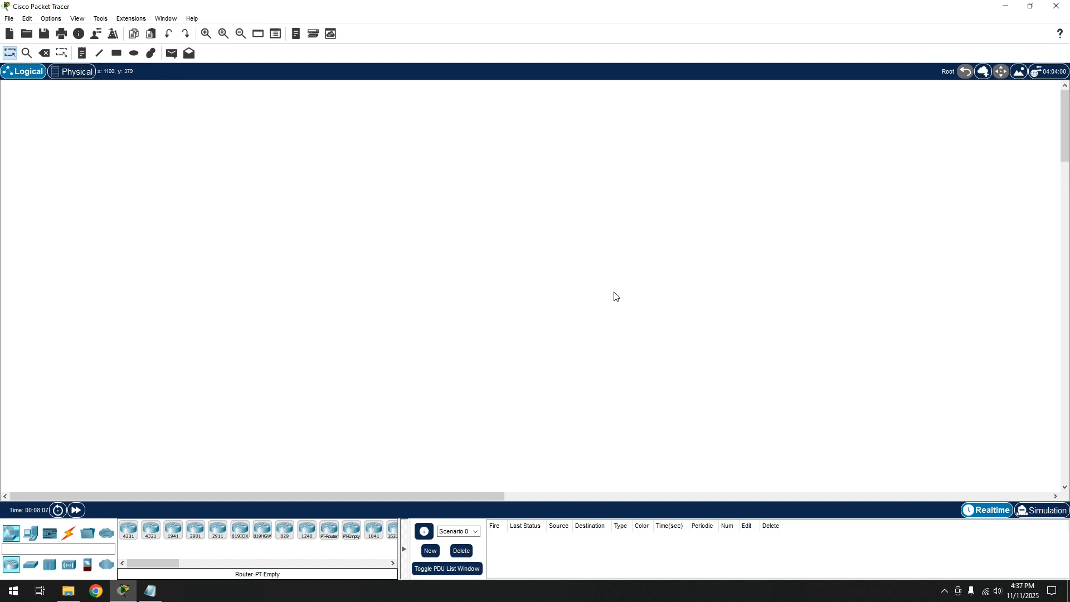
Switch to the Notepad notes and review the ACL criteria: source IP, destination IP, protocol type and port numbers
left_click(149, 590)
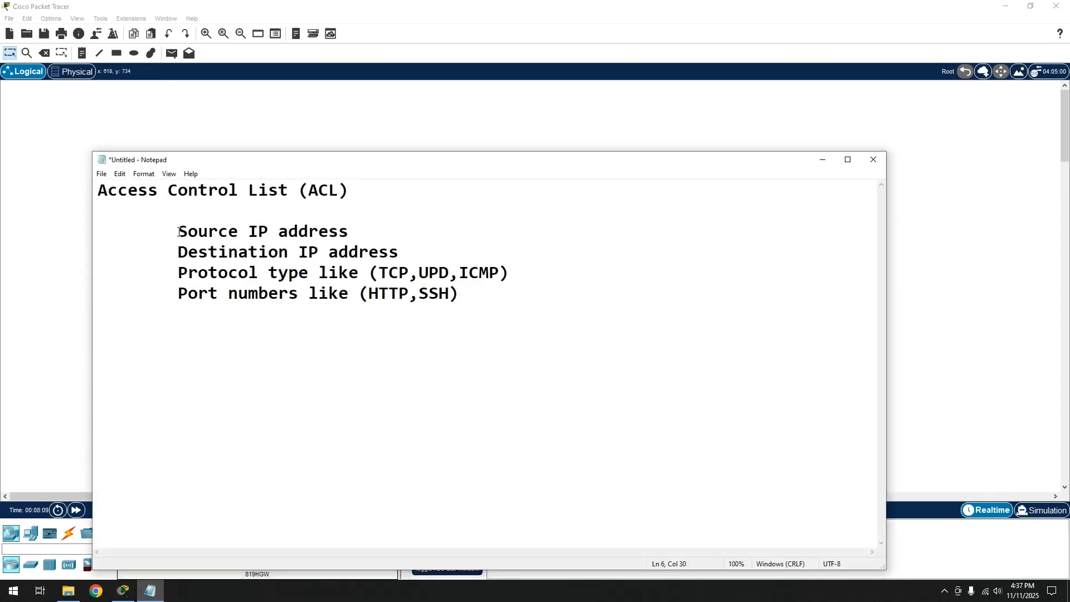
left_click_drag(178, 232, 349, 234)
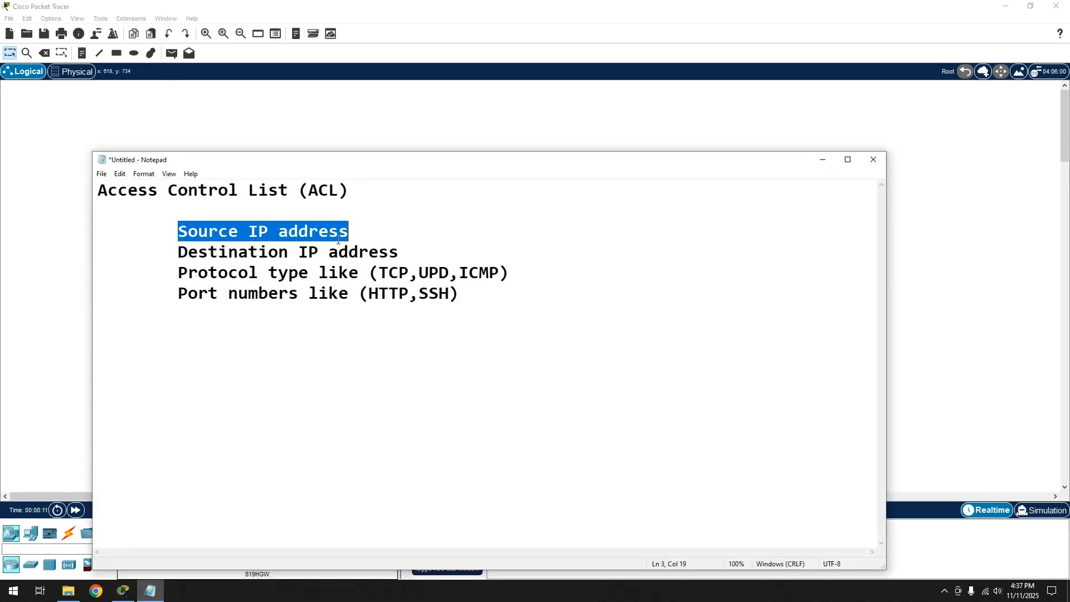
left_click_drag(178, 252, 408, 253)
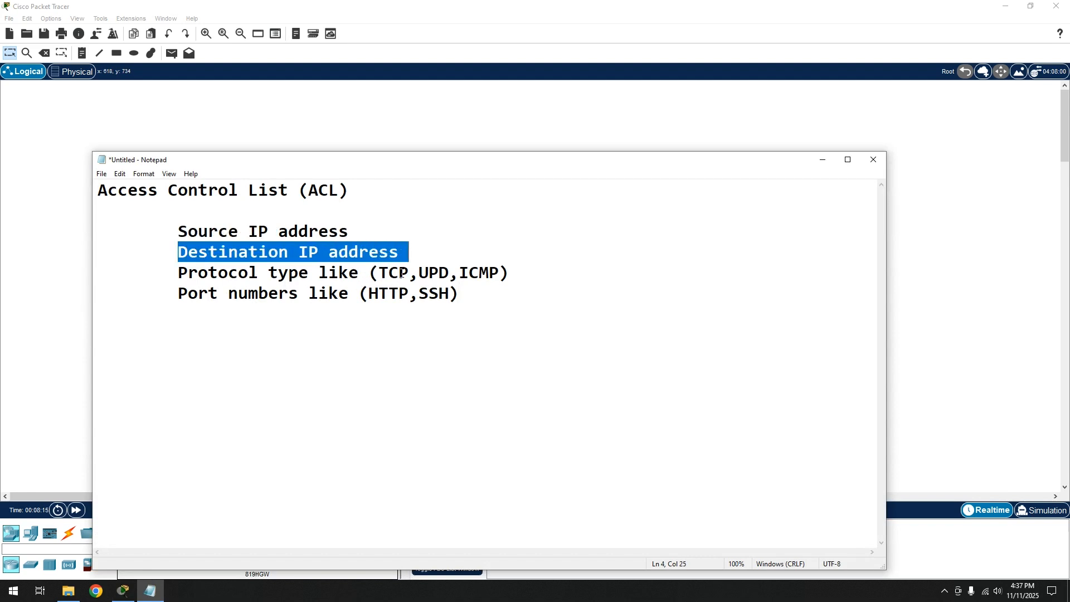
left_click_drag(370, 273, 509, 273)
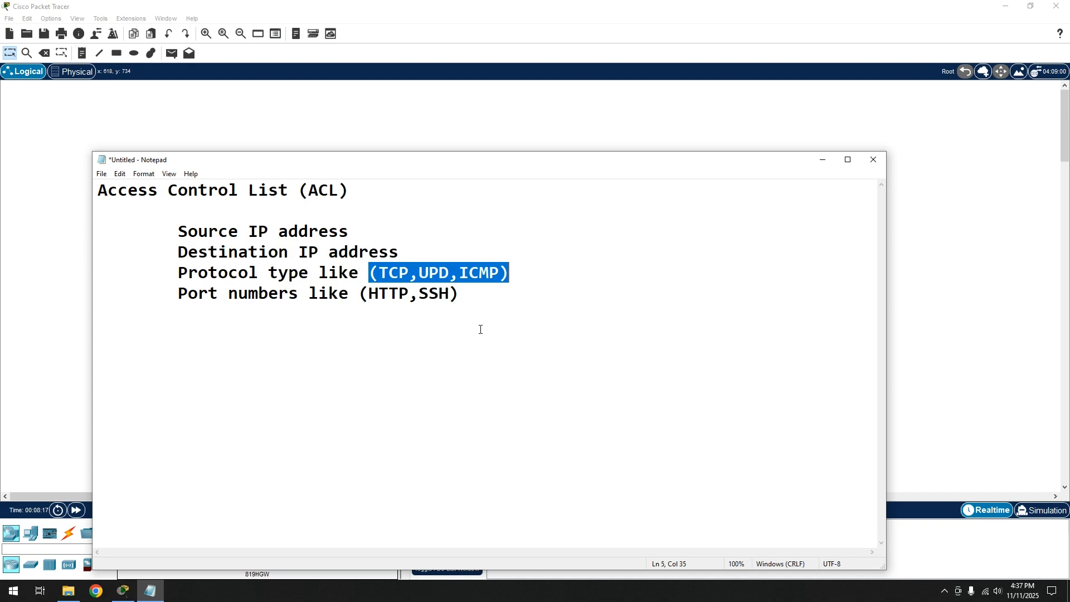
left_click(177, 296)
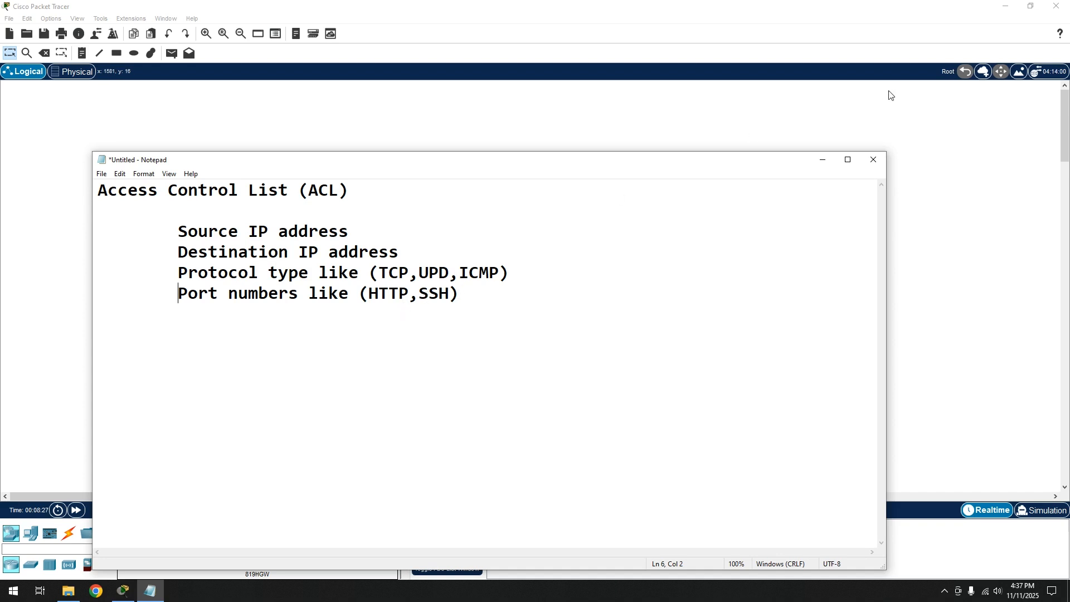
left_click(822, 159)
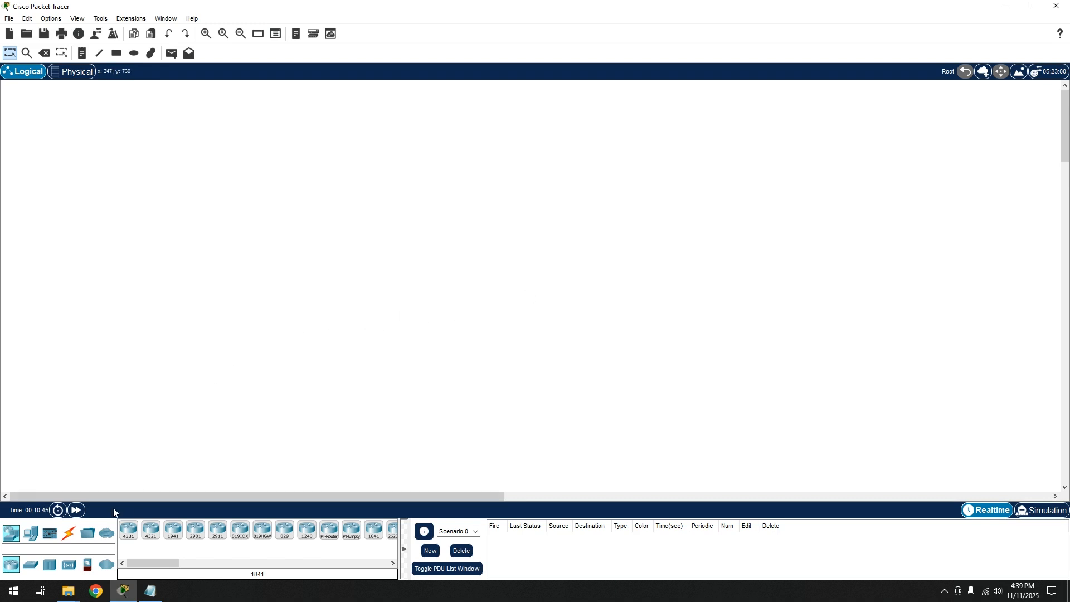
Place two PCs in the logical workspace, spaced far apart on roughly the same horizontal line
left_click(25, 536)
left_click(128, 529)
left_click(164, 267)
left_click(128, 529)
left_click(725, 271)
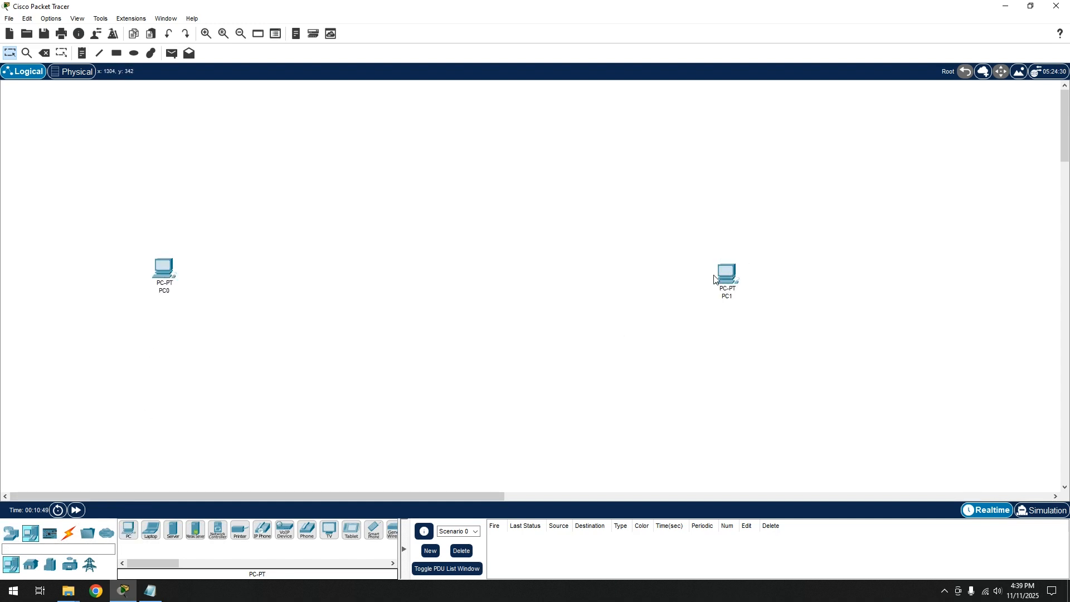
Place a 2911 router midway between the two PCs
left_click(11, 532)
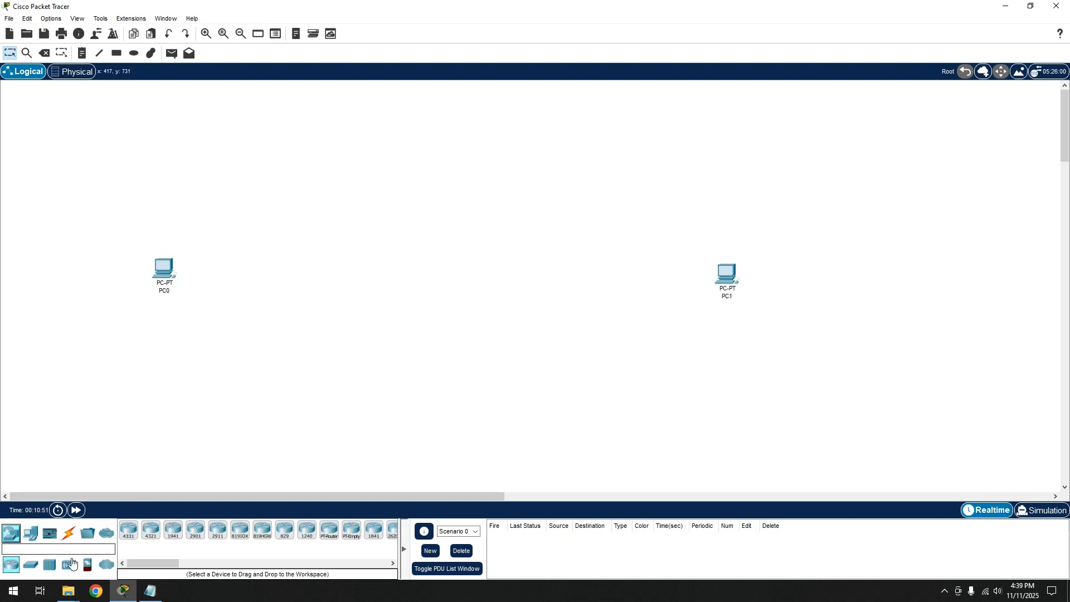
left_click(217, 529)
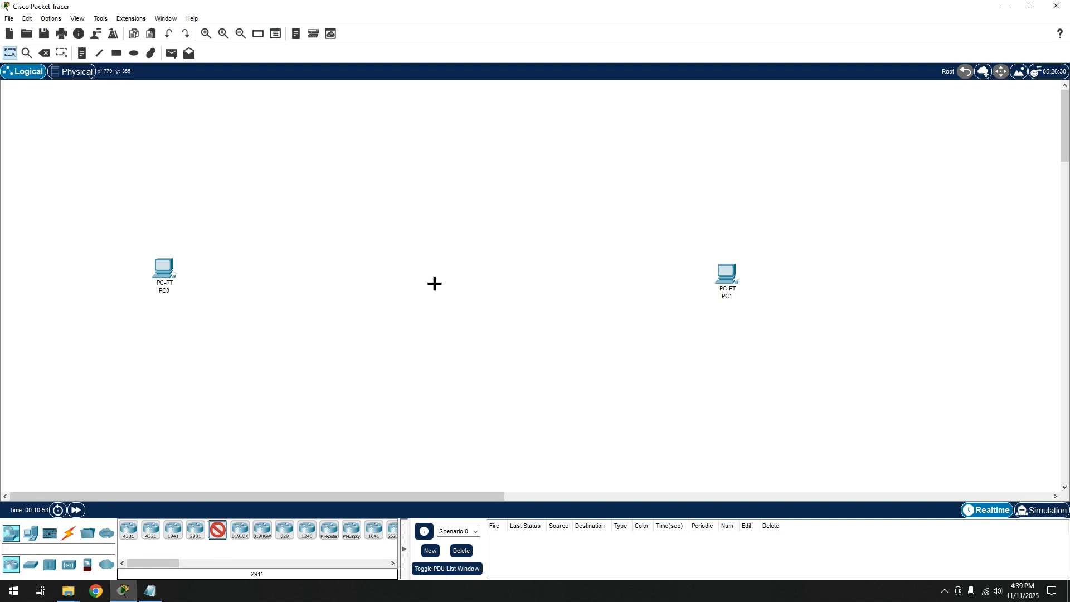
left_click(435, 283)
Connect the router to PC0 and PC1 with automatically chosen cables, and shift the router slightly to line up with the PCs
left_click(68, 533)
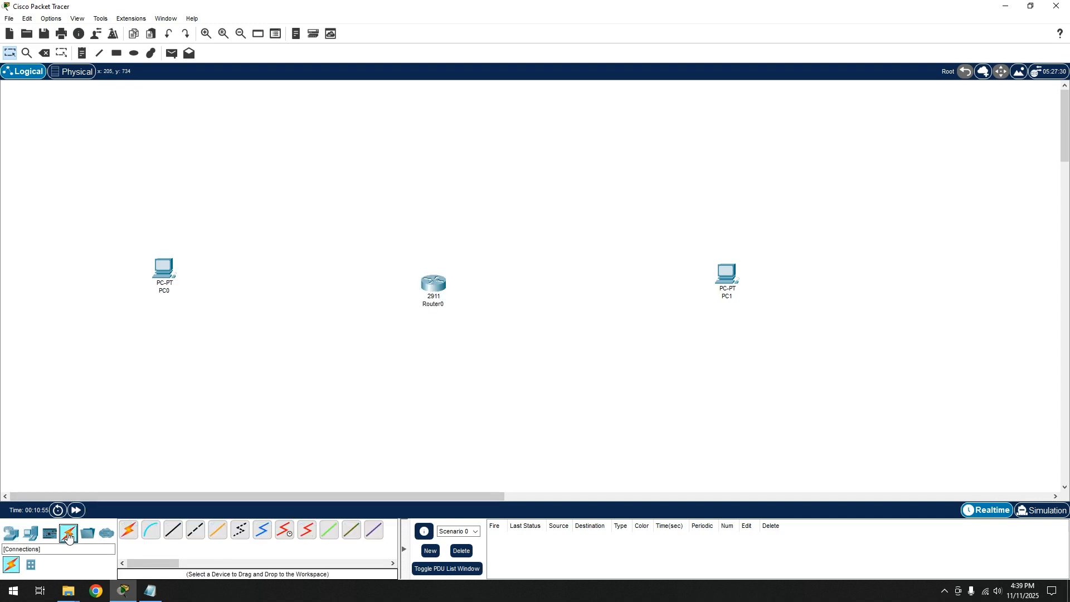
left_click(125, 535)
left_click(165, 275)
left_click(432, 285)
left_click(730, 273)
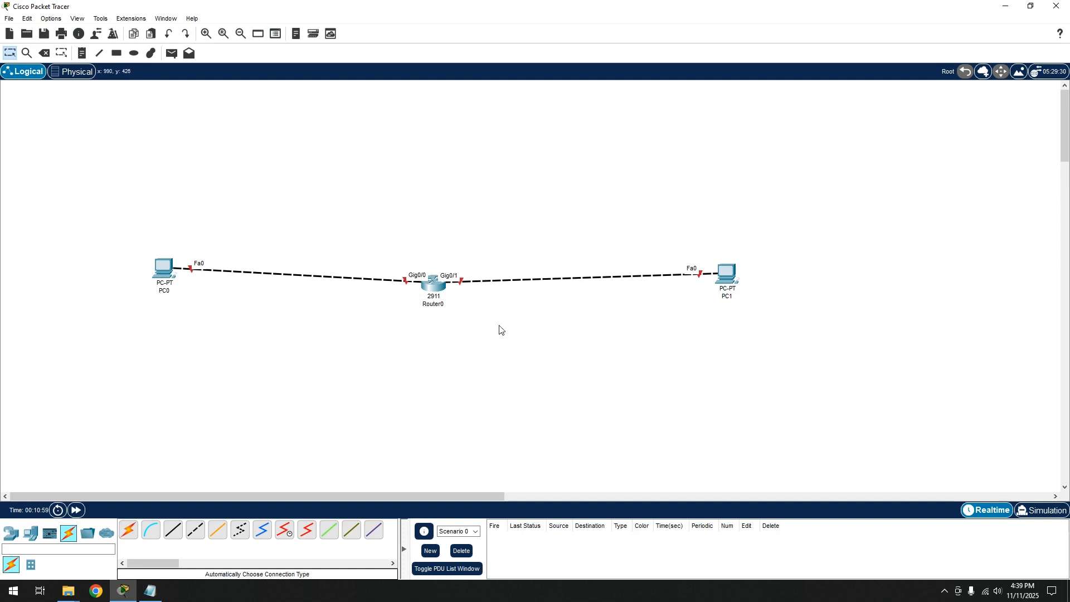
left_click_drag(426, 286, 424, 278)
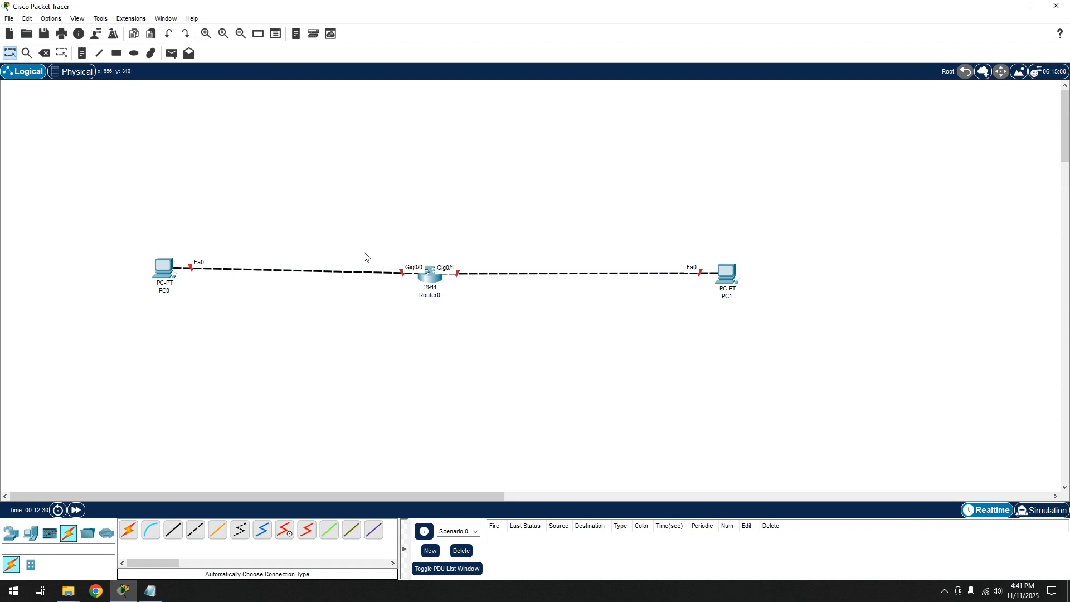
Add the note 192.168.10.1 beside the router's Gig0/0 interface
left_click(82, 53)
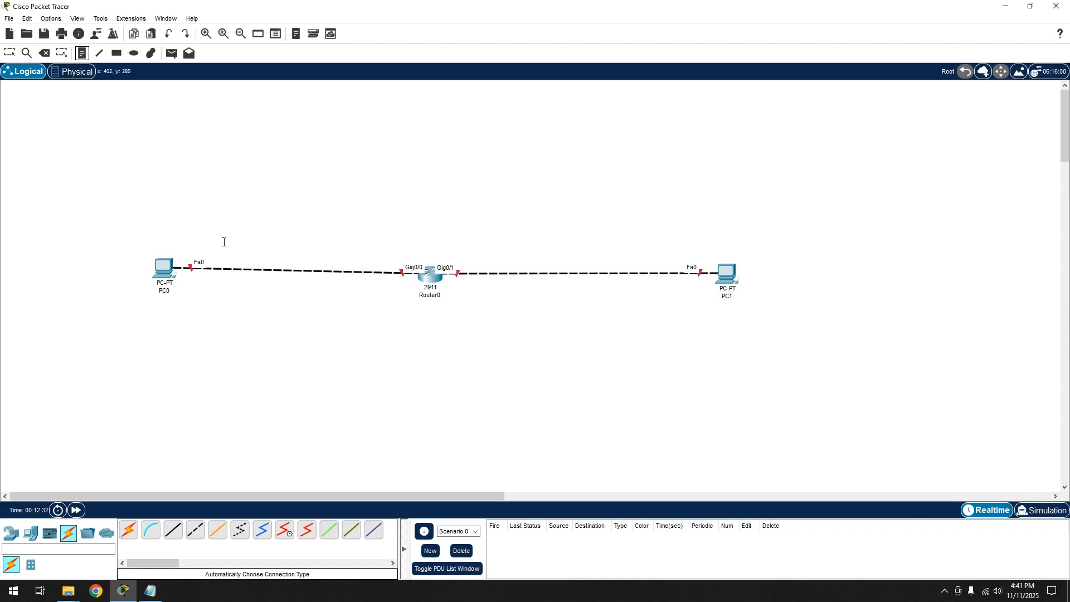
left_click(337, 240)
type("192.168")
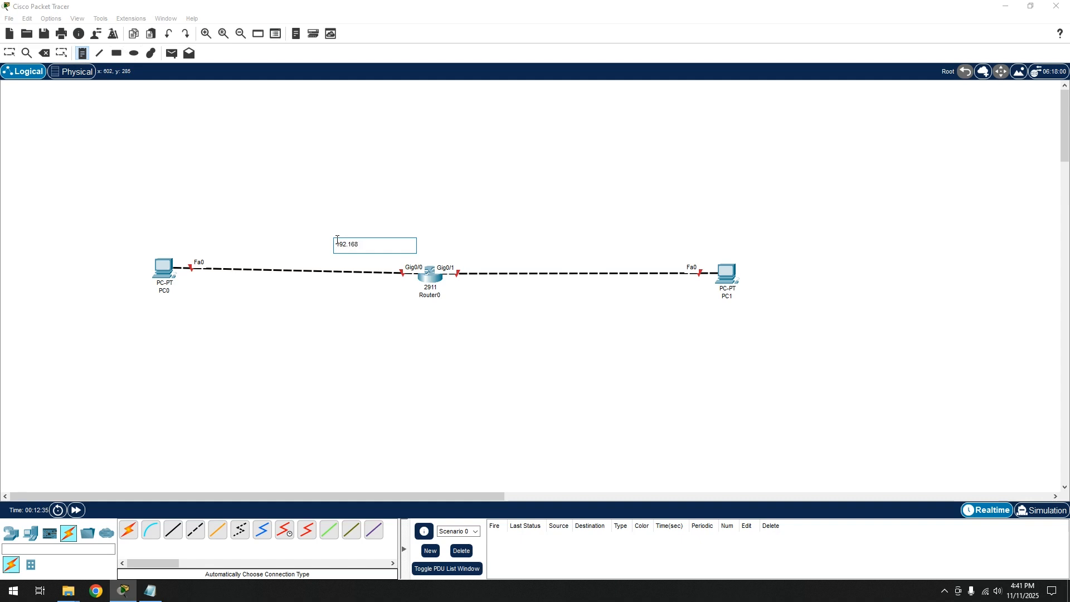
type(".10.14")
key("Escape")
left_click_drag(349, 245, 376, 259)
Add the note 192.168.20.1 beside the router's Gig0/1 interface
left_click(82, 53)
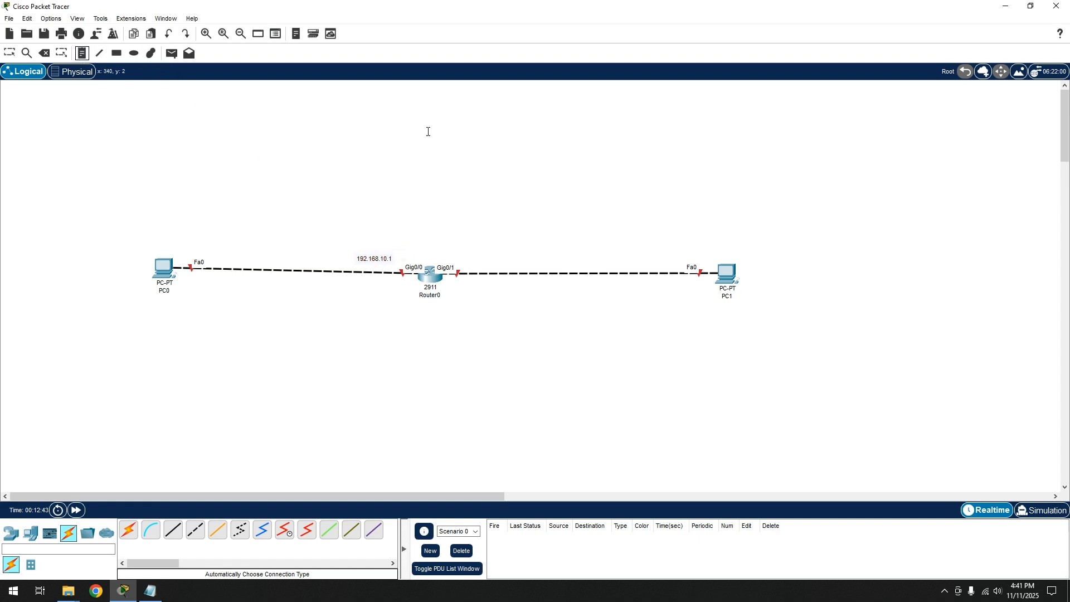
left_click(460, 248)
type("192.168.20.1")
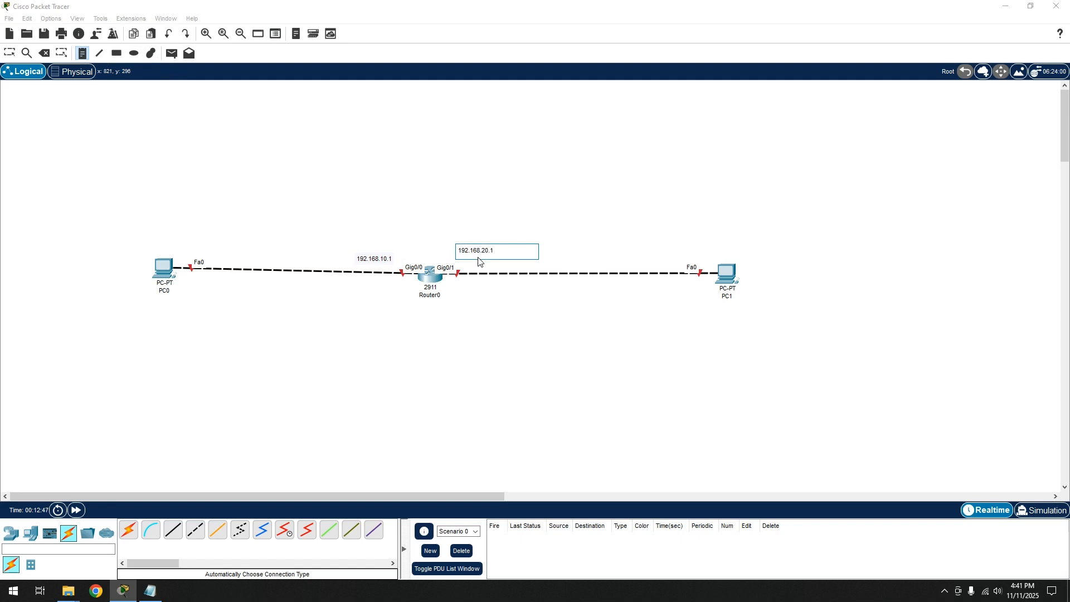
key("Escape")
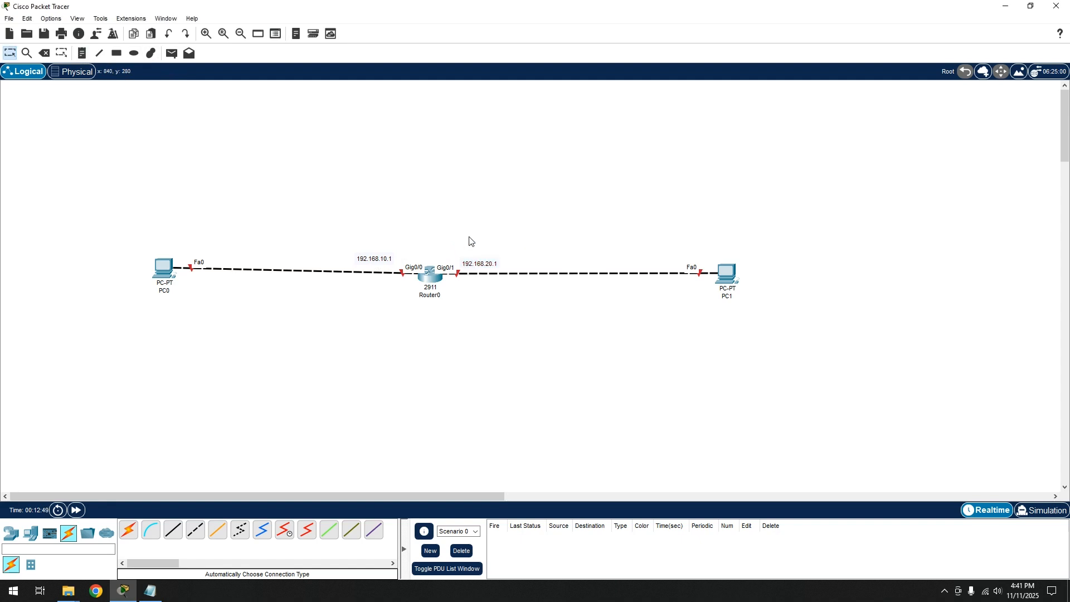
left_click_drag(473, 265, 474, 259)
Add the note 192.168.10.10 above PC0
key("n")
left_click(185, 232)
type("192.168.10.10")
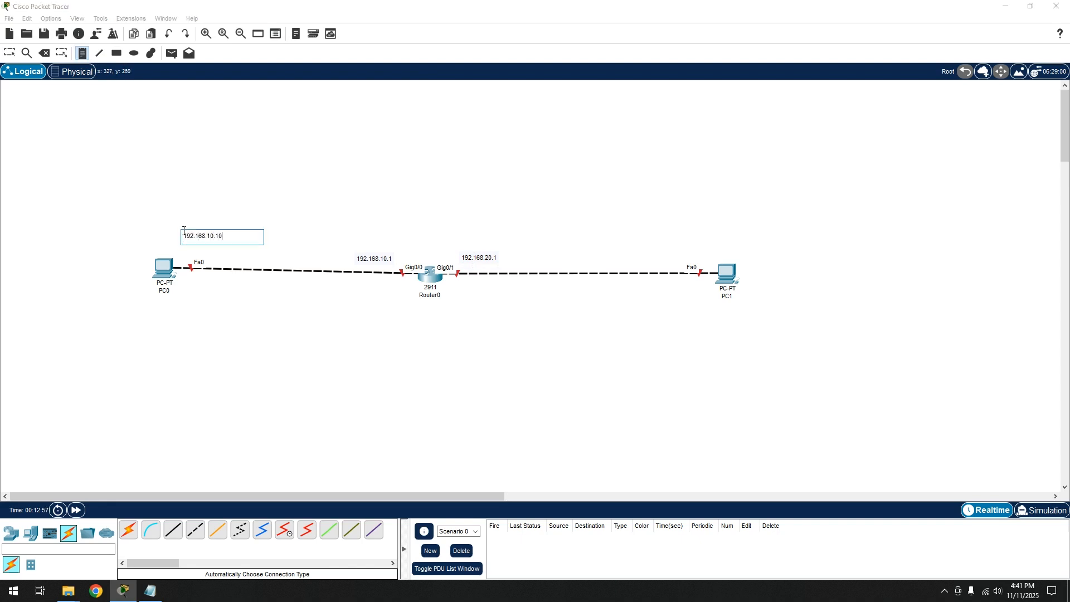
Add the note 192.168.20.10 and position it just above PC1's Fa0 link
left_click(676, 233)
type("192.168.")
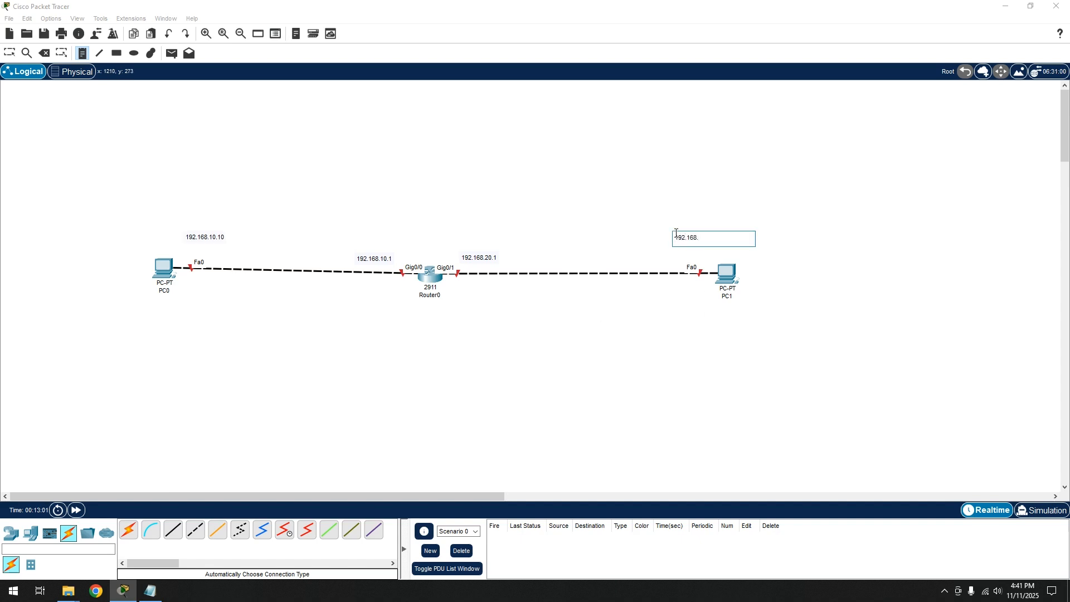
type("20.10")
key("Escape")
left_click_drag(699, 246, 692, 256)
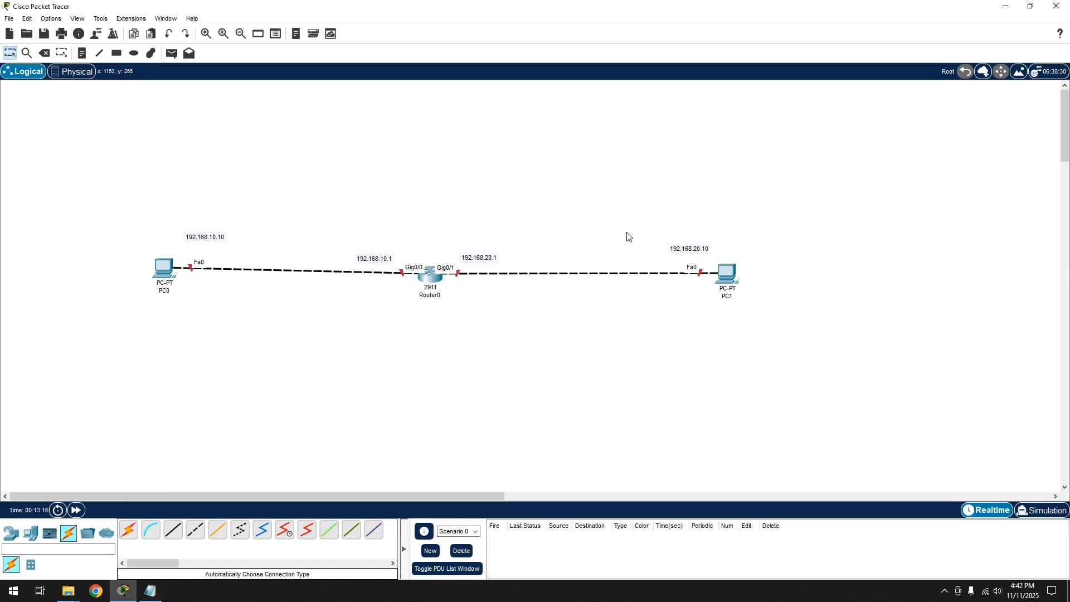
left_click_drag(126, 355, 844, 210)
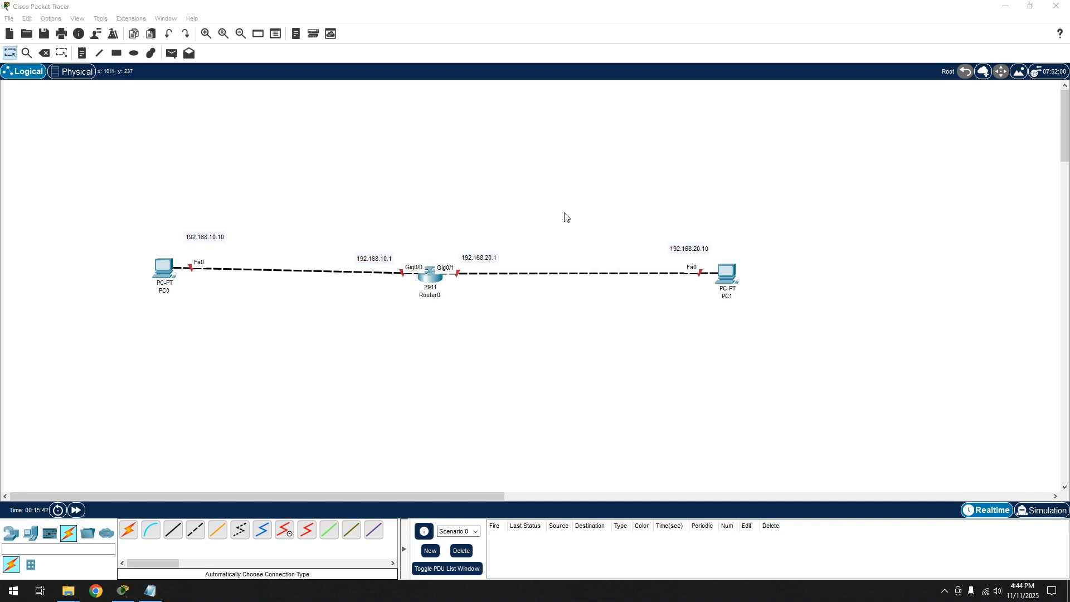
left_click(537, 205)
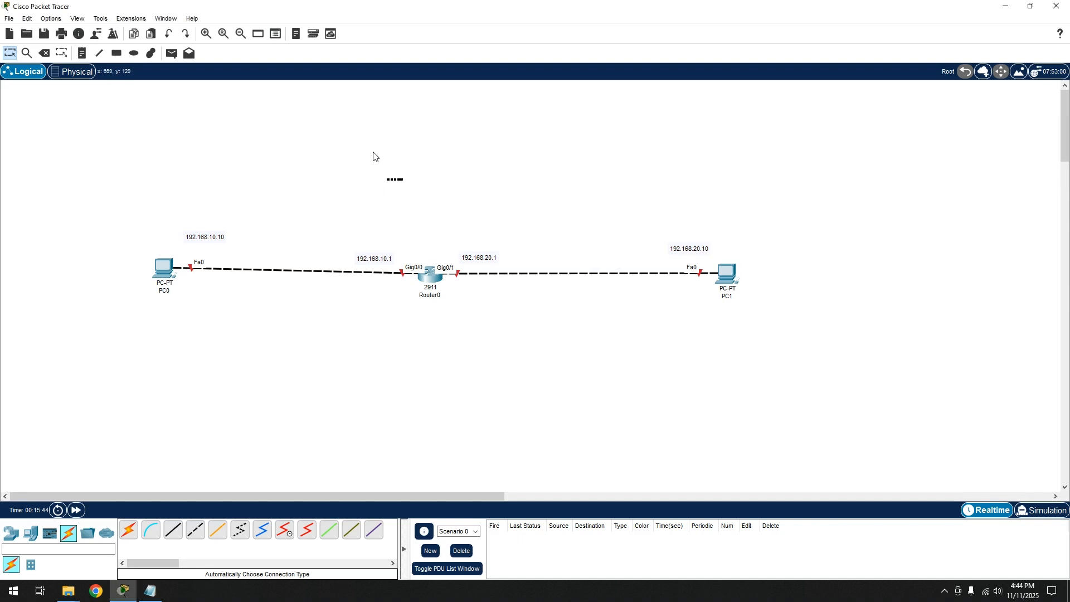
Configure PC0 with static IPv4 address 192.168.10.10, subnet mask 255.255.255.0 and default gateway 192.168.10.1
left_click(162, 269)
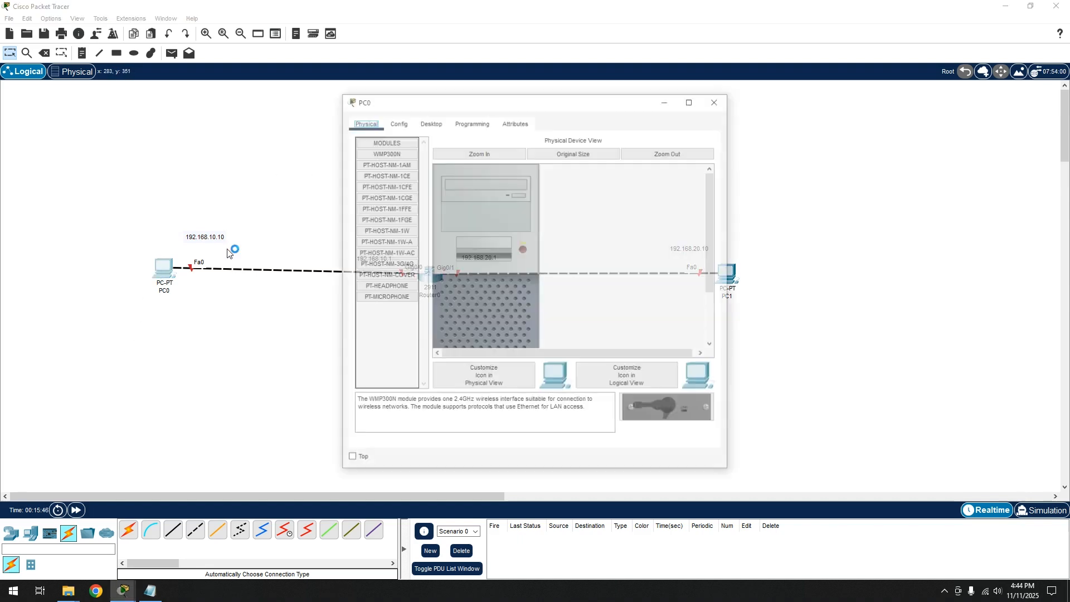
left_click(429, 122)
left_click(387, 162)
left_click(522, 199)
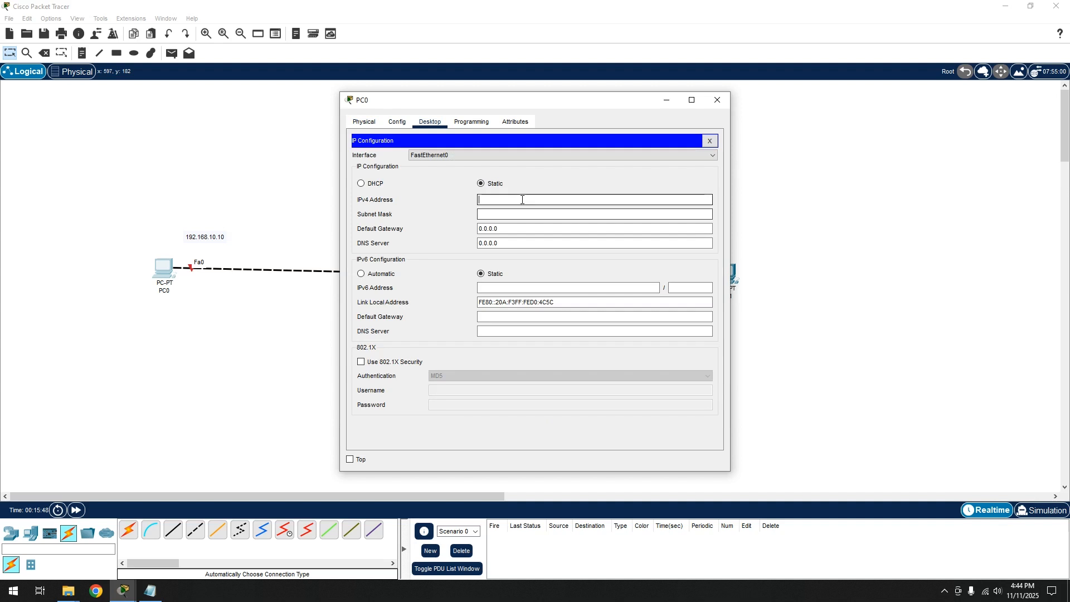
type("192.1")
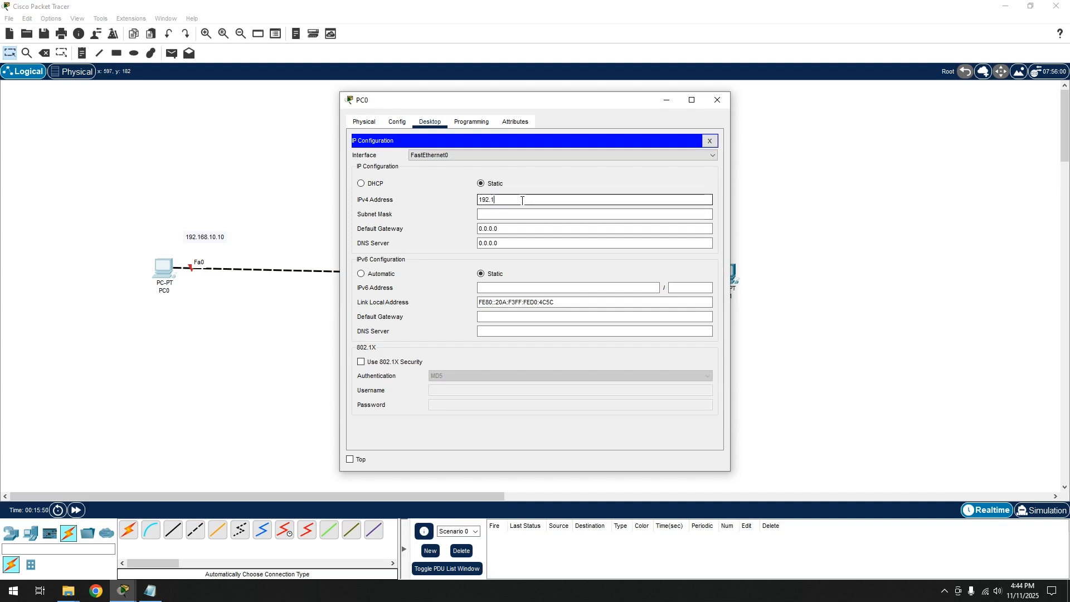
type("68.10.10")
key("Tab")
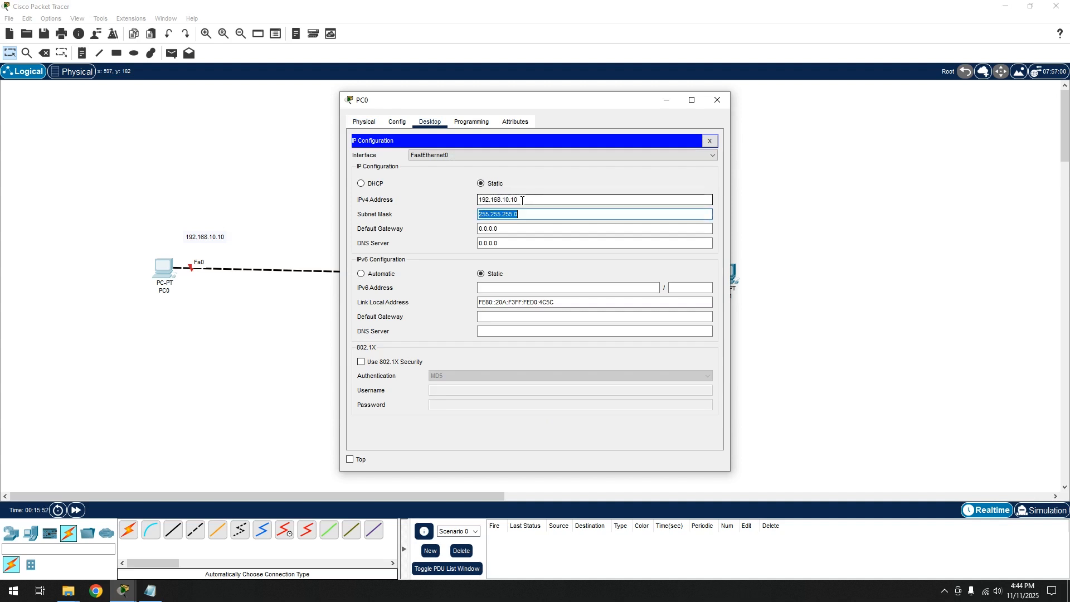
key("Tab")
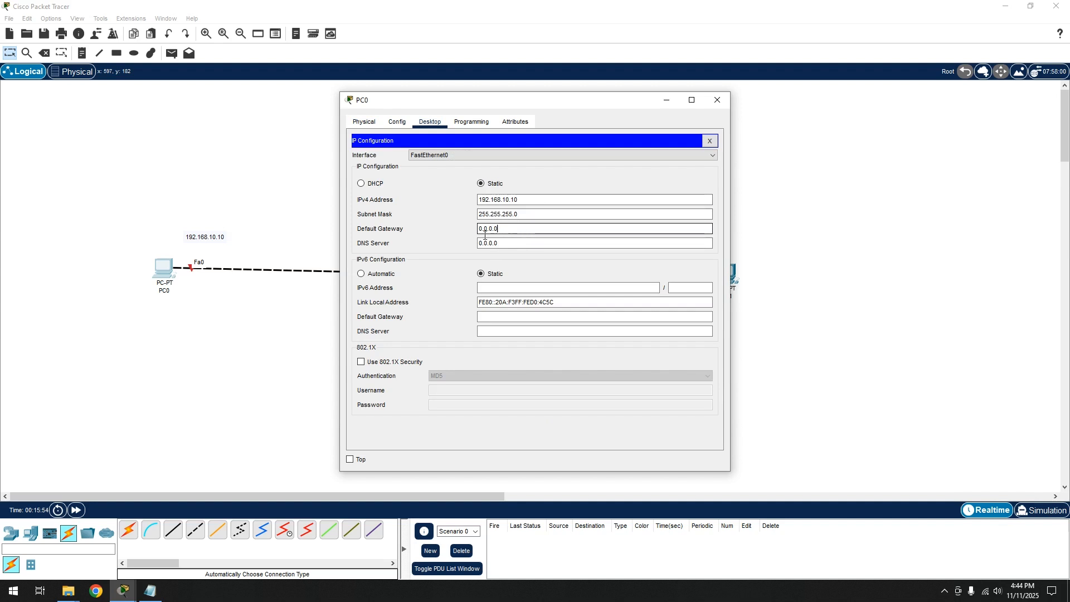
type("192.168.10.1")
left_click(710, 140)
left_click(717, 100)
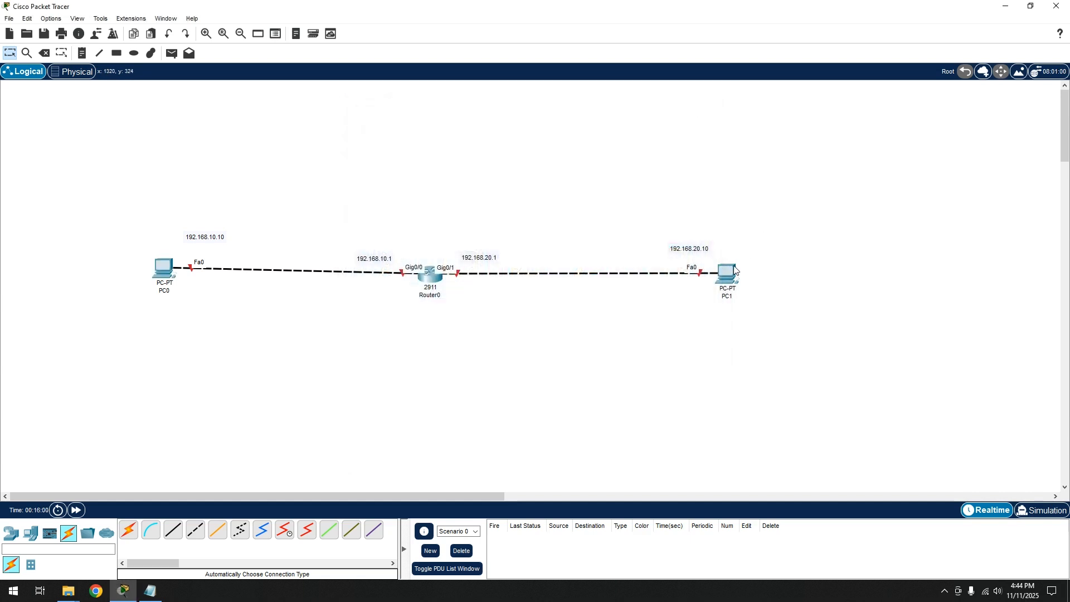
Configure PC1 with static IPv4 address 192.168.20.10, subnet mask 255.255.255.0 and default gateway 192.168.20.1
left_click(727, 273)
left_click_drag(477, 114, 439, 111)
left_click(264, 132)
left_click(202, 178)
left_click(342, 210)
type("192")
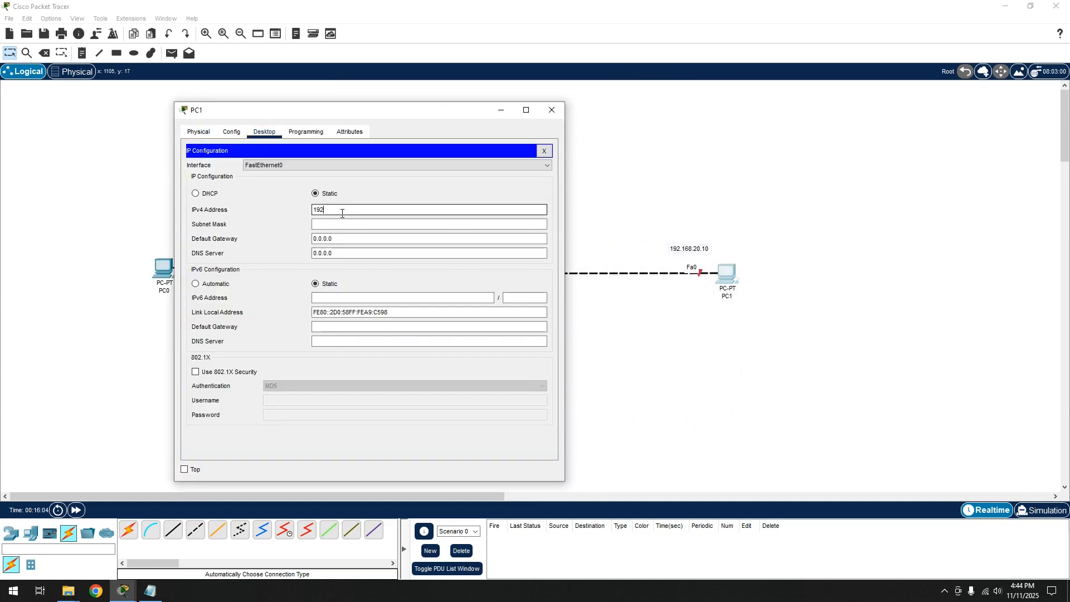
type(".168.20.10")
key("Tab")
key("Tab")
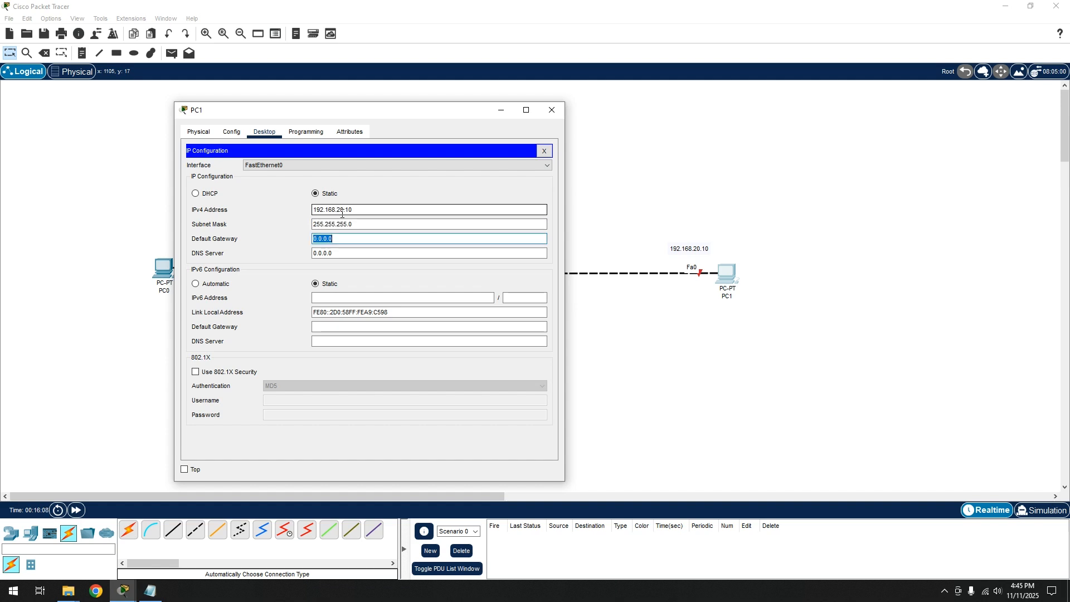
type("192.168.20.1")
key("Escape")
key("Escape")
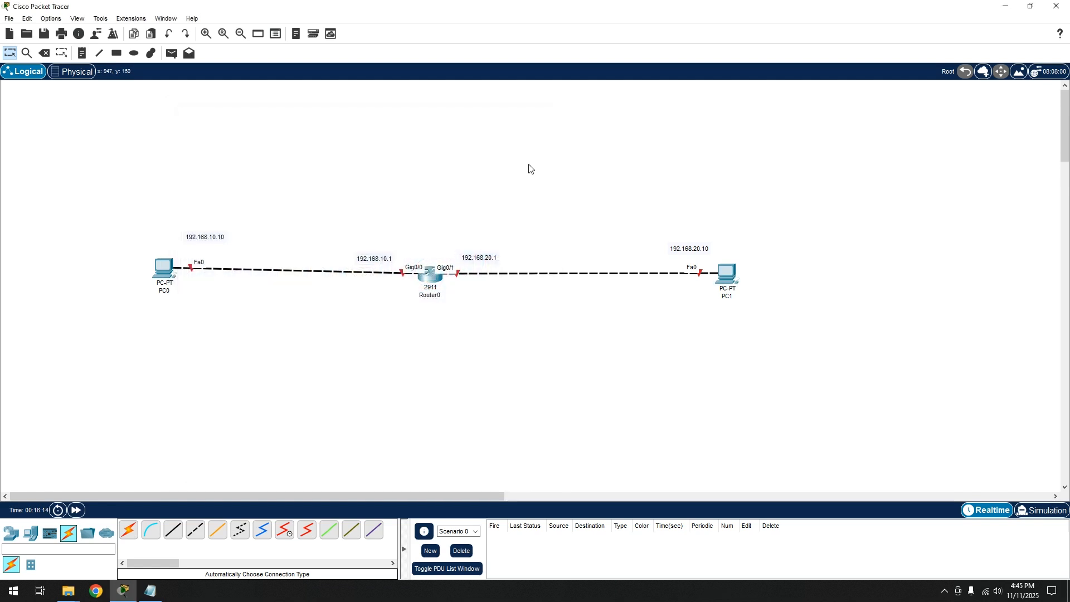
Open Router0's command line beside the topology and decline the initial configuration dialog with no
left_click(429, 286)
left_click_drag(450, 109, 698, 93)
left_click(713, 108)
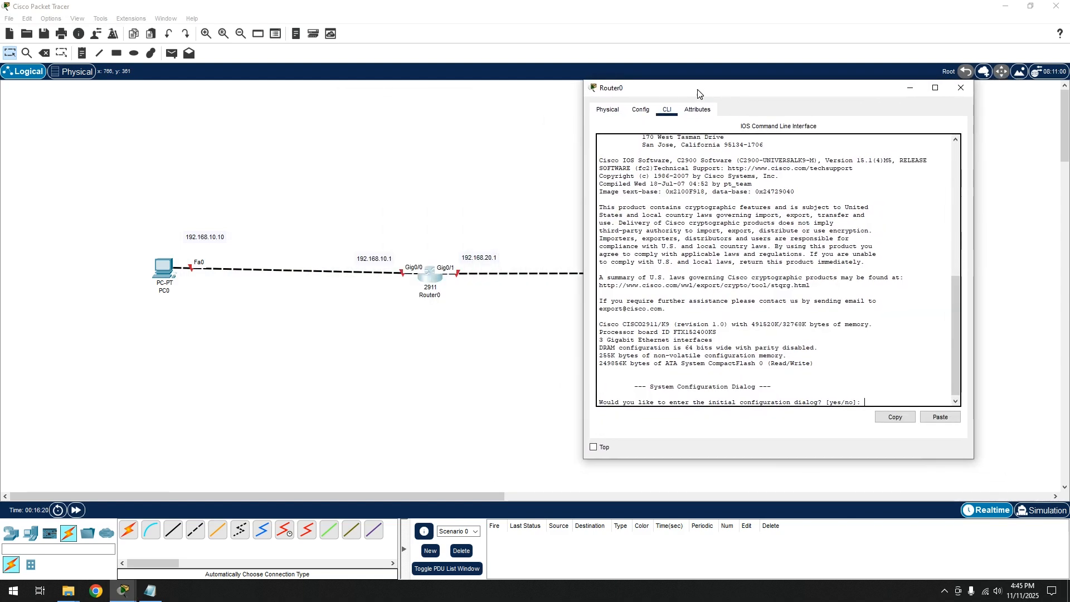
type("no")
key("Return")
key("Return")
Enter privileged mode with en and global configuration mode with conf t on Router0
type("en")
key("Return")
type("conf t")
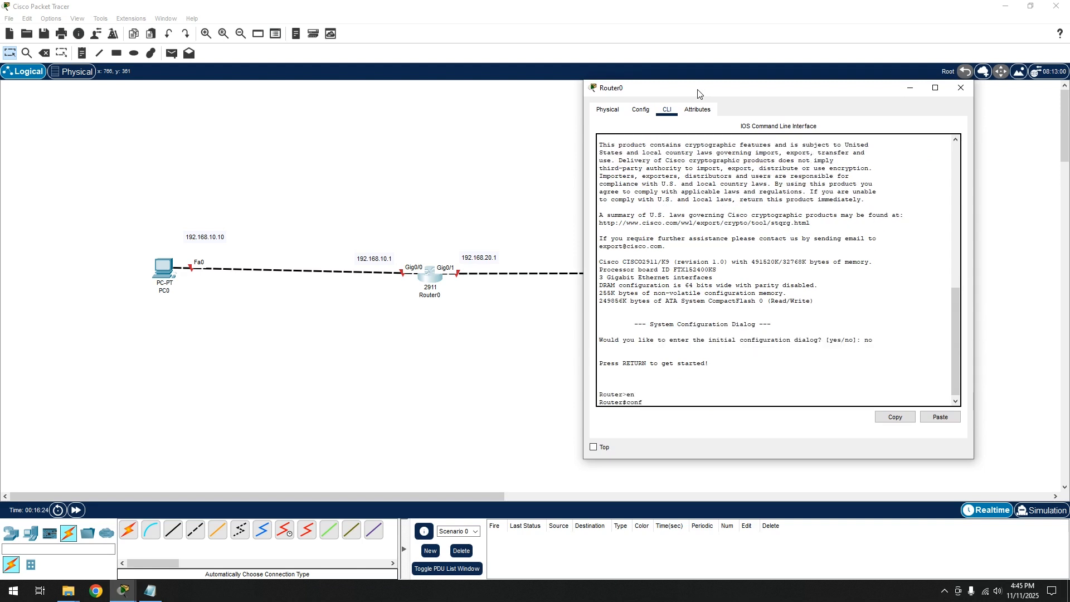
key("Return")
key("Return")
Assign IP address 192.168.10.1 with mask 255.255.255.0 to Router0's GigabitEthernet 0/0 interface
type("int g")
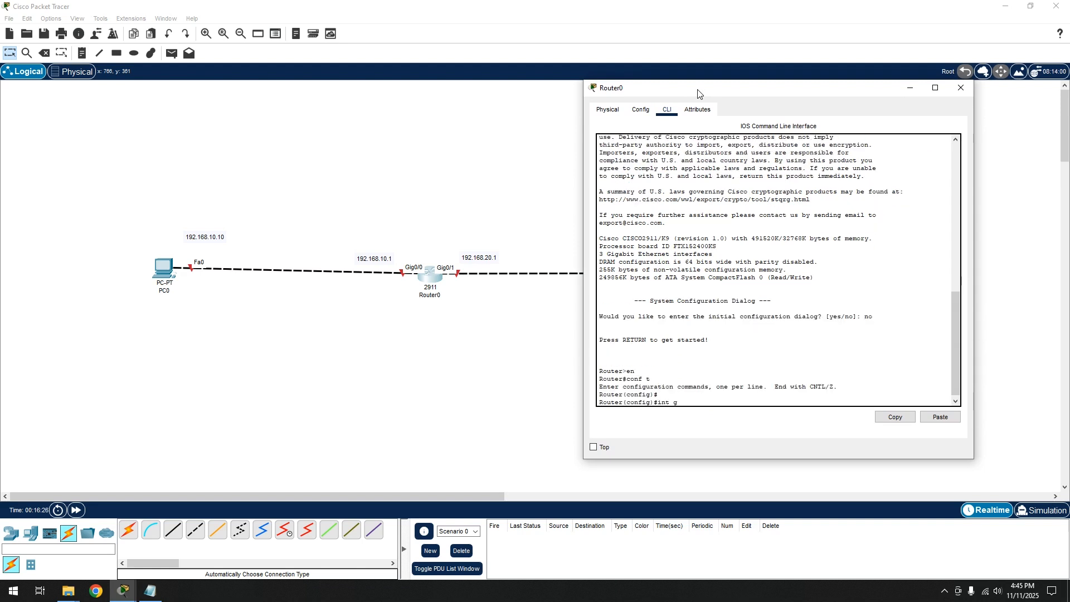
type("i")
key("Tab")
type("0/0")
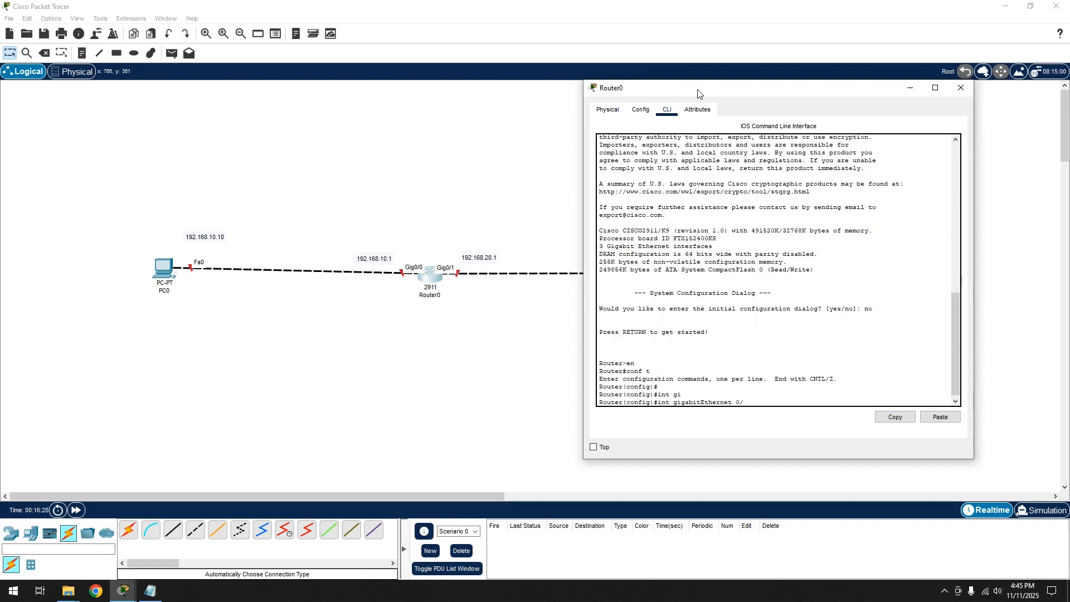
key("Return")
type("ip ad")
key("Tab")
type("192.168.10.1 255.255.255.0")
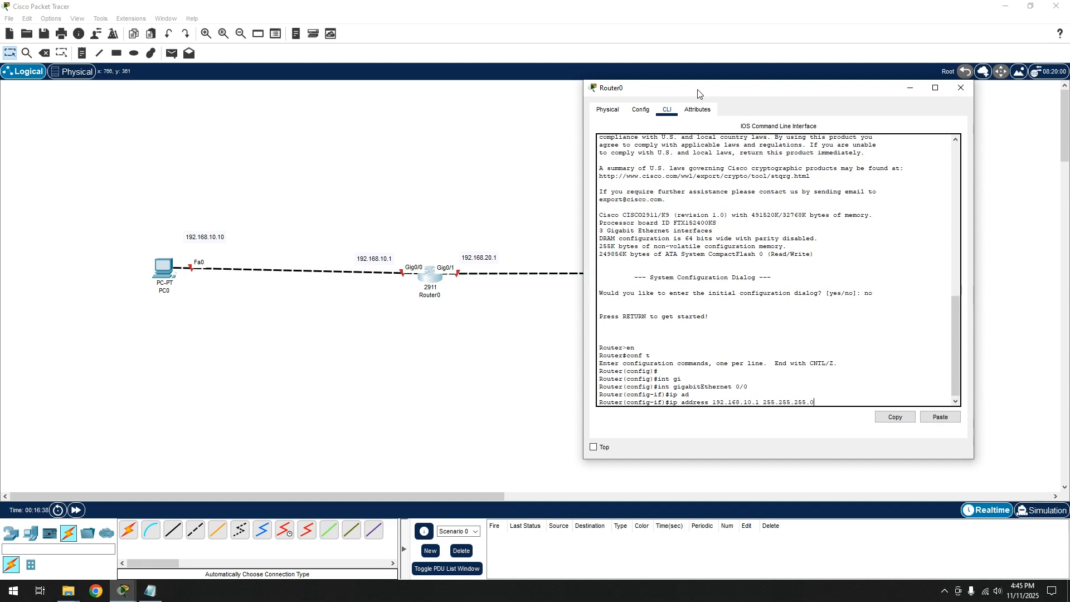
key("Return")
Enable GigabitEthernet 0/0 with no shut and exit back to global configuration mode
type("no shut")
key("Return")
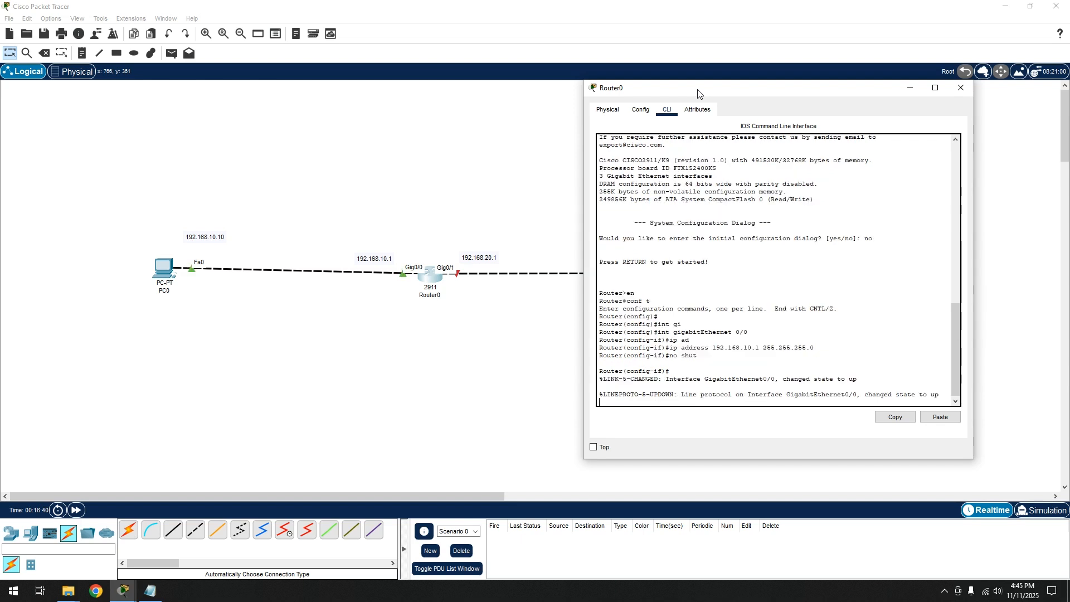
type("exit")
key("Return")
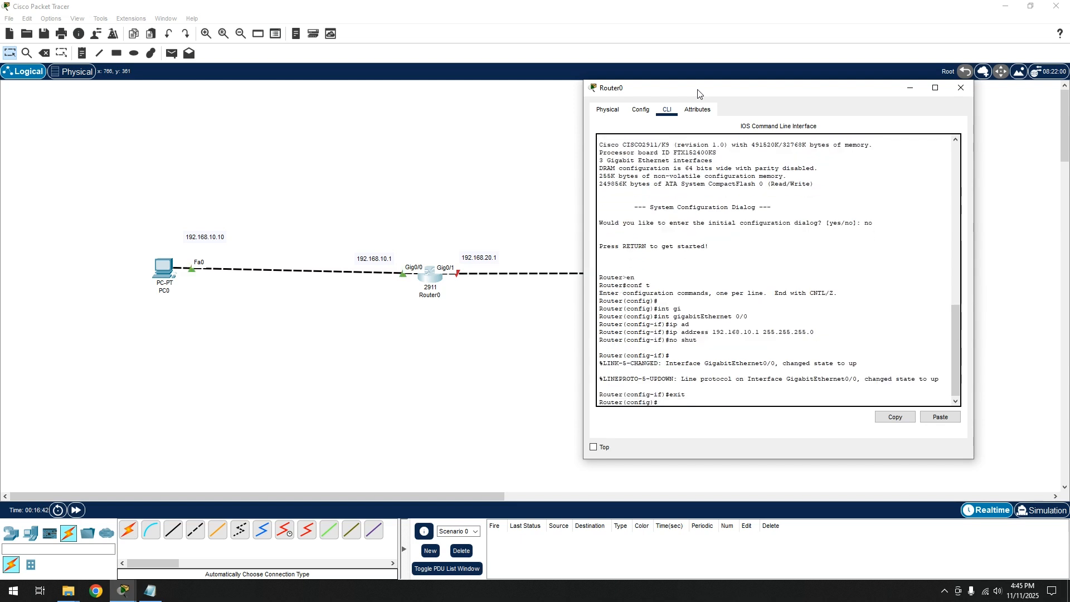
key("Return")
Assign IP address 192.168.20.1 with mask 255.255.255.0 to Router0's GigabitEthernet 0/1 interface
type("int gi")
key("Tab")
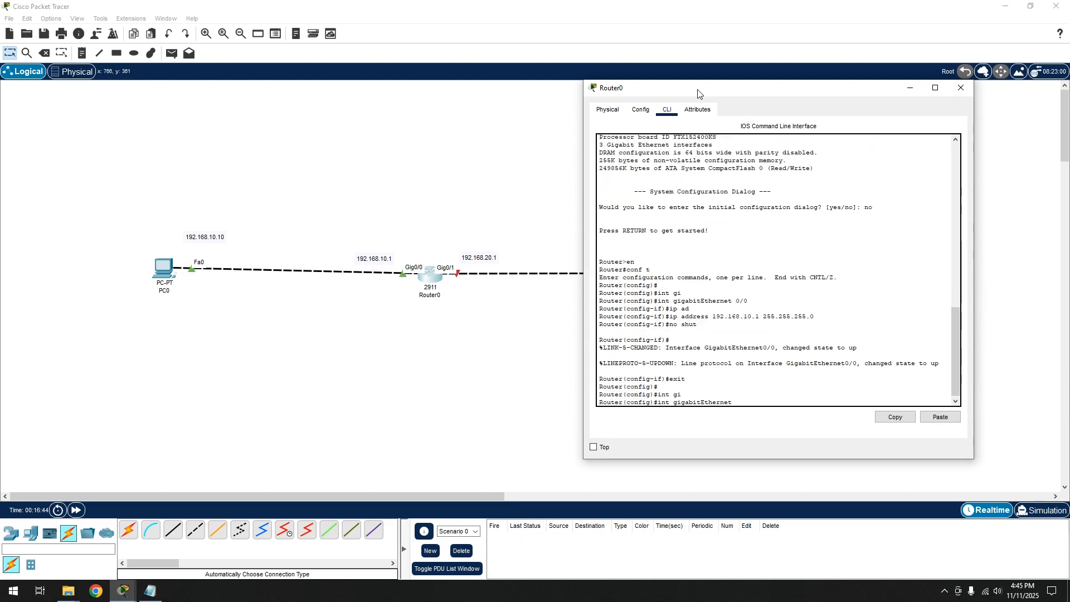
type("0/1")
key("Return")
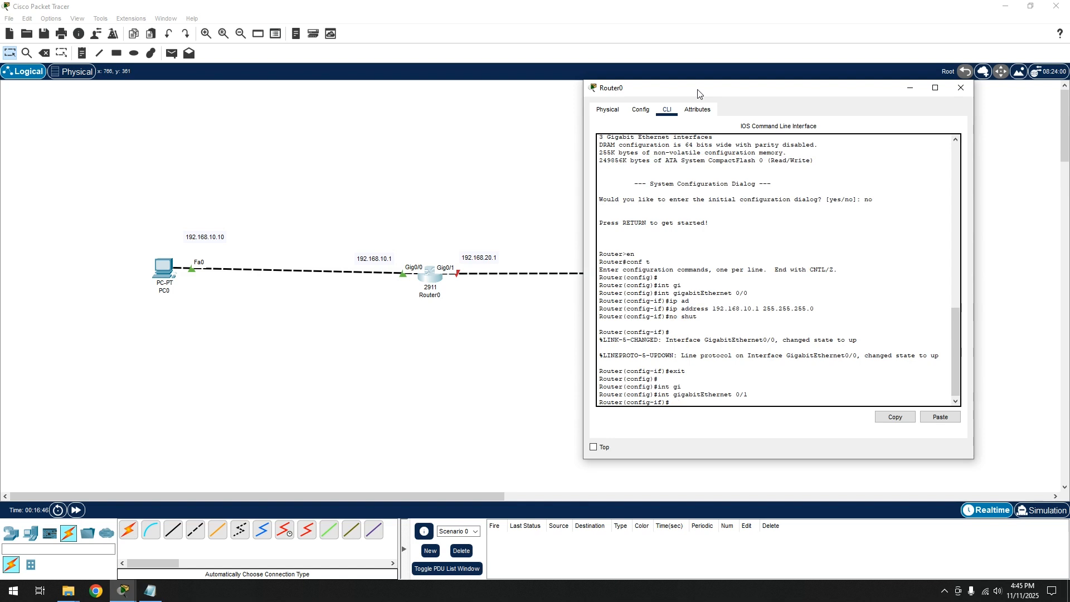
type("ip ad")
key("Tab")
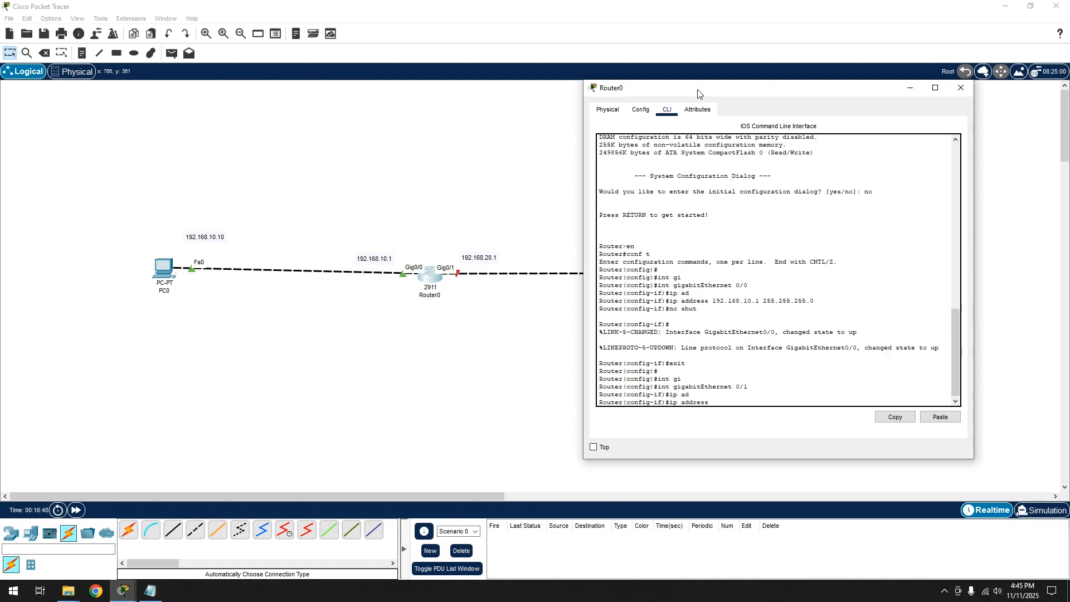
type("192.168.2")
type("0.1")
type(" 255.255.2")
type("55.255.0")
key("Return")
Enable GigabitEthernet 0/1 with no shut, exit interface configuration and close Router0's window
type("no shut")
key("Return")
type("exit")
key("Return")
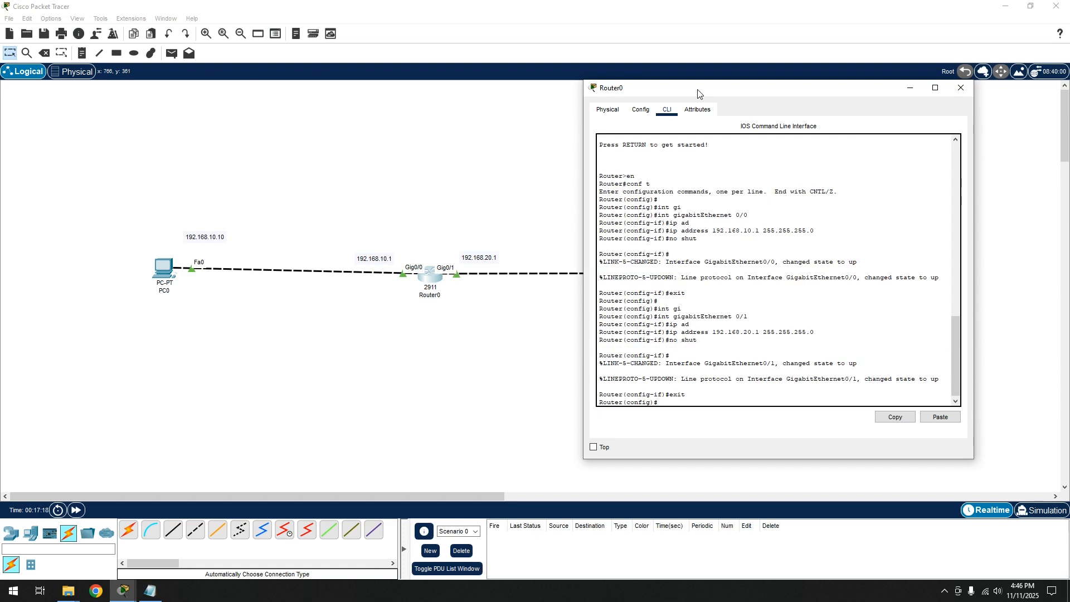
left_click(961, 88)
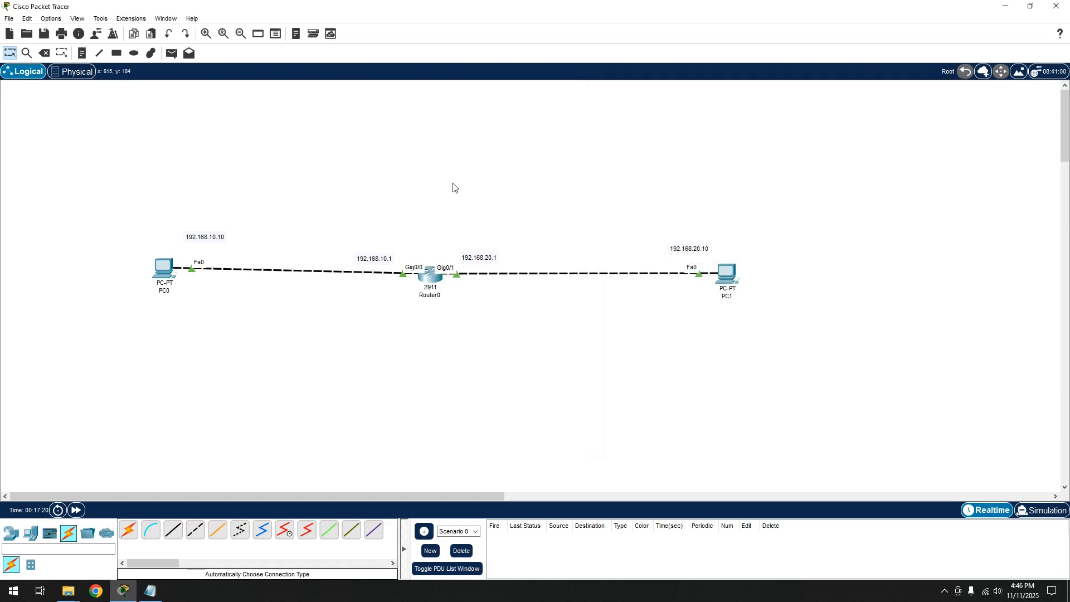
In PC0's Command Prompt, check the addressing with ipconfig and ping PC1 at 192.168.20.10
left_click(163, 269)
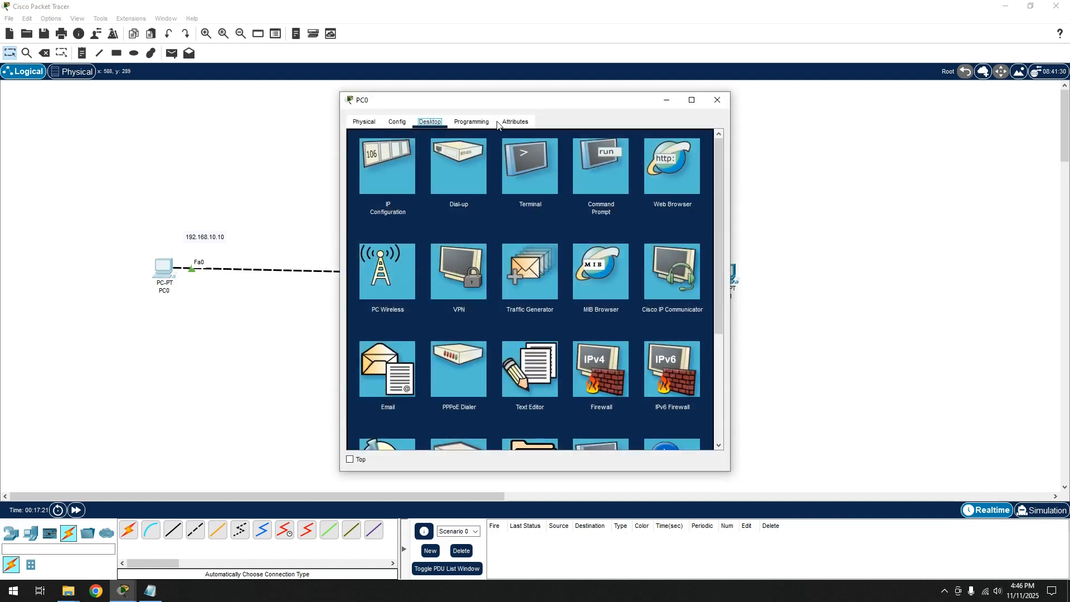
left_click(586, 163)
type("ipconfig")
key("Return")
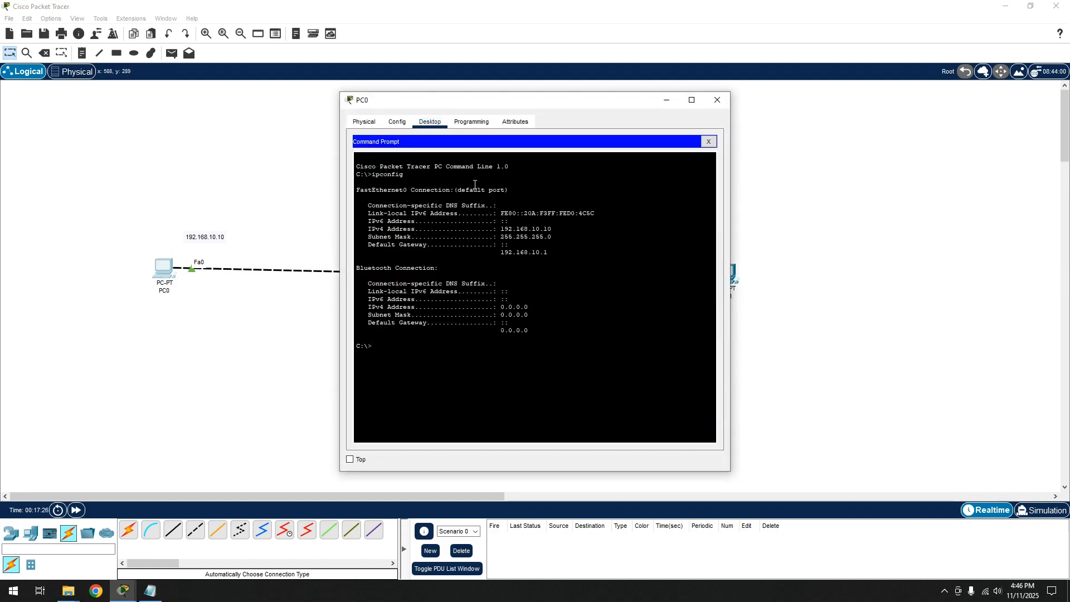
type("ping 192.168.20.10")
key("Return")
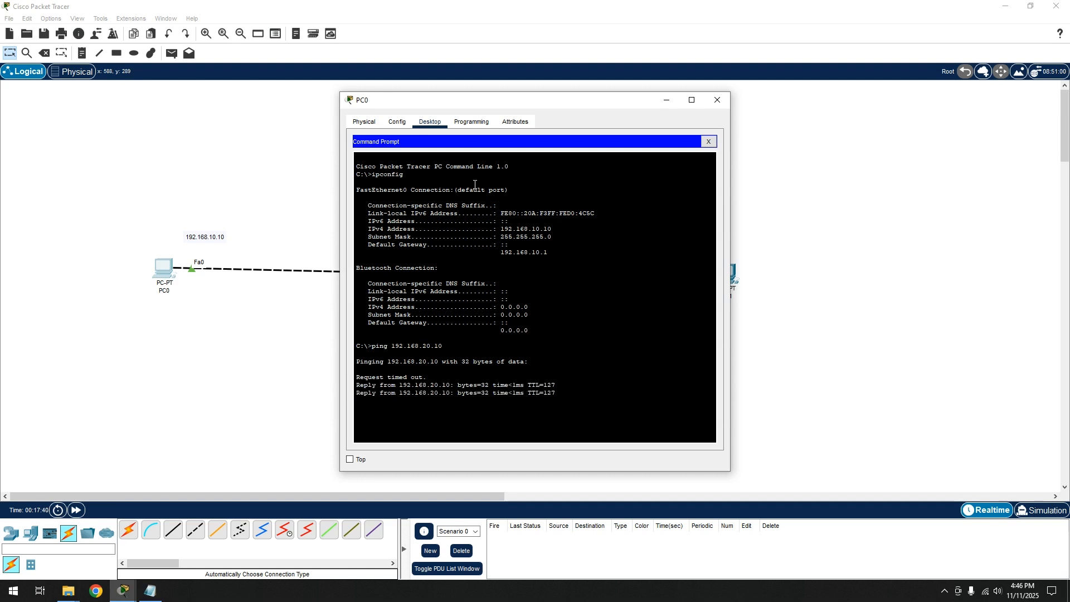
Start a continuous ping from PC0 with ping -t 192.168.20.10 and minimize PC0's window
key("Up")
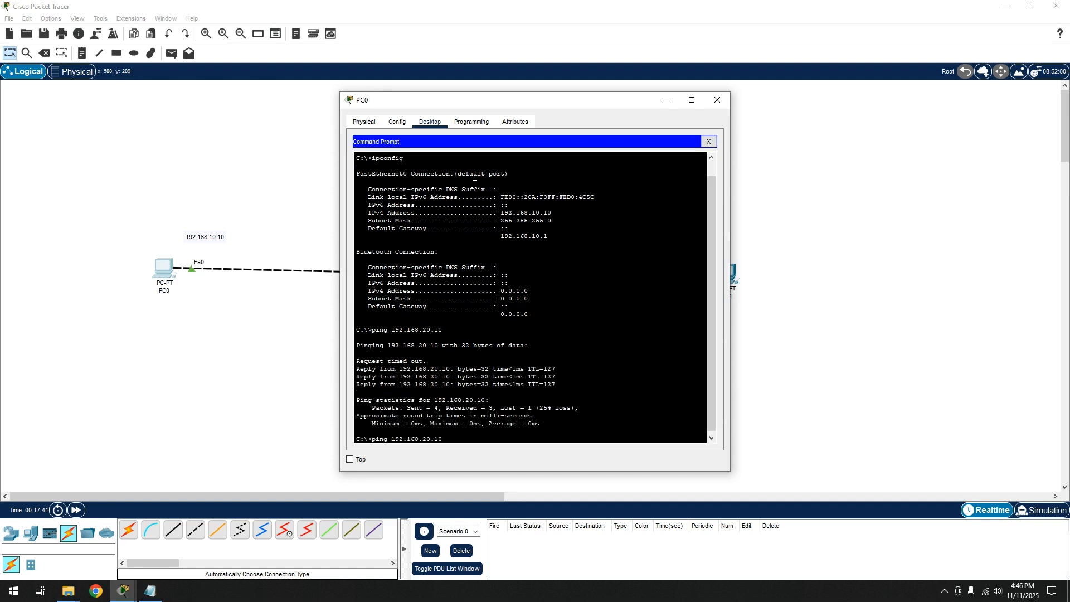
type("-t")
key("Return")
key("Up")
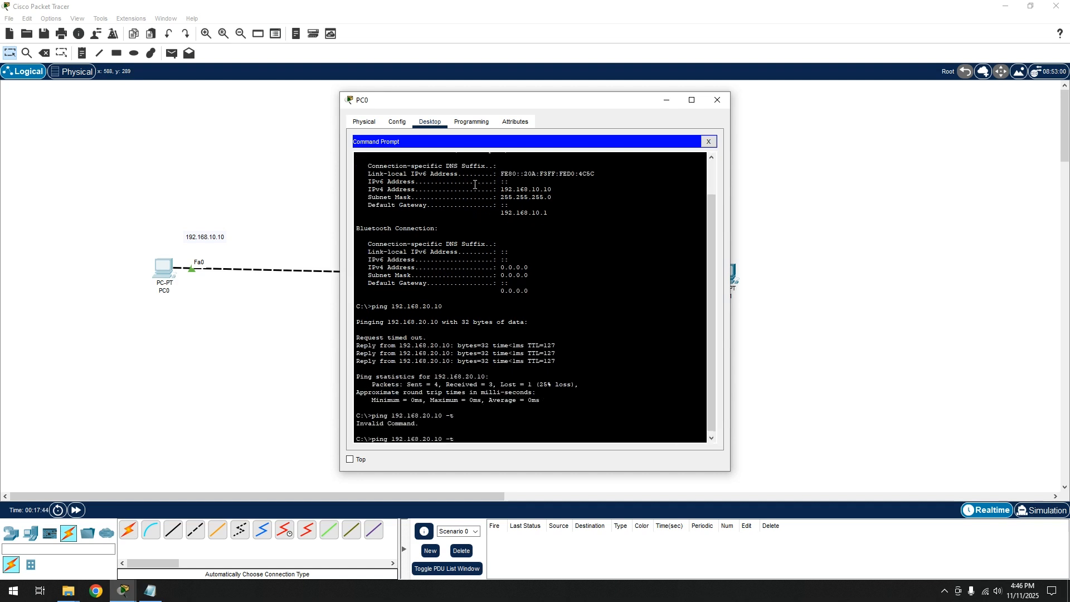
key("BackSpace")
key("BackSpace")
type("-t")
key("Return")
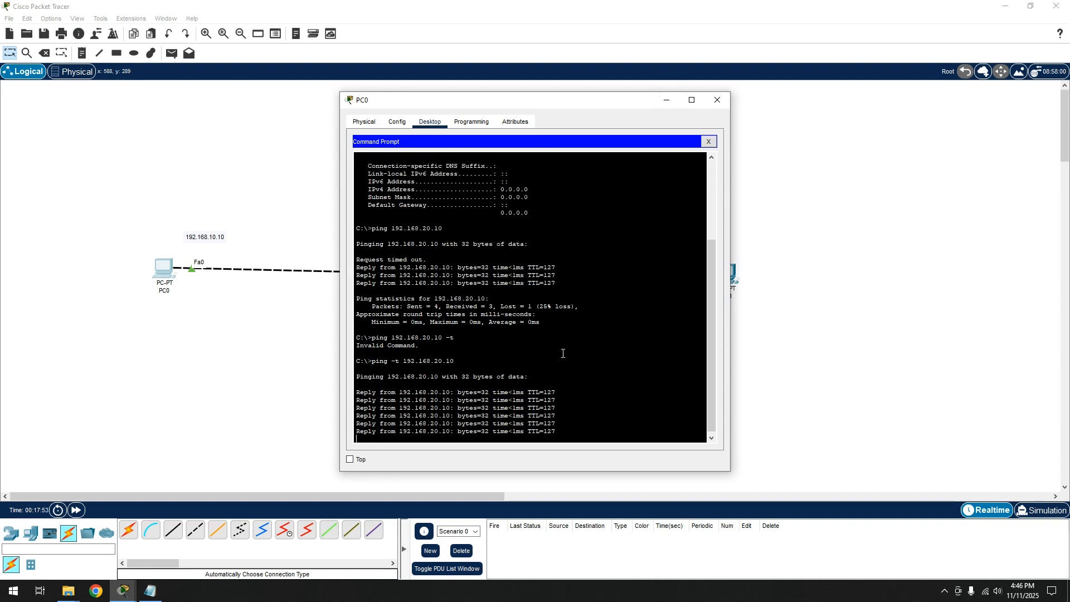
left_click(665, 100)
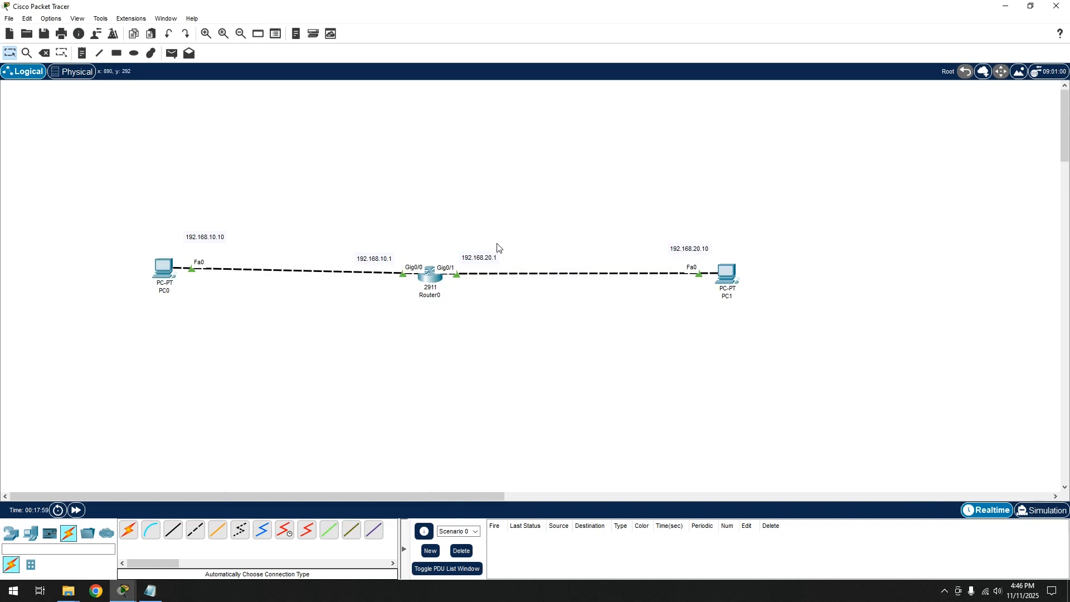
Reopen Router0's command line and position its window so PC0 stays visible in the topology
left_click(432, 281)
left_click_drag(506, 107, 642, 108)
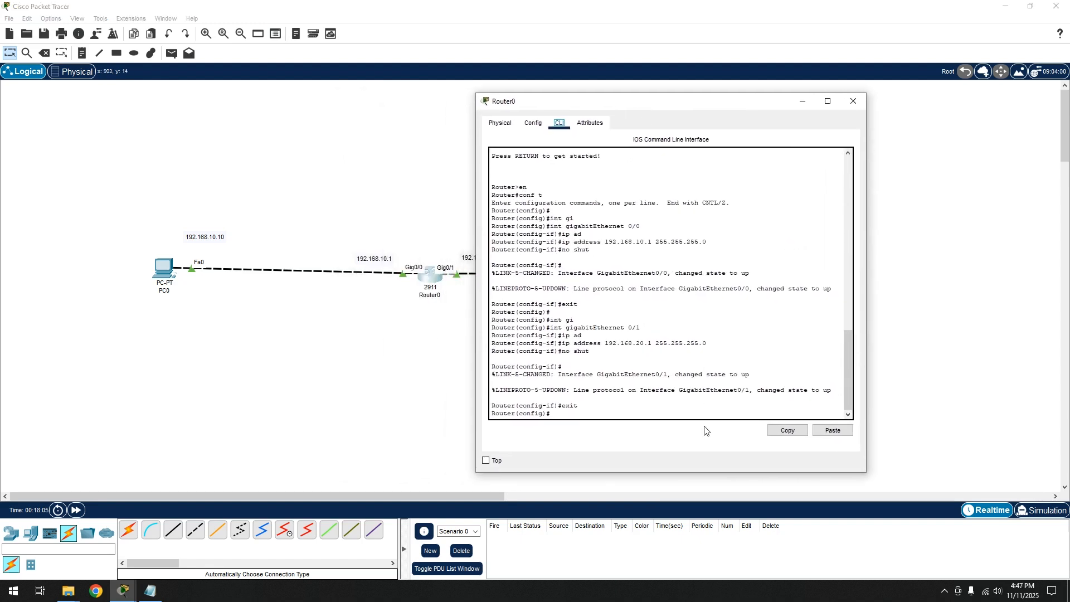
left_click(641, 408)
left_click_drag(624, 103, 598, 321)
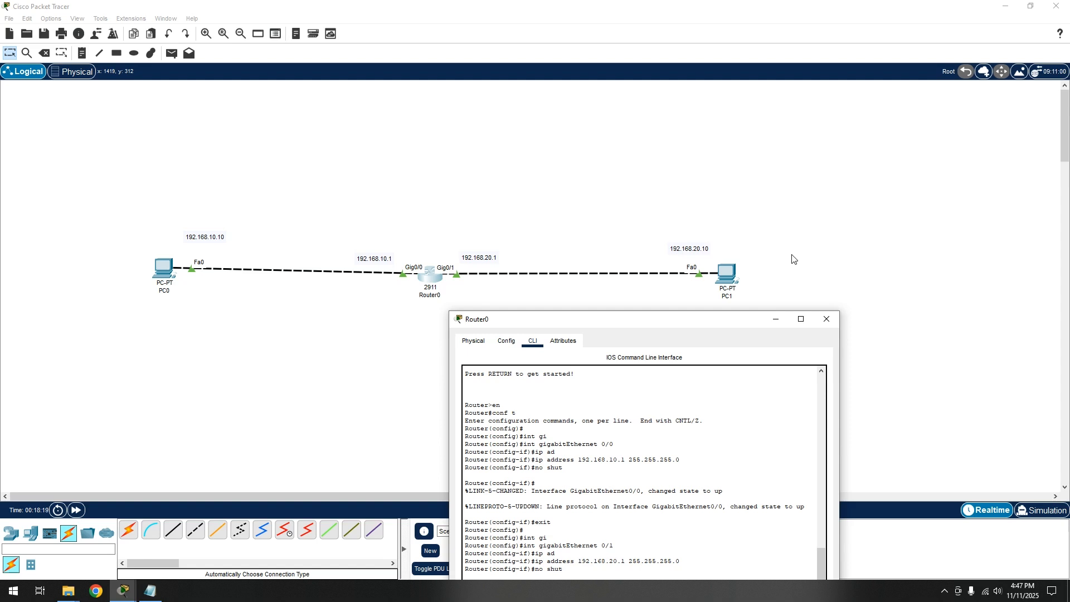
left_click_drag(413, 207, 341, 341)
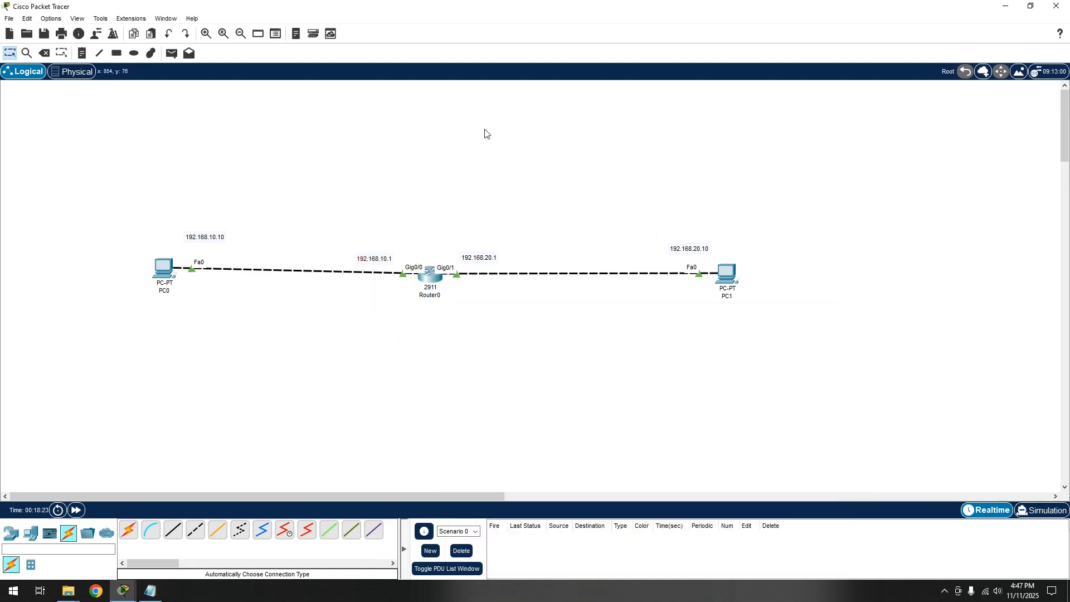
left_click_drag(460, 207, 836, 354)
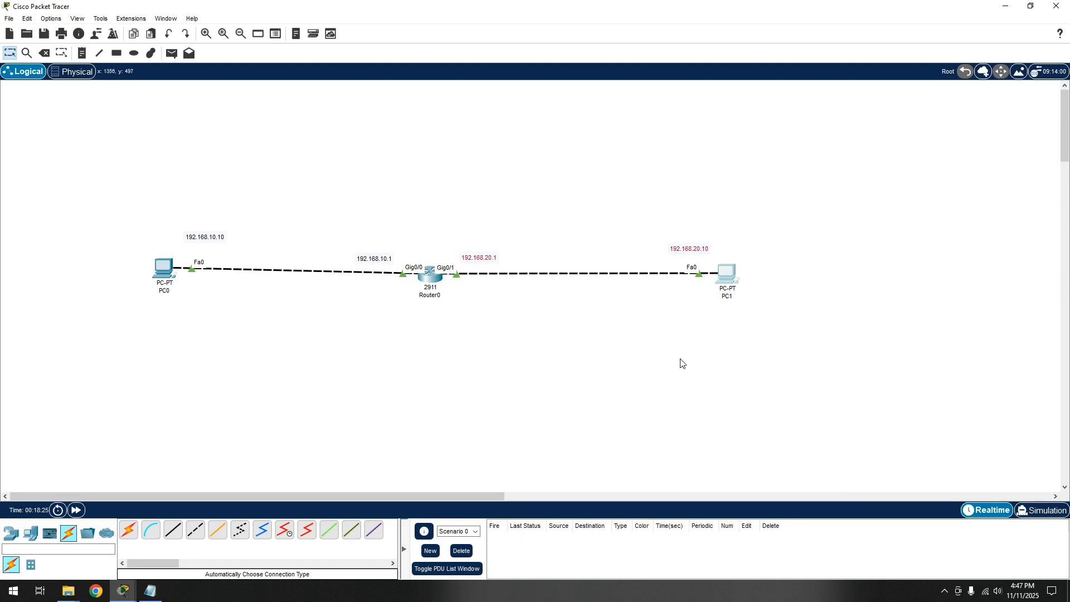
left_click(123, 591)
left_click(223, 541)
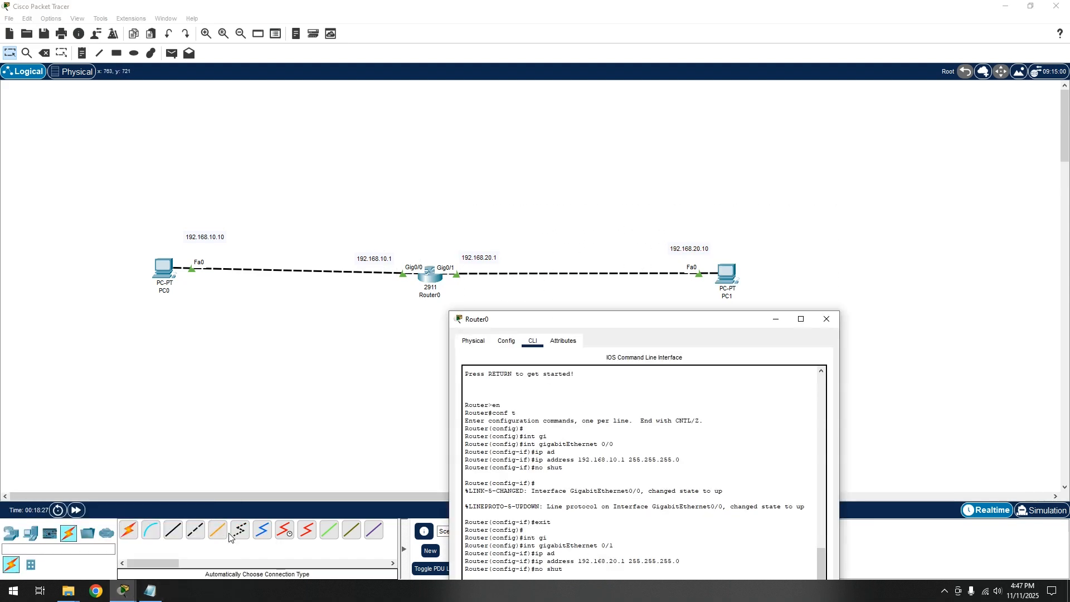
left_click_drag(565, 318, 533, 131)
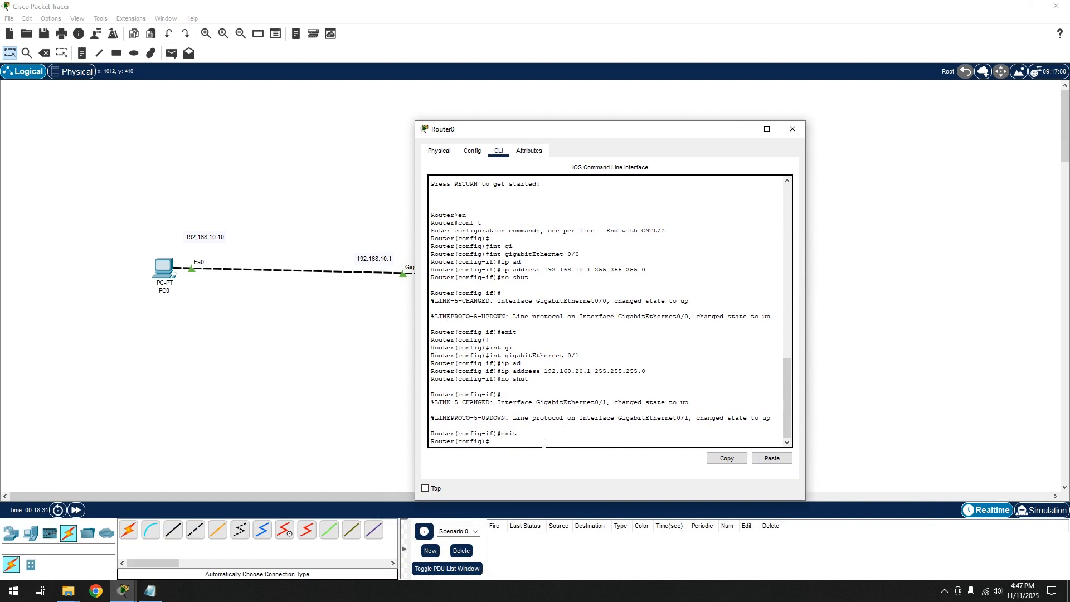
Leave configuration mode with end, log out of Router0 with exit and start a fresh console session
type("end")
key("Return")
key("Return")
key("Return")
type("exit")
key("Return")
key("Return")
key("Return")
key("Return")
key("Return")
Enter privileged mode with enable and global configuration mode with conf t in the new Router0 session
type("en")
key("Tab")
key("Return")
type("conf t")
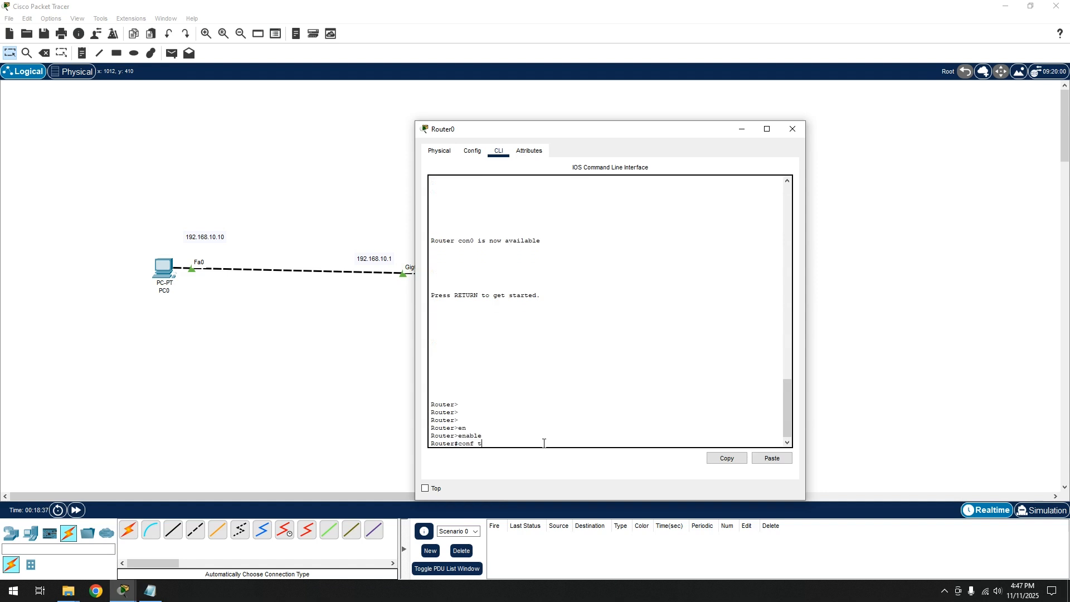
key("Return")
key("Return")
Create standard access list 10 on Router0 with a rule denying host 192.168.10.10, checking the deny options with ?
type("acc")
key("Tab")
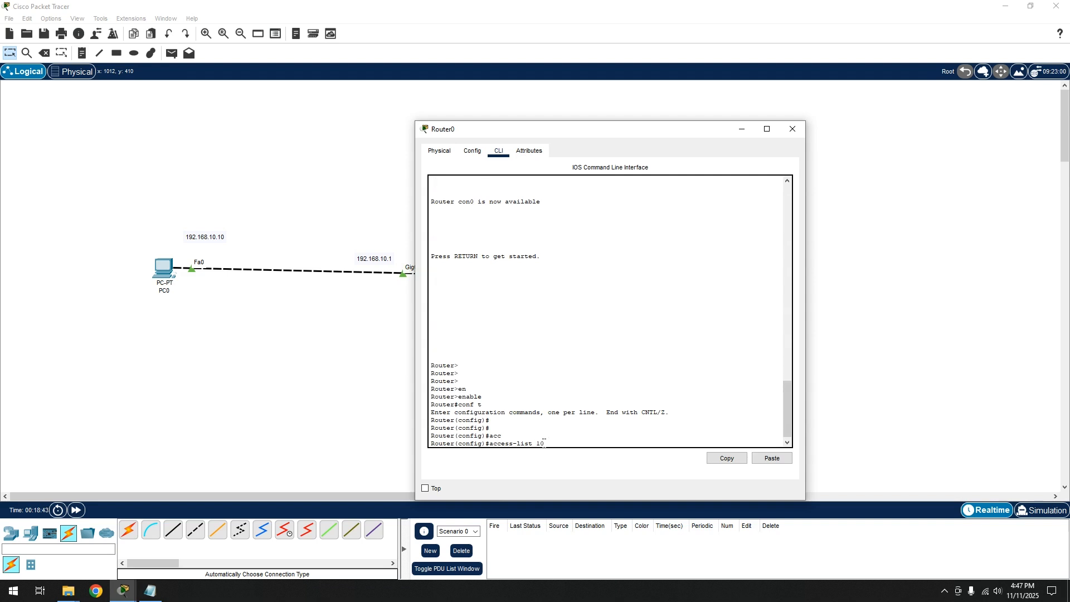
type("10")
key("Return")
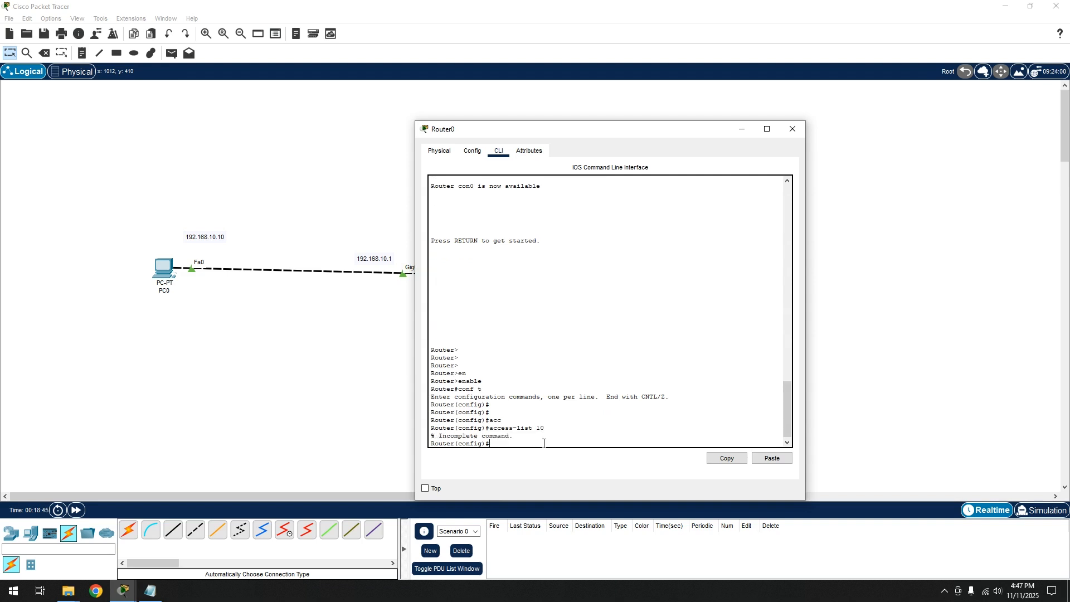
key("Up")
type("den")
key("Tab")
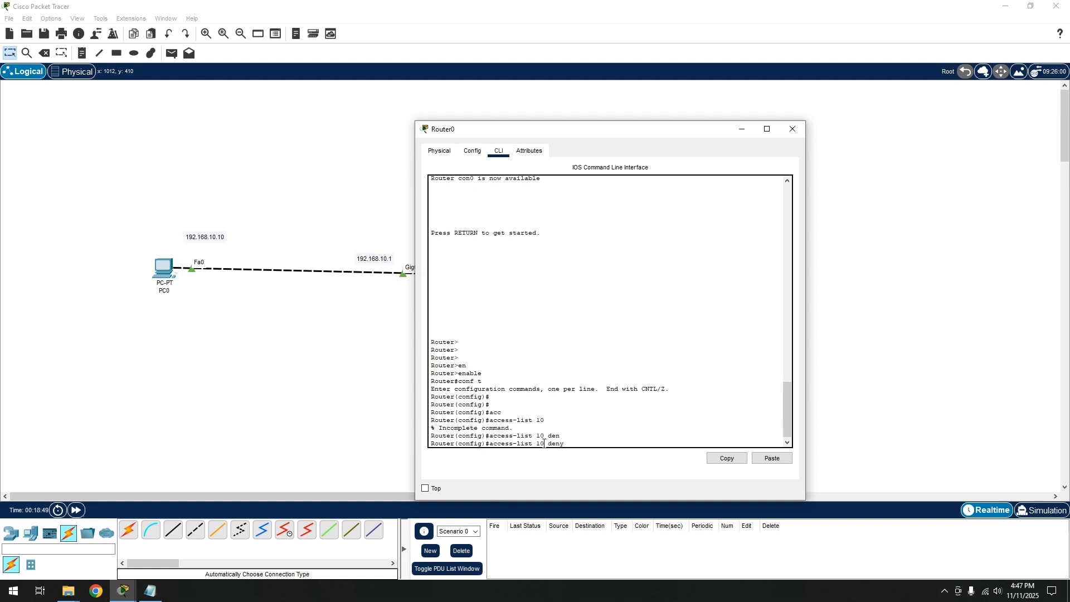
type("?")
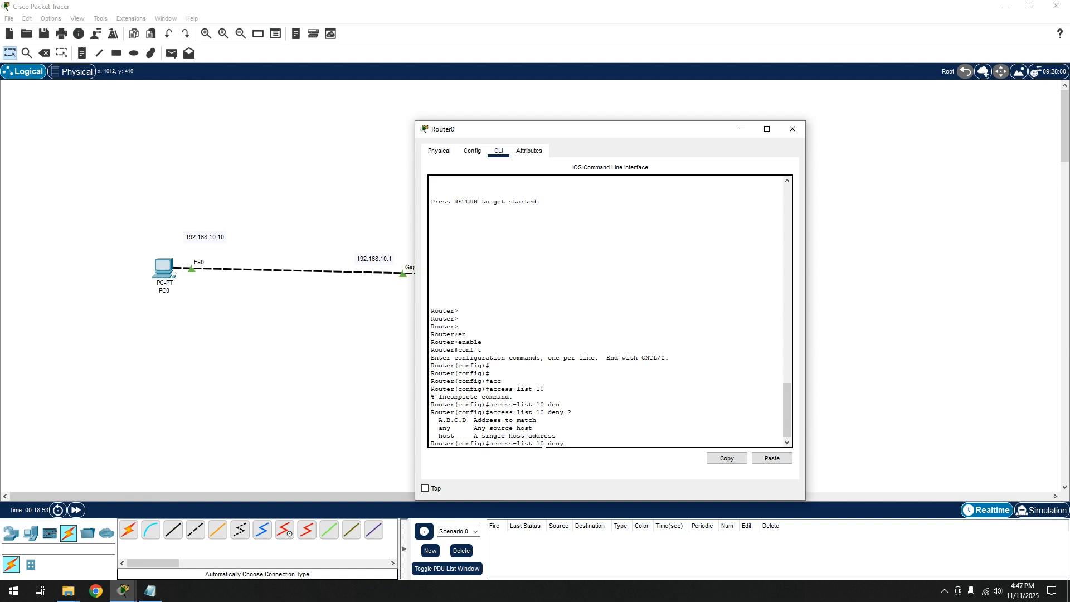
type("ho")
key("Tab")
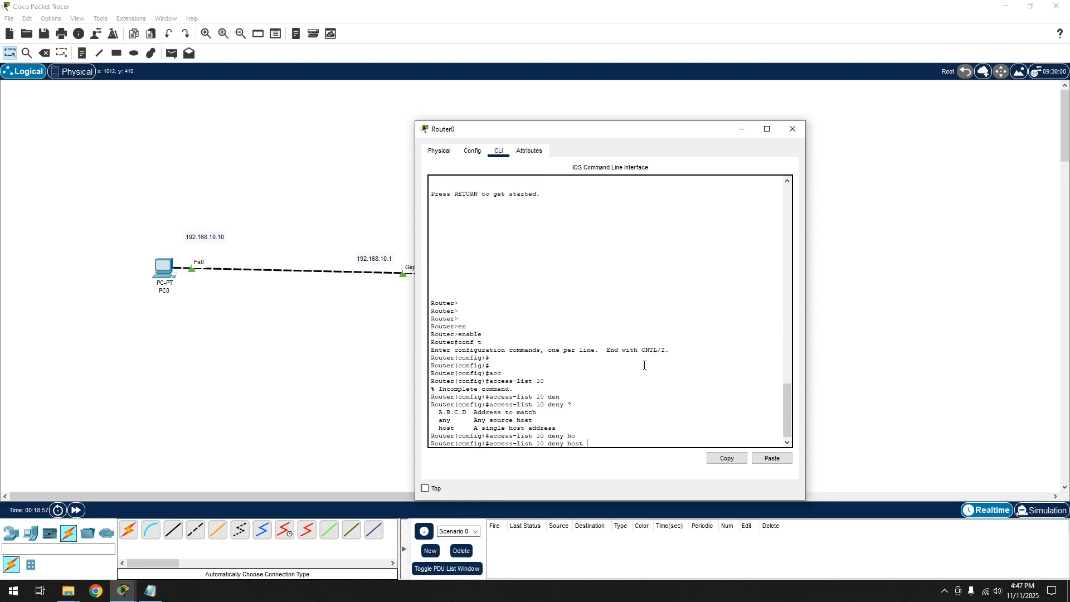
type("192.168.10.10")
key("Return")
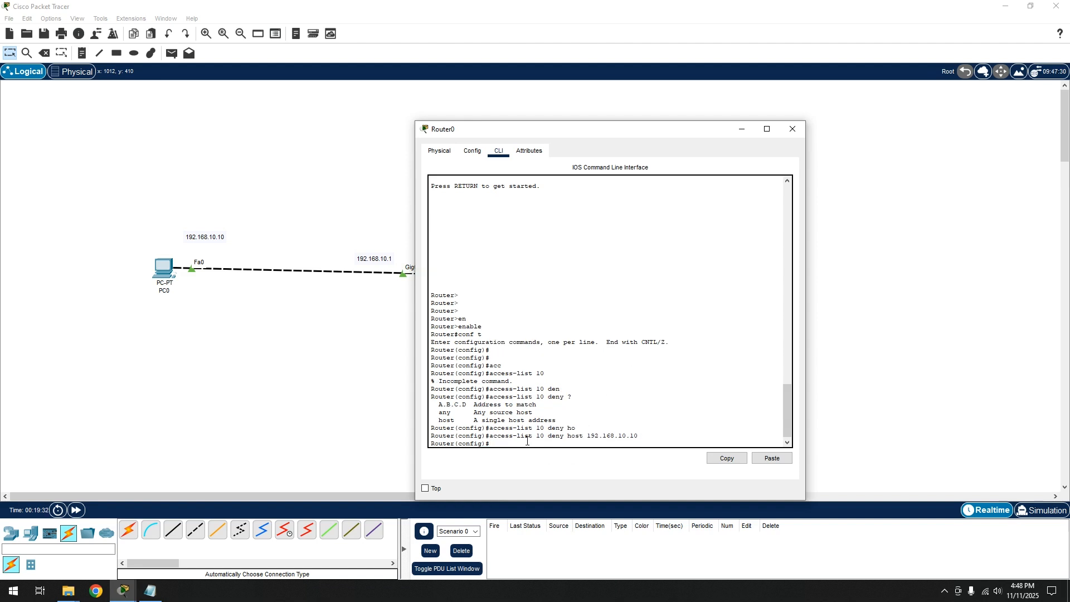
Reposition Router0's window so the router and its interface labels are visible in the topology
left_click_drag(490, 436, 548, 438)
left_click(580, 441)
left_click_drag(437, 137, 540, 150)
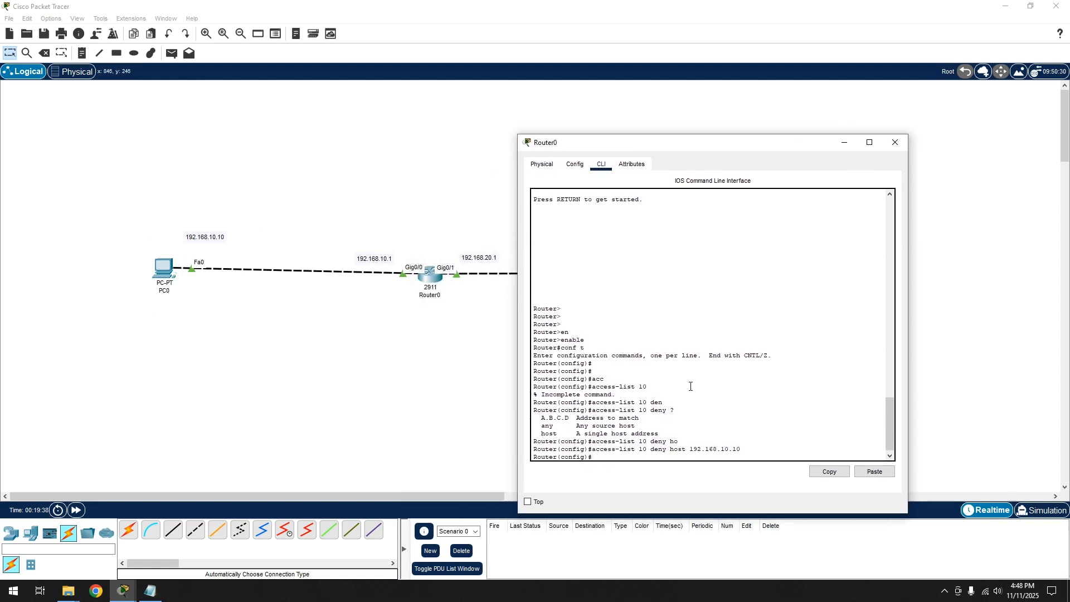
Add a rule to access list 10 that permits any other source, using access-list 10 permit any
type("acc")
key("Tab")
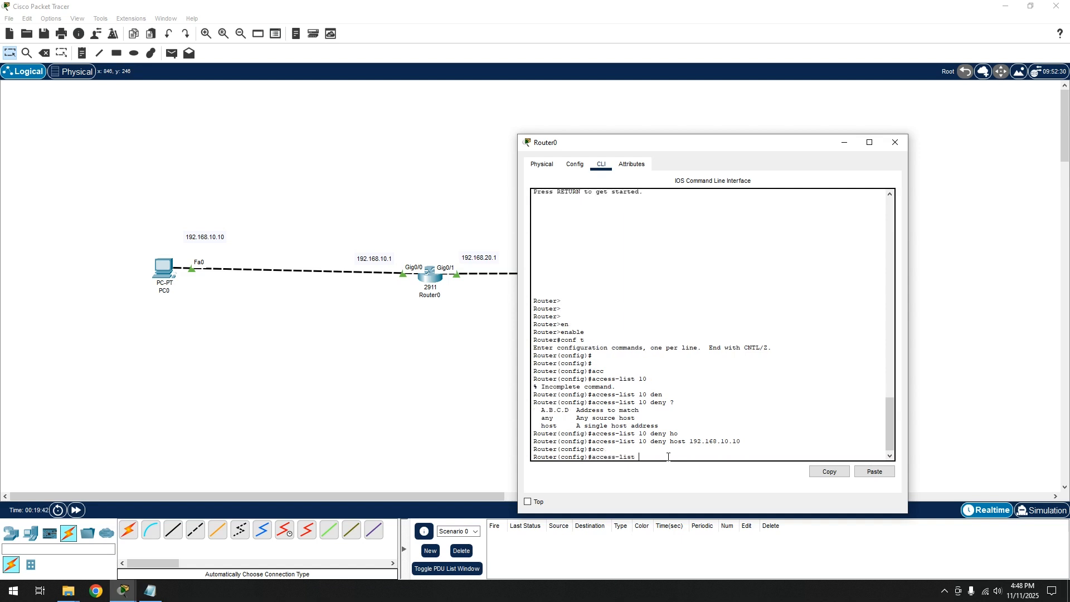
type("10")
type(" liu")
key("BackSpace")
key("BackSpace")
key("BackSpace")
type("per")
key("Tab")
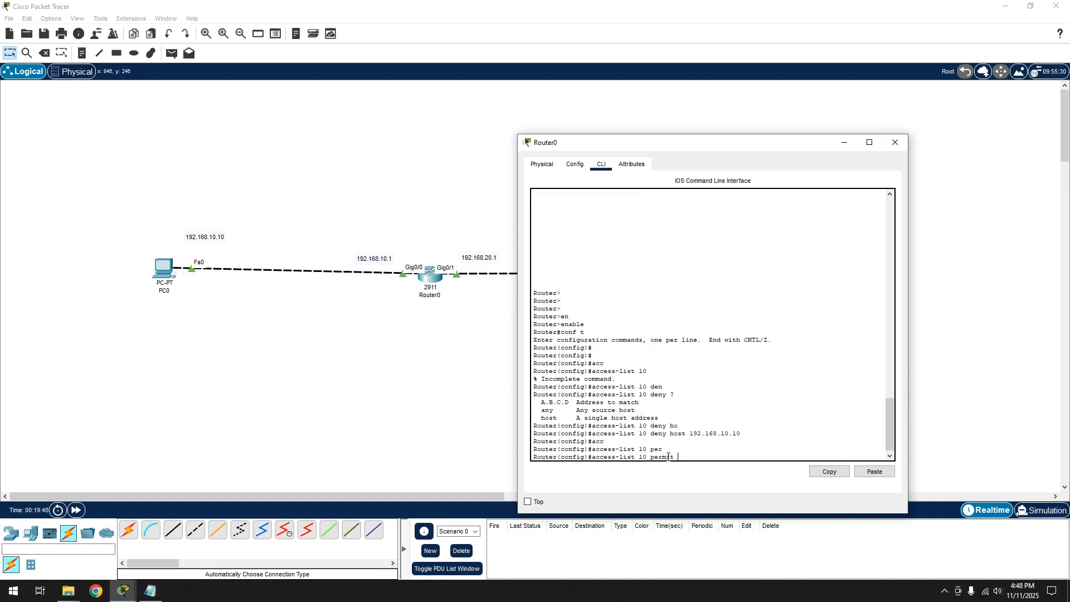
left_click_drag(690, 434, 738, 435)
left_click(694, 457)
type("an")
key("Tab")
key("Return")
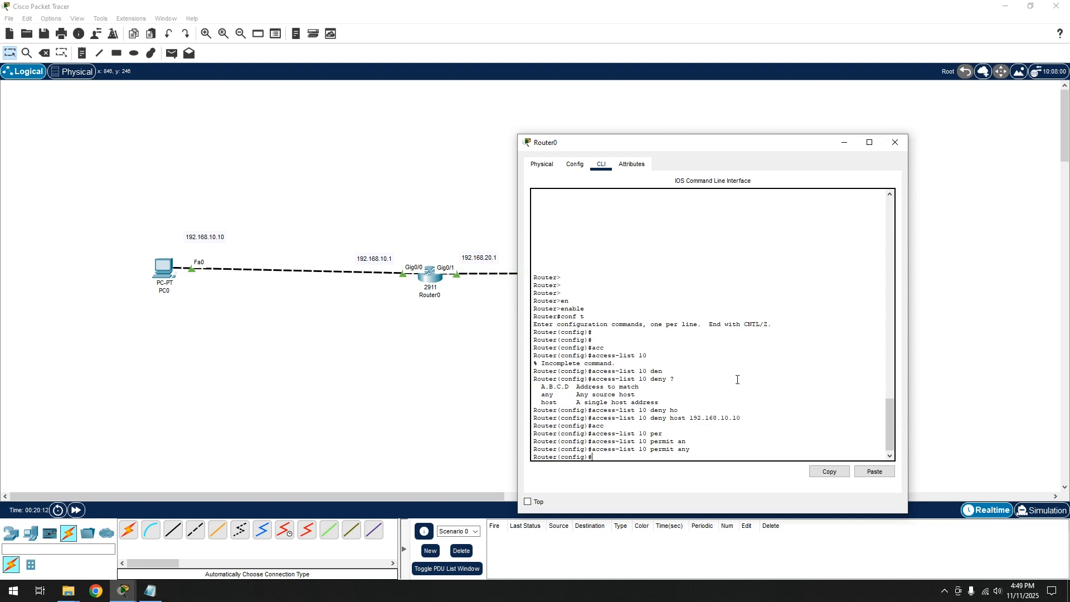
left_click_drag(591, 434, 649, 434)
left_click_drag(653, 419, 740, 418)
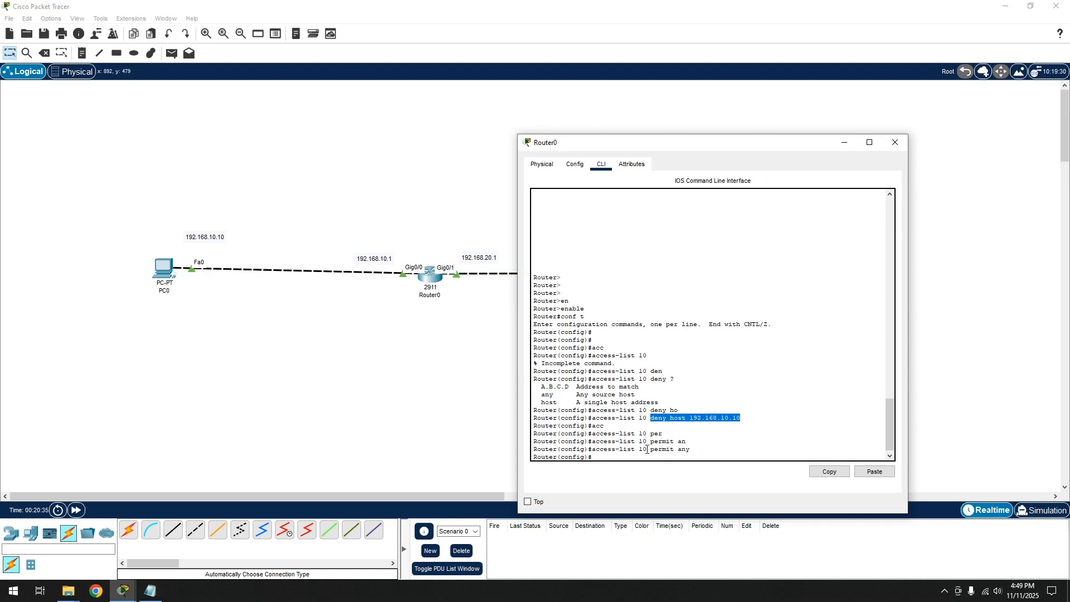
Leave Router0's global configuration mode with exit after reviewing the permit any rule of access list 10
left_click_drag(650, 449, 692, 452)
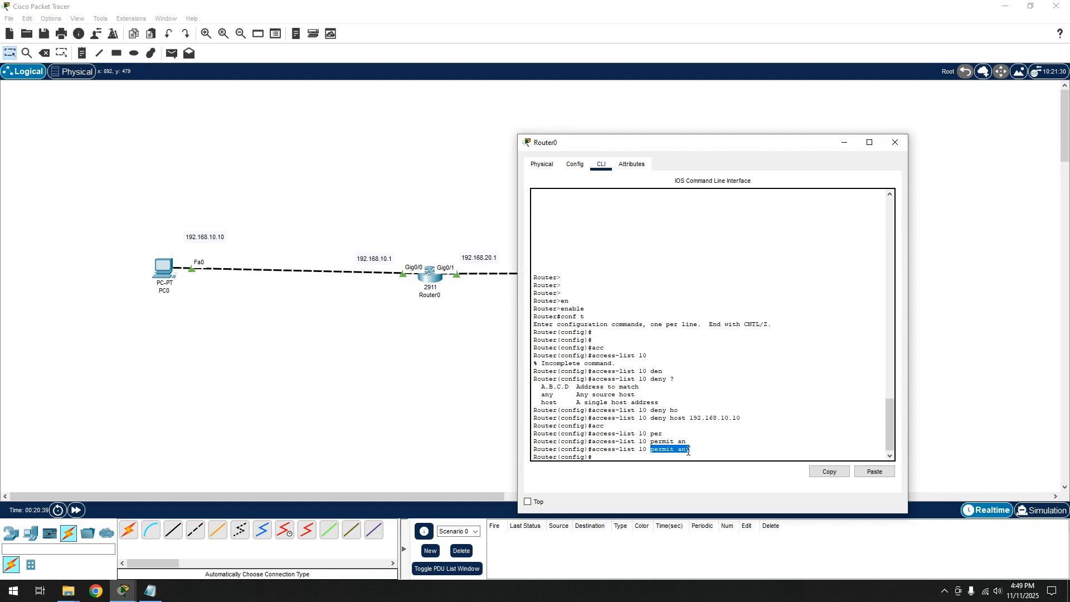
left_click(693, 450)
key("Return")
key("Return")
key("Return")
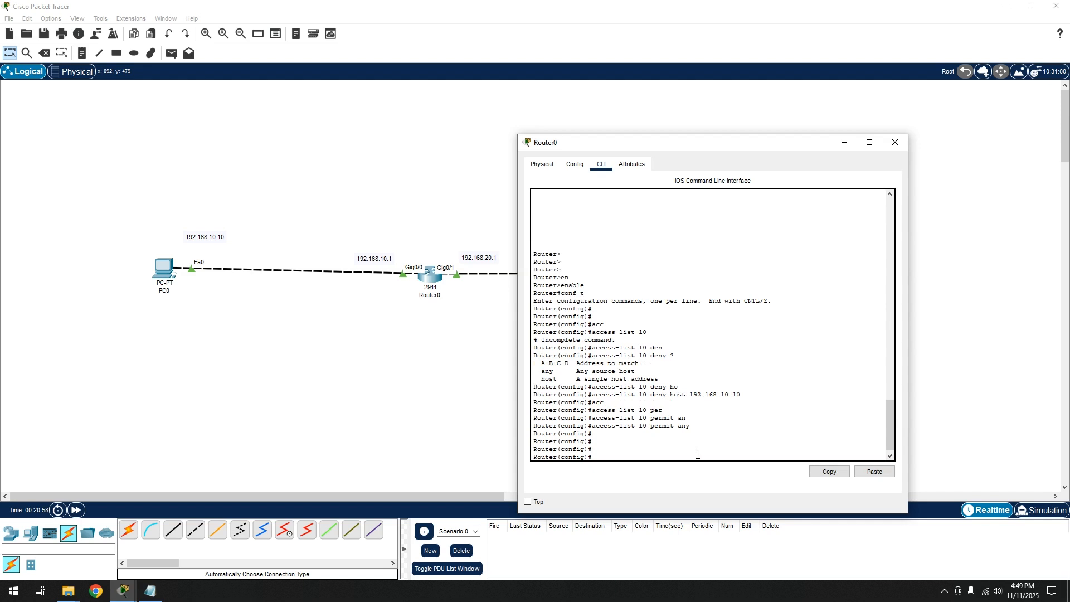
type("exit")
key("Return")
key("Return")
key("Return")
key("Return")
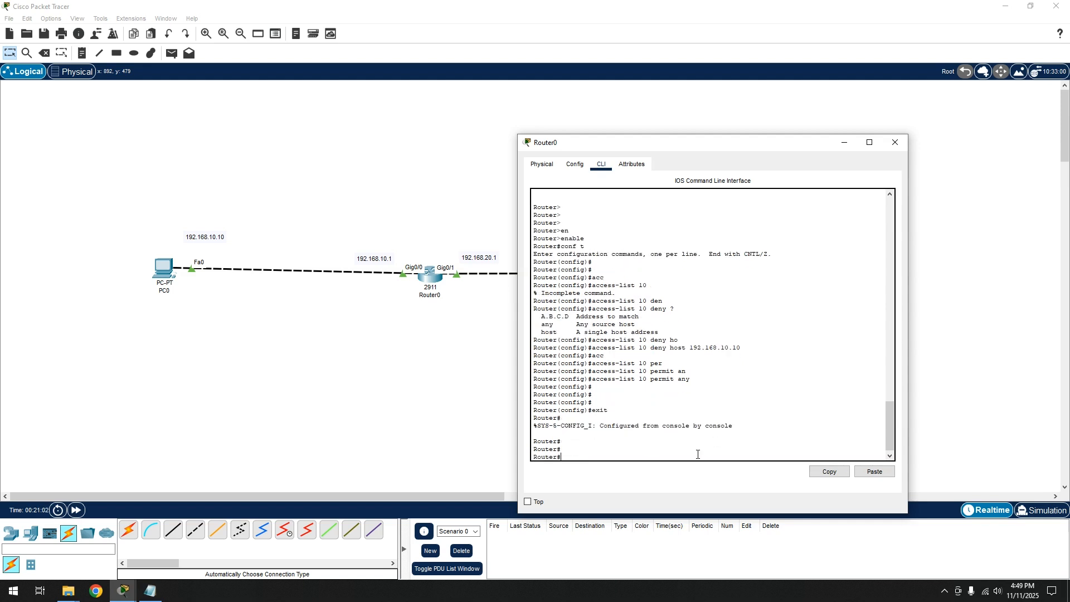
Re-enter global configuration mode on Router0 with conf t
type("int gi")
key("Tab")
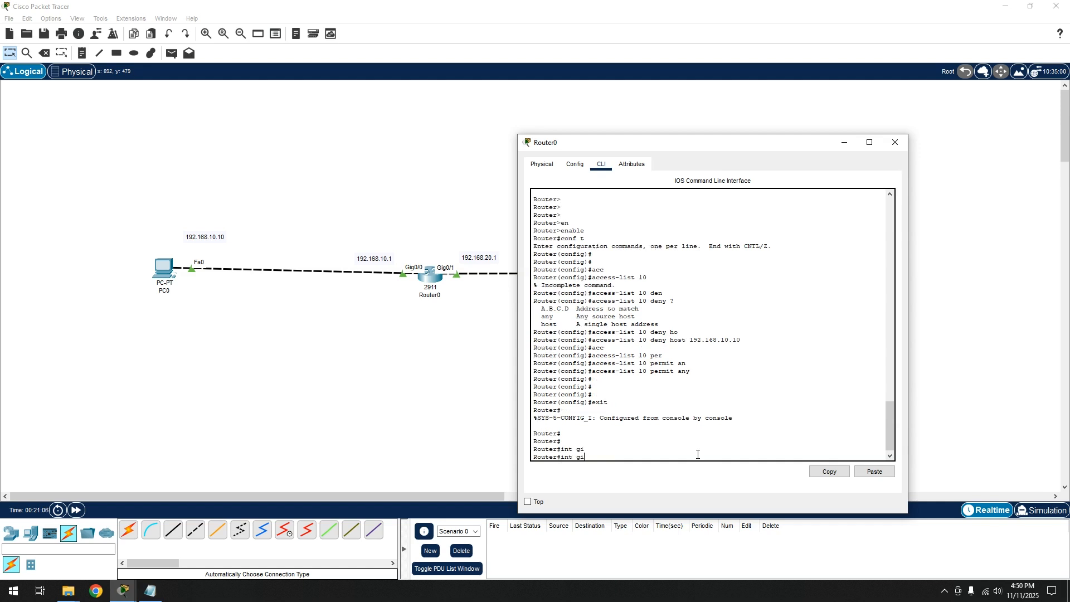
key("BackSpace")
key("BackSpace")
key("BackSpace")
key("BackSpace")
key("BackSpace")
type("conf t")
key("Return")
key("Return")
Enter interface configuration for Router0's gigabitEthernet 0/0
type("int gi")
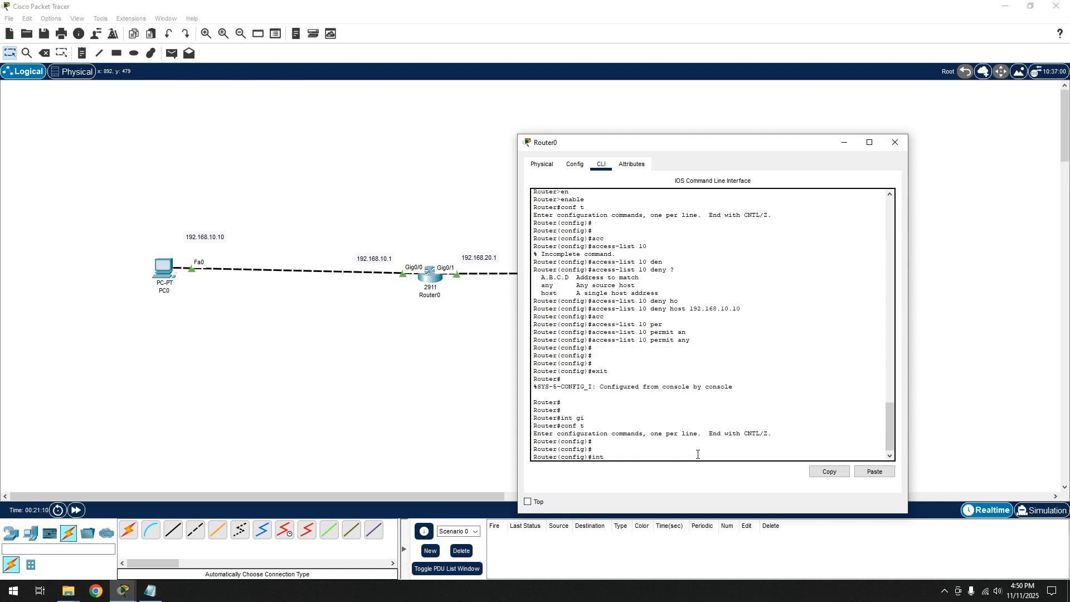
key("Tab")
type("0/0")
key("Return")
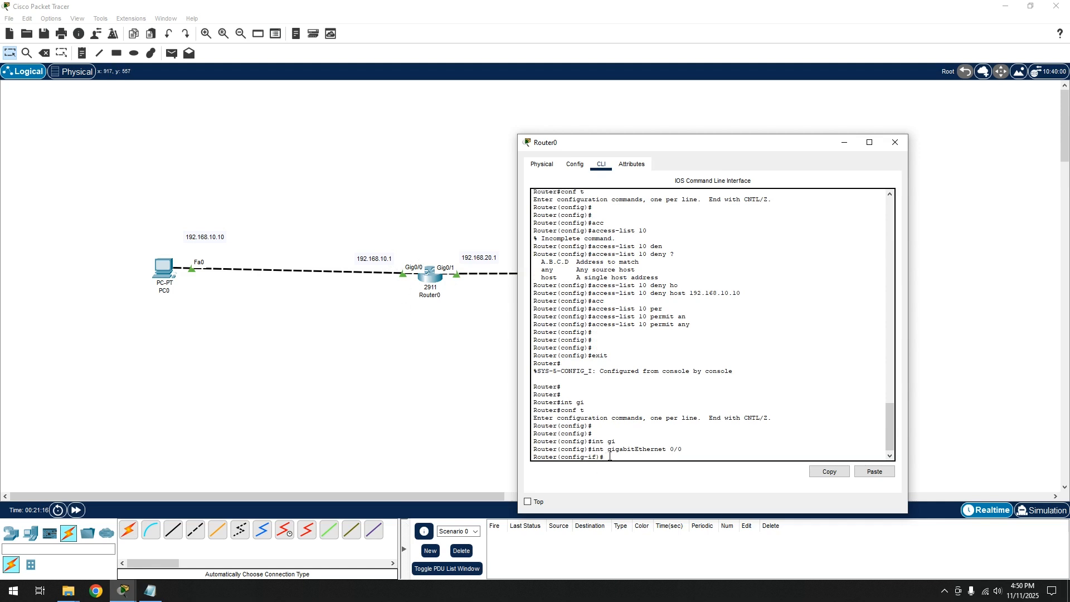
Apply access list 10 to inbound packets on the interface with ip access-group 10 in, checking the direction options with ?
type("ip ?acc")
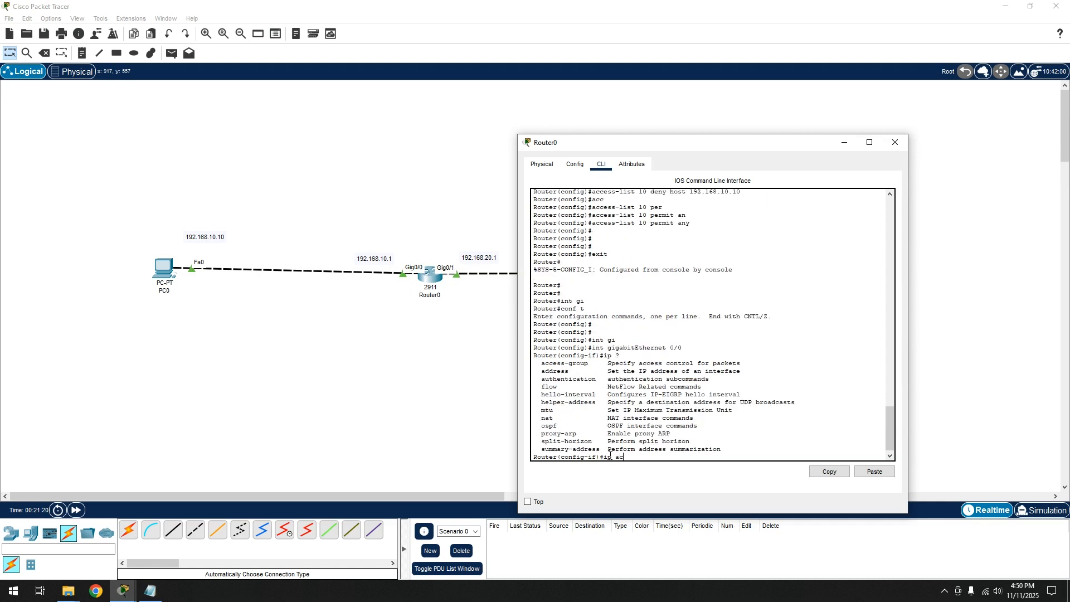
key("Tab")
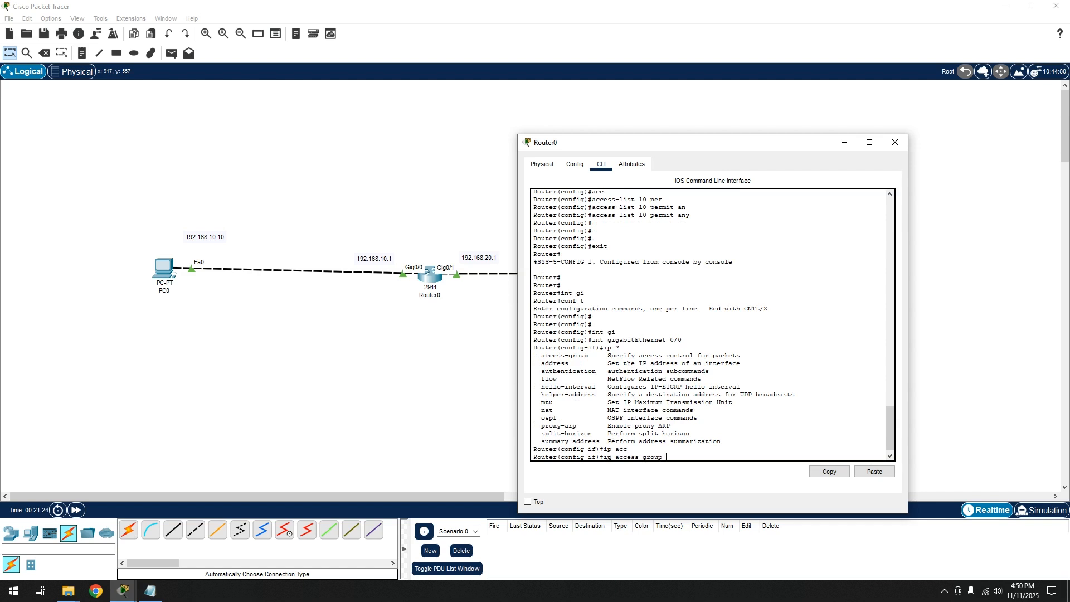
double_click(643, 215)
left_click(682, 456)
type("?")
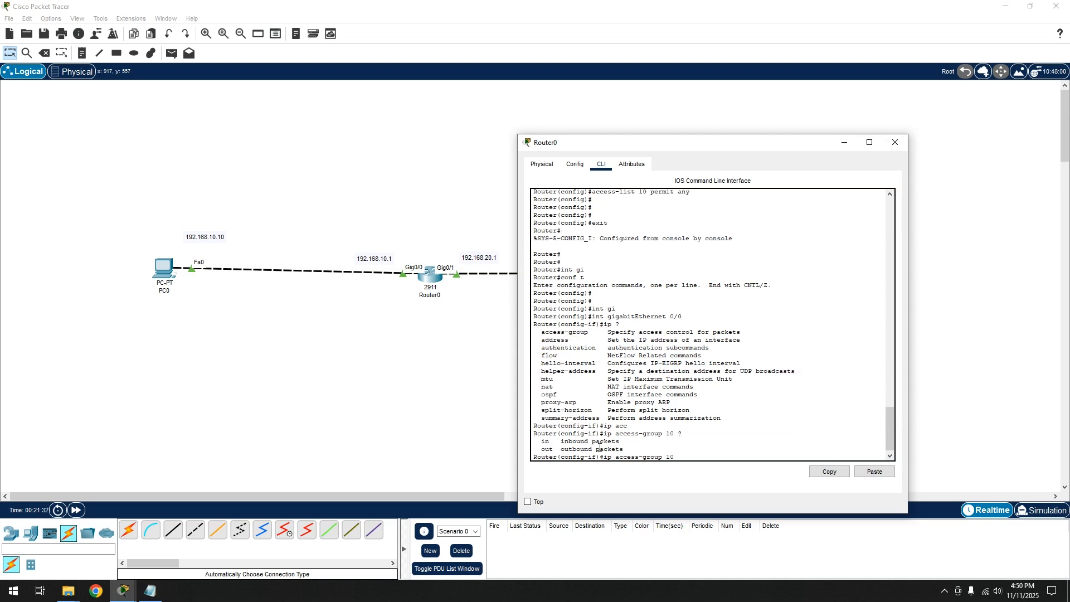
left_click_drag(561, 440, 596, 441)
left_click(691, 456)
type("in")
key("Tab")
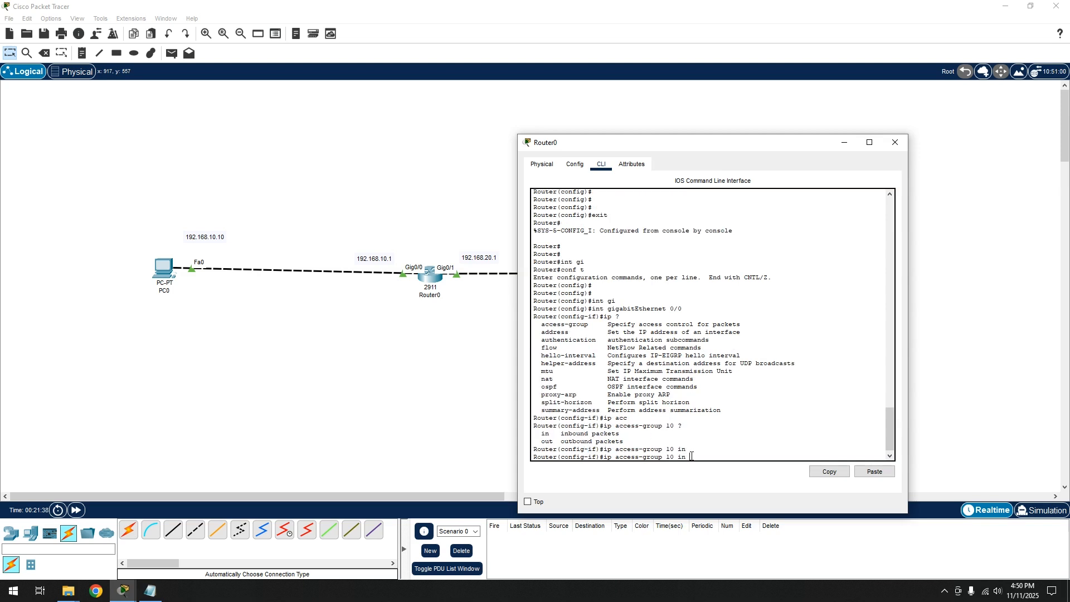
key("Return")
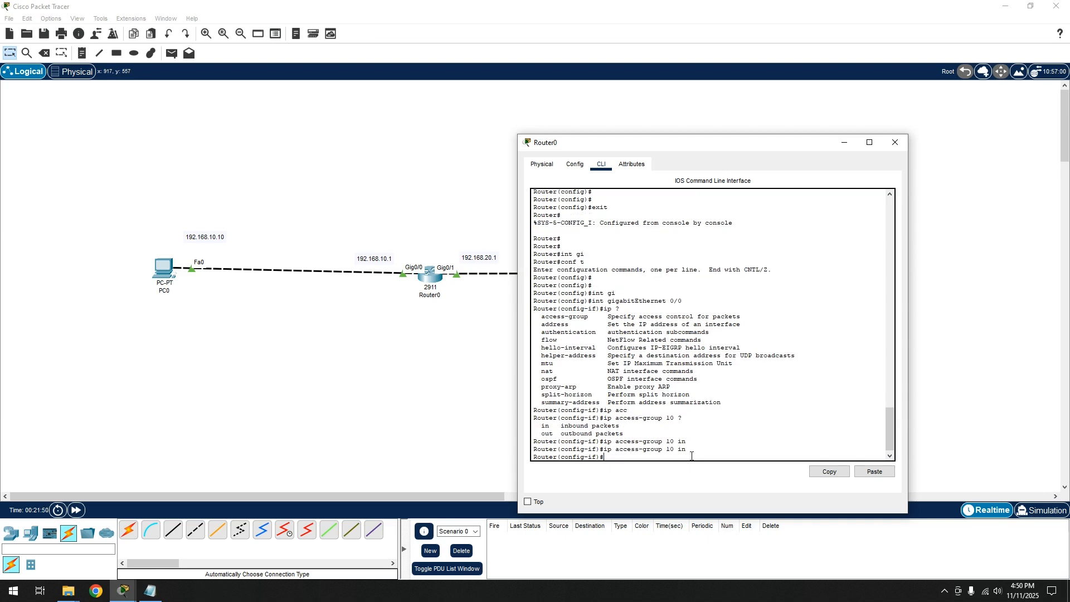
Review the ping replies in PC0's command prompt, stop the continuous ping to 192.168.20.10, and minimize the window
left_click(266, 325)
left_click(170, 277)
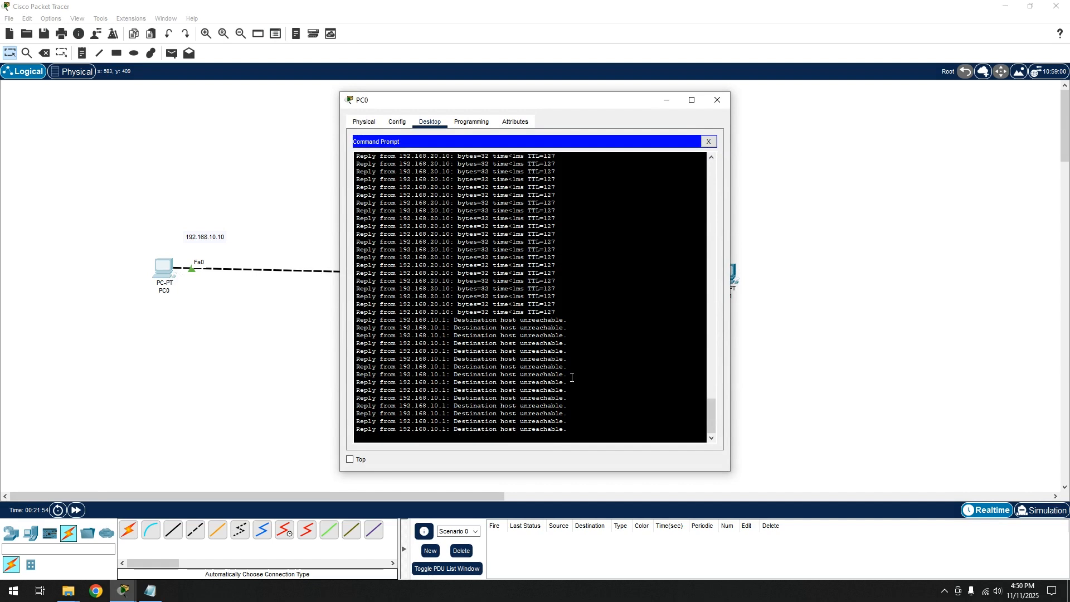
left_click_drag(567, 432, 410, 299)
left_click(590, 298)
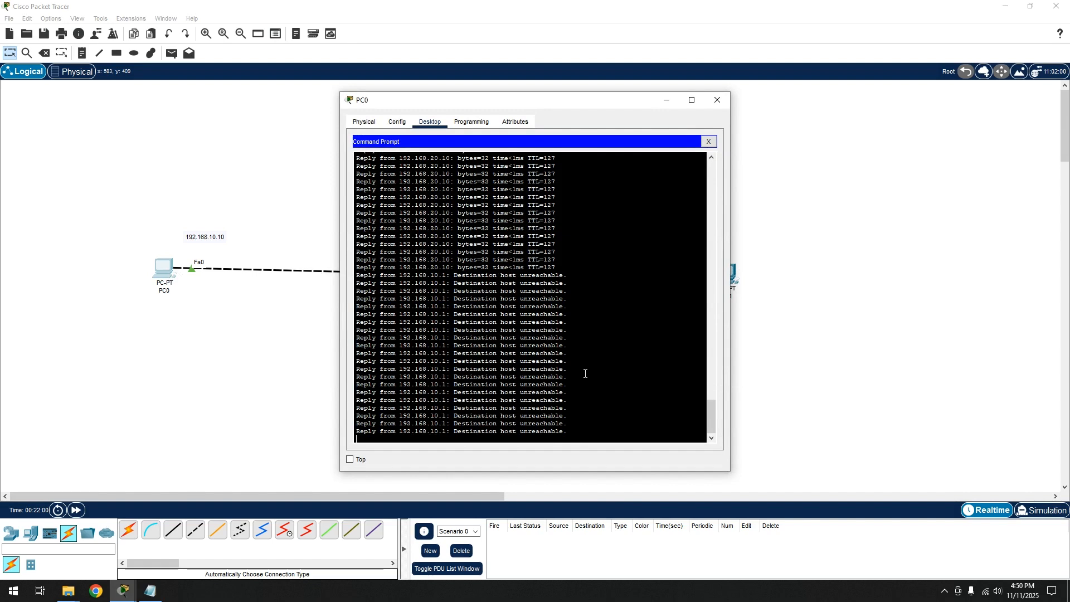
left_click_drag(510, 103, 332, 89)
left_click_drag(405, 92, 819, 107)
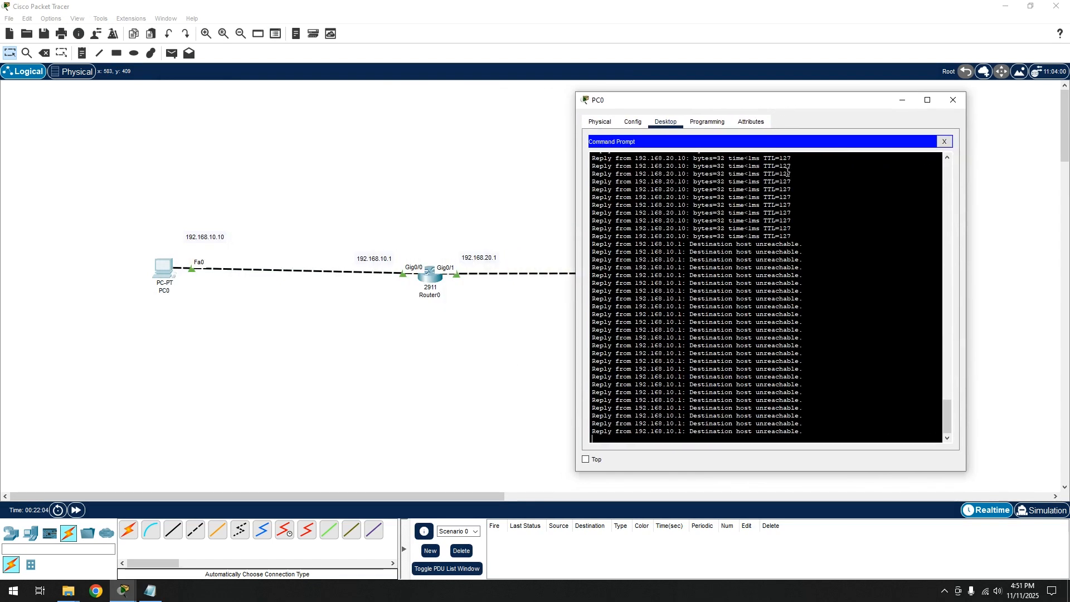
key("ctrl+c")
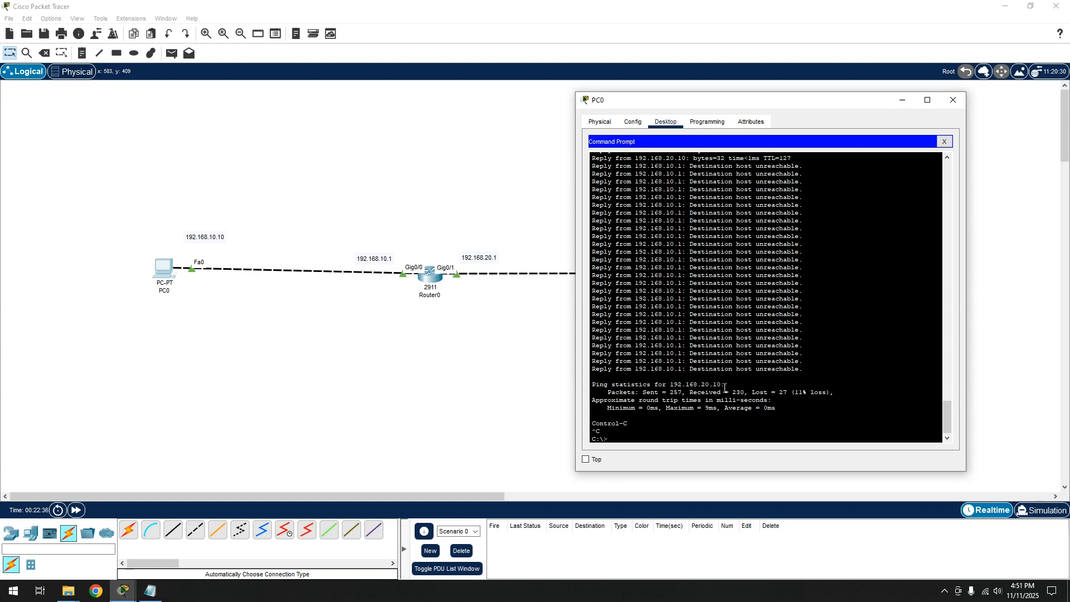
left_click(902, 100)
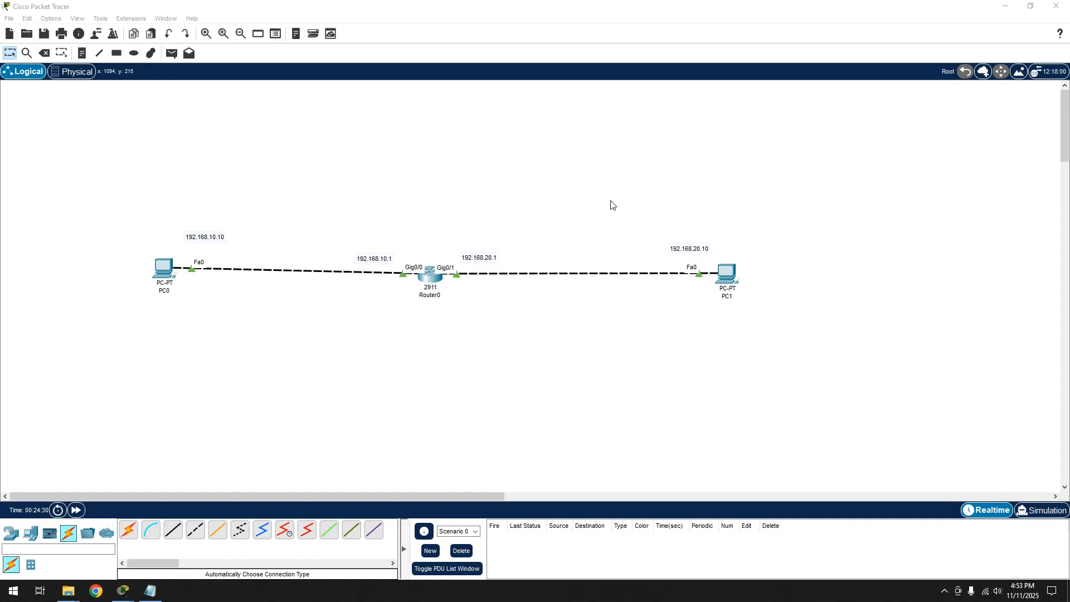
Leave interface configuration on Router0 with exit and minimize its window
left_click(545, 212)
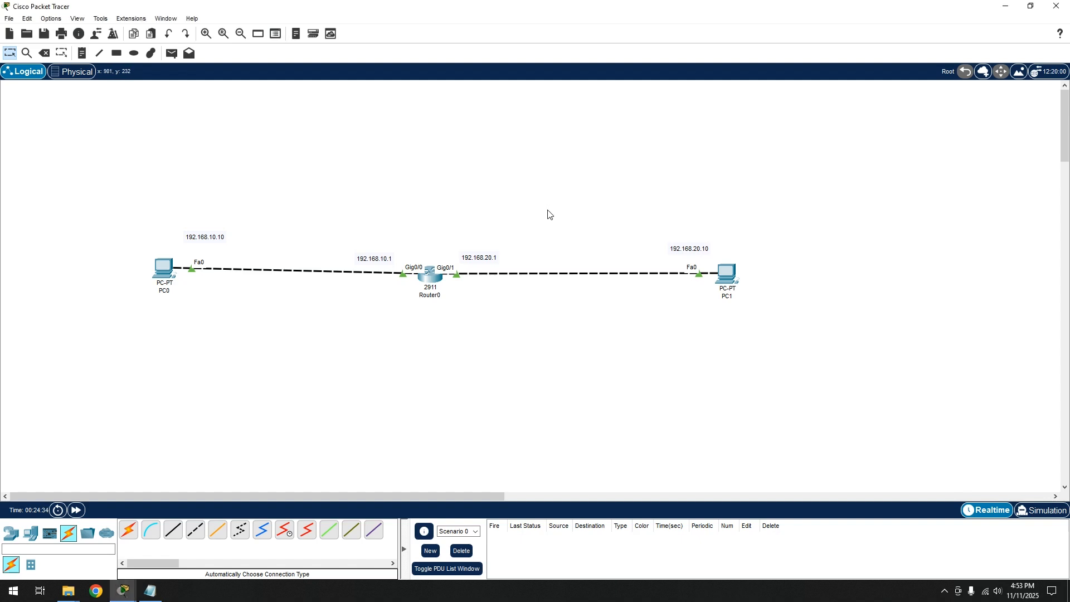
left_click(429, 281)
left_click_drag(660, 145, 638, 128)
type("exit")
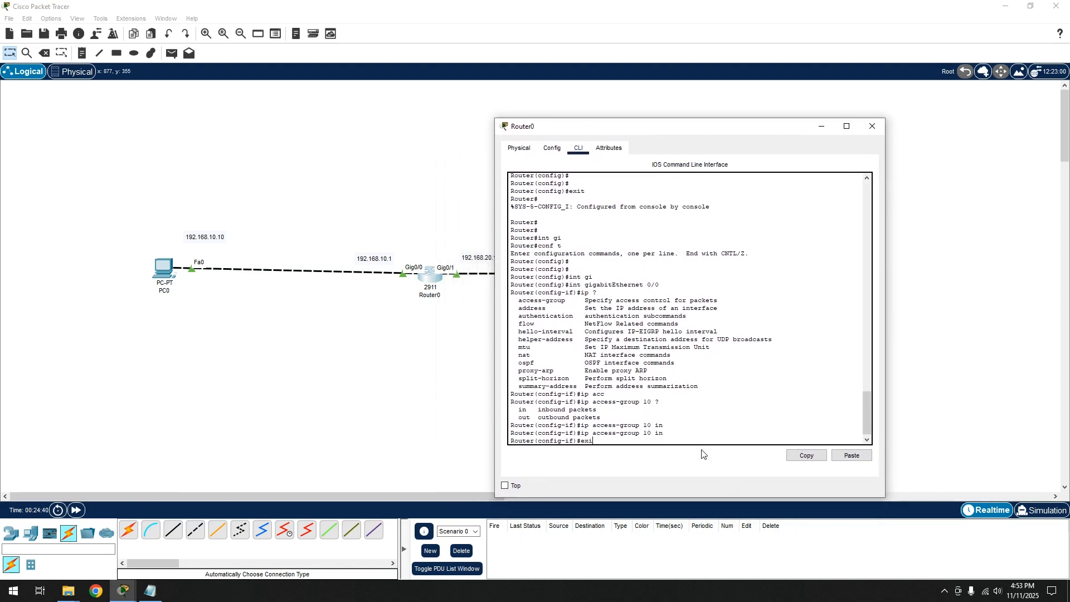
key("Return")
key("Return")
key("Return")
key("Return")
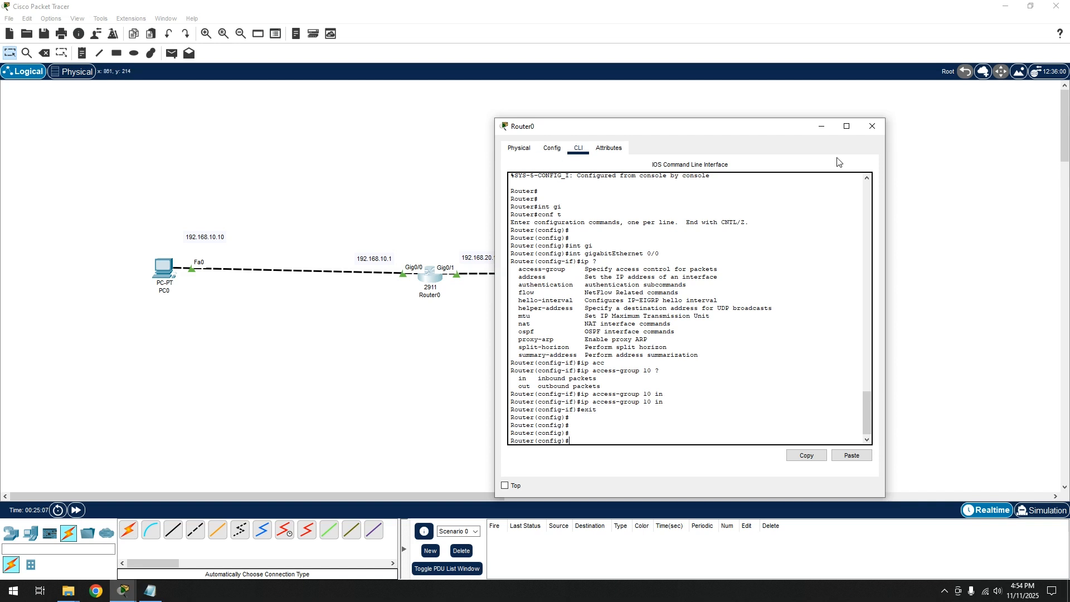
left_click(821, 129)
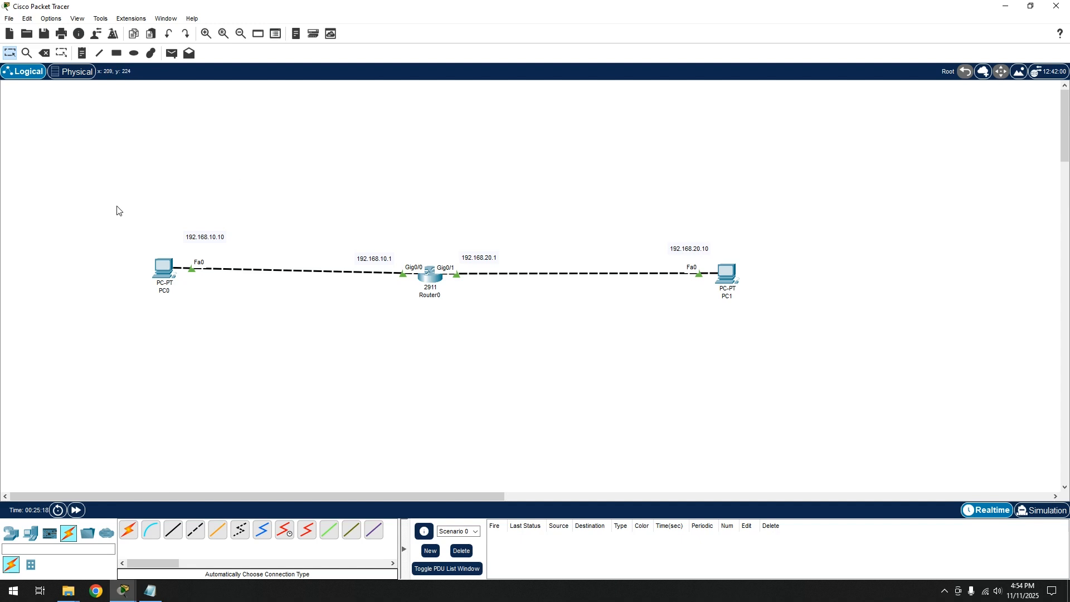
left_click_drag(121, 185, 418, 404)
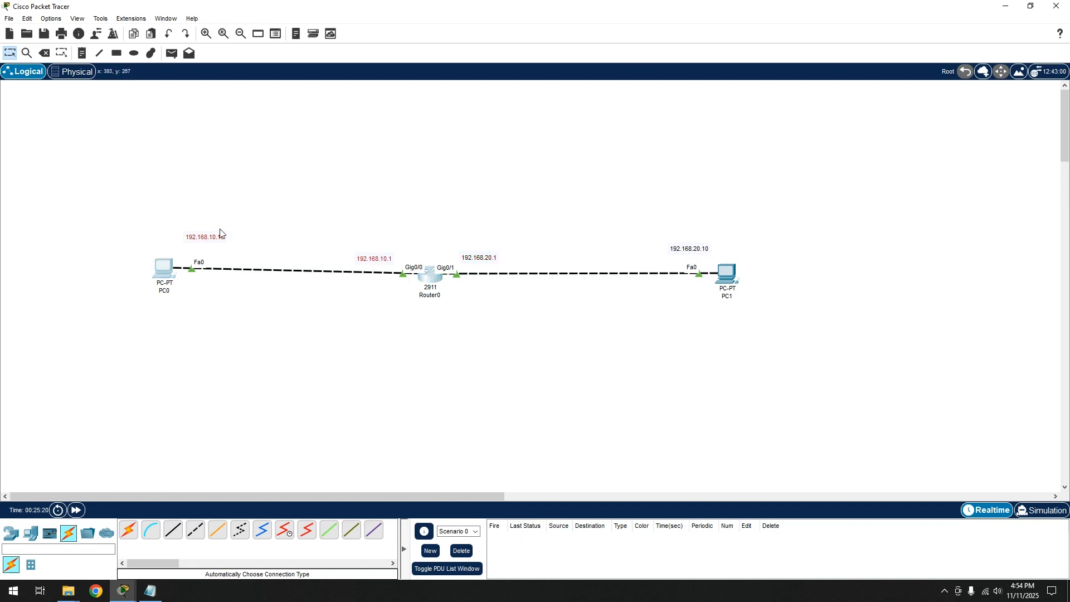
left_click(423, 363)
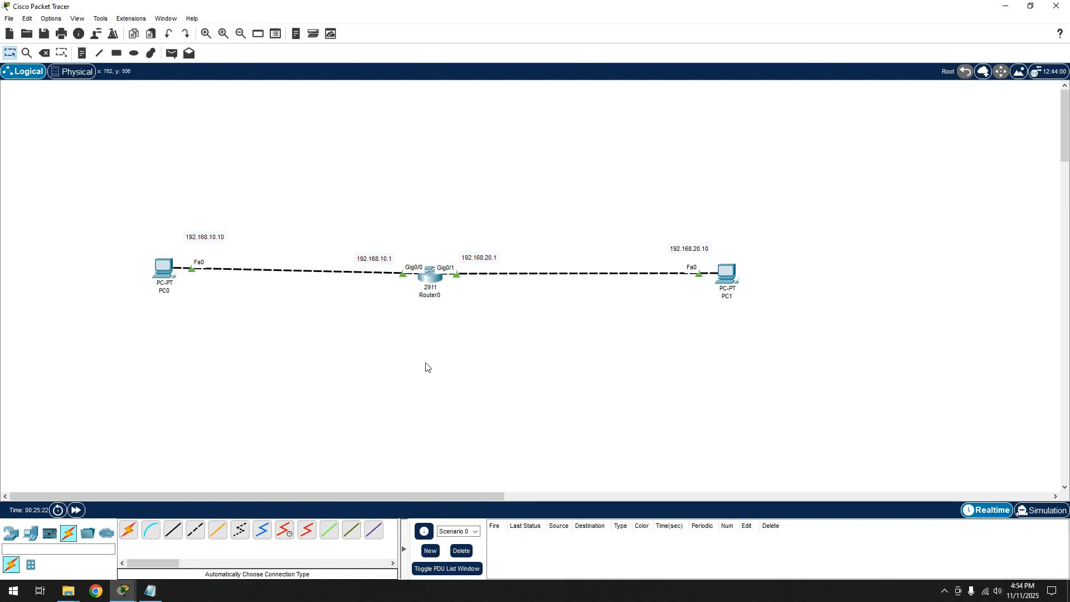
left_click_drag(431, 197, 737, 365)
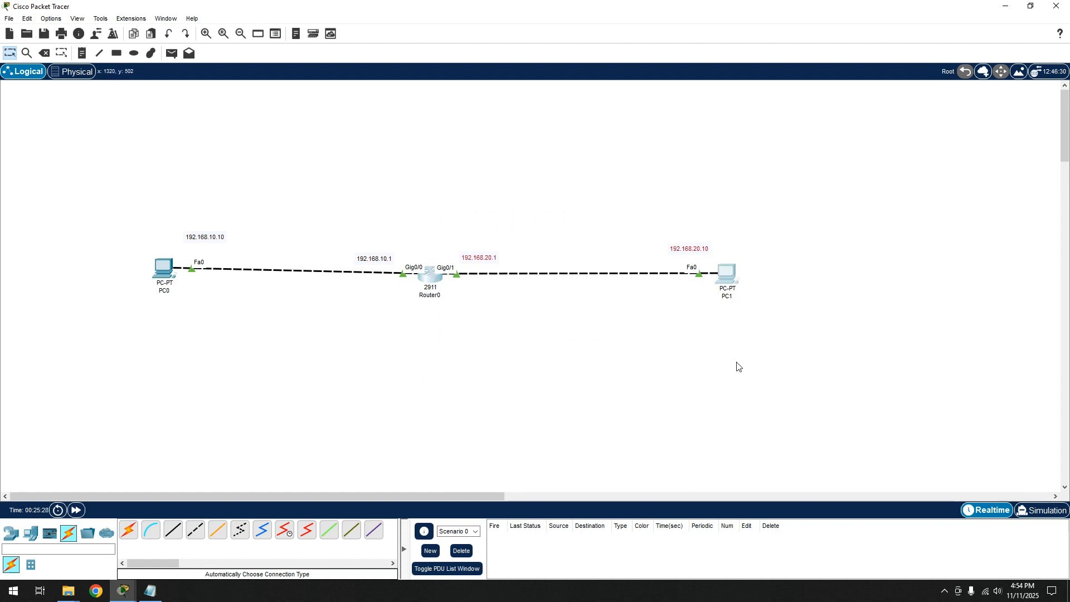
left_click(625, 375)
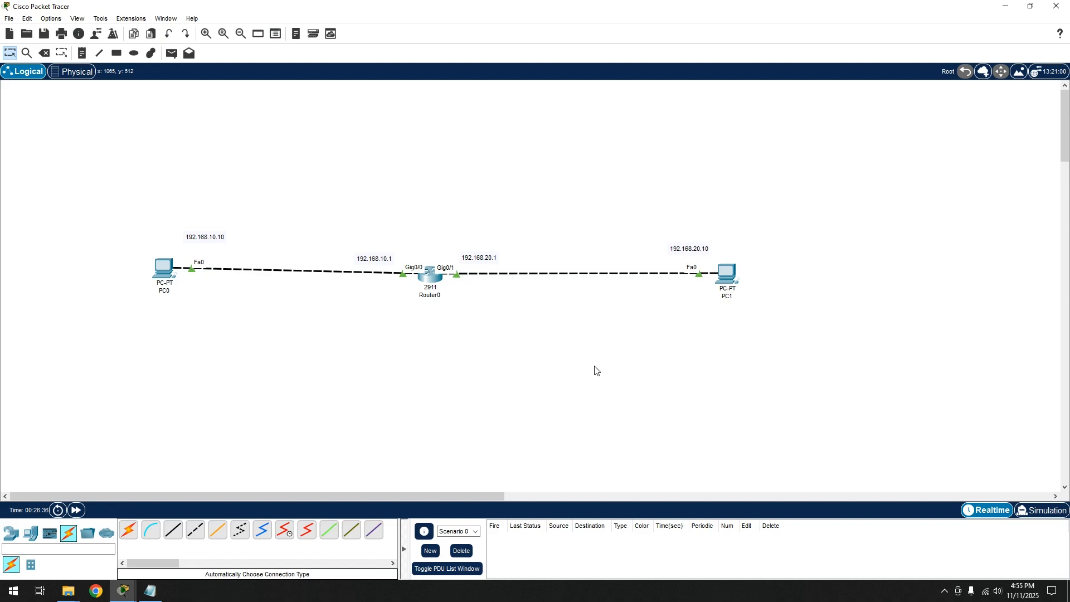
Reopen Router0's command line and begin an access-list 100 command
left_click(434, 280)
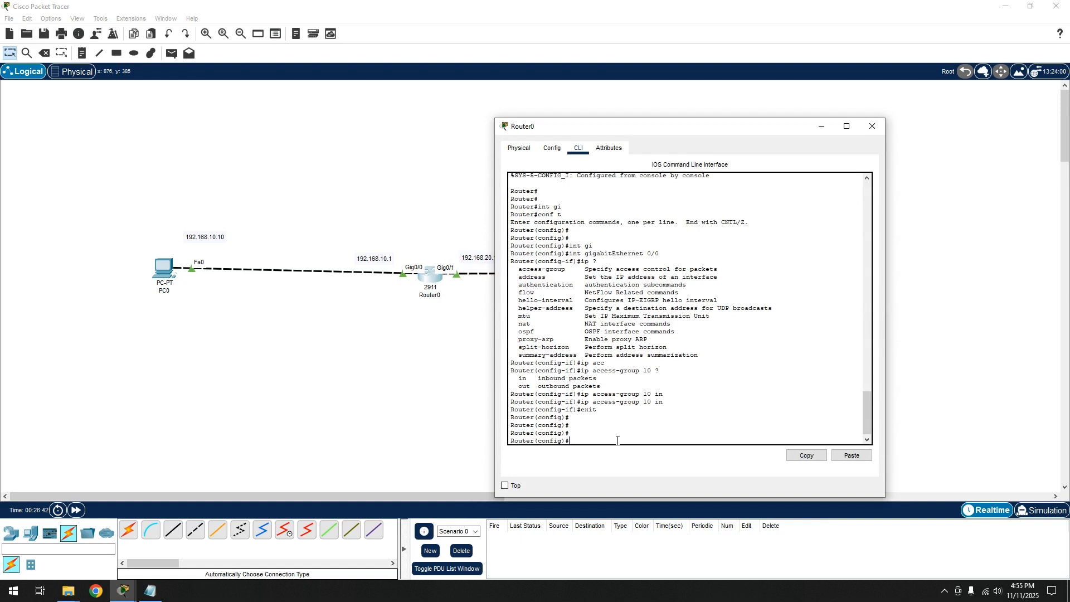
key("Tab")
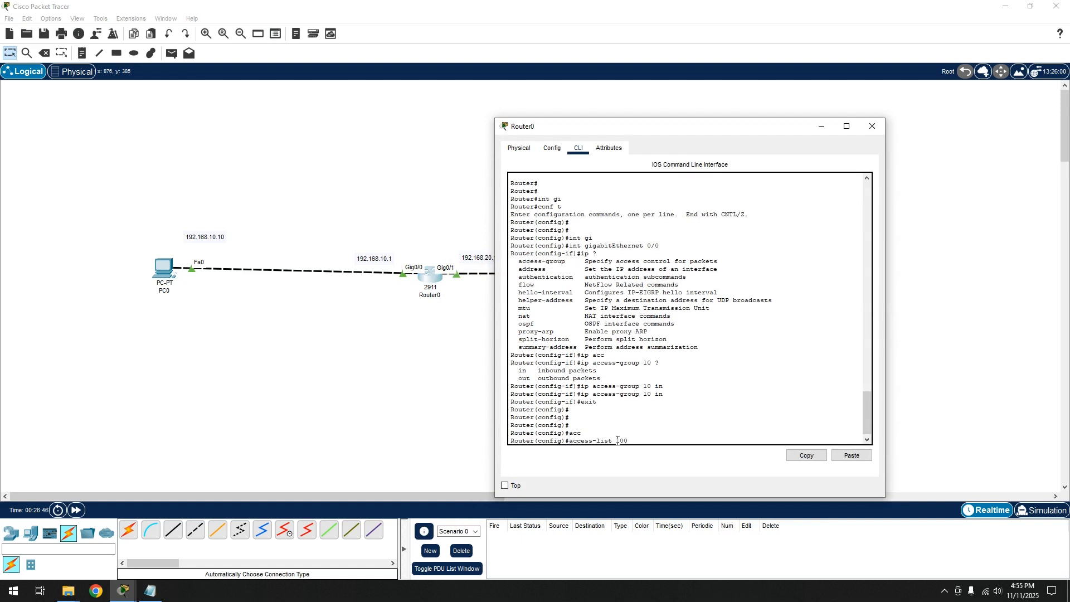
Switch to Notepad and replace the existing ACL notes with the line "1 - 99 => standard acl"
key("super")
key("super")
key("alt+Tab")
key("alt+Tab")
key("alt+Tab")
key("alt+Tab")
key("alt+Tab")
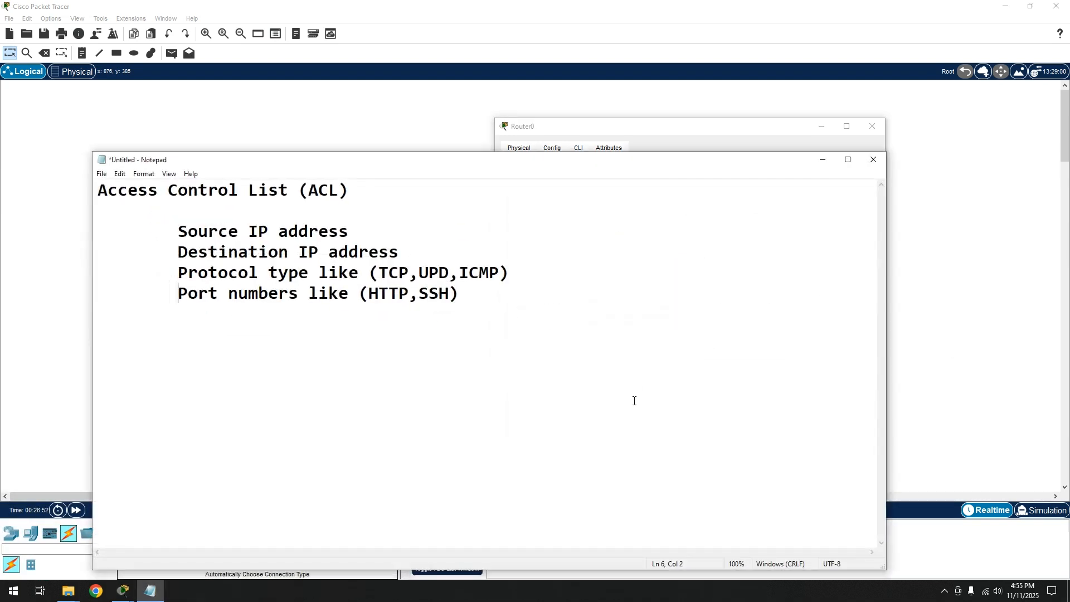
key("ctrl+a")
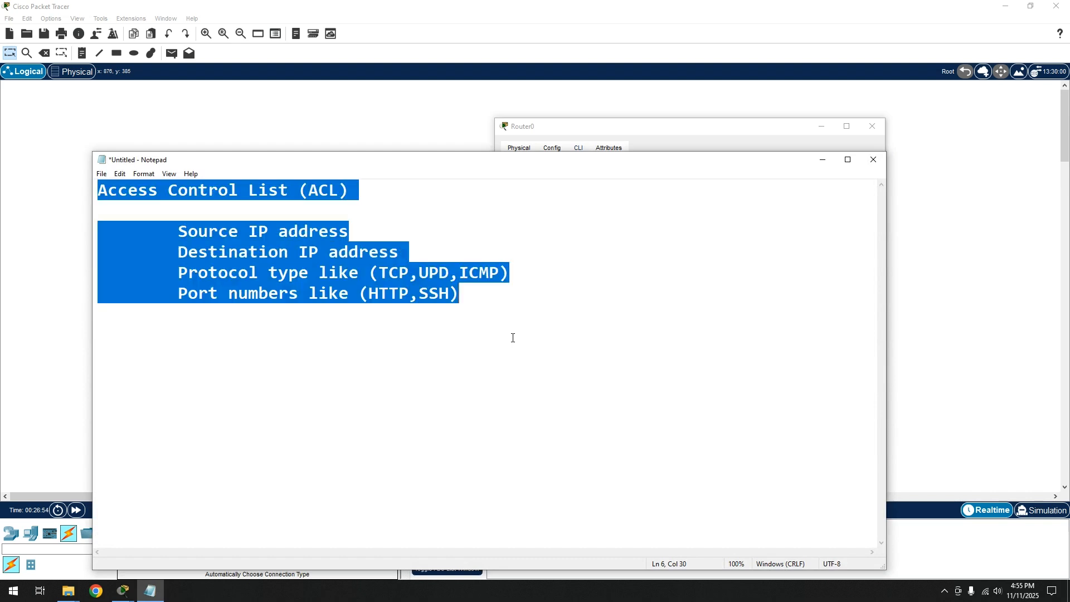
key("BackSpace")
type("1")
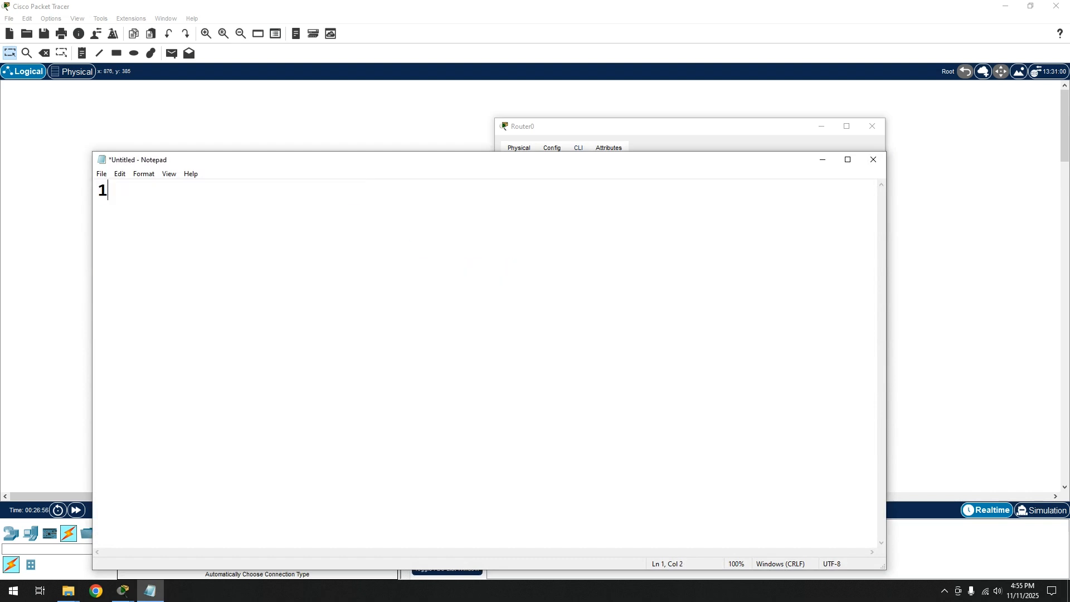
type(" - 99 => standard acl")
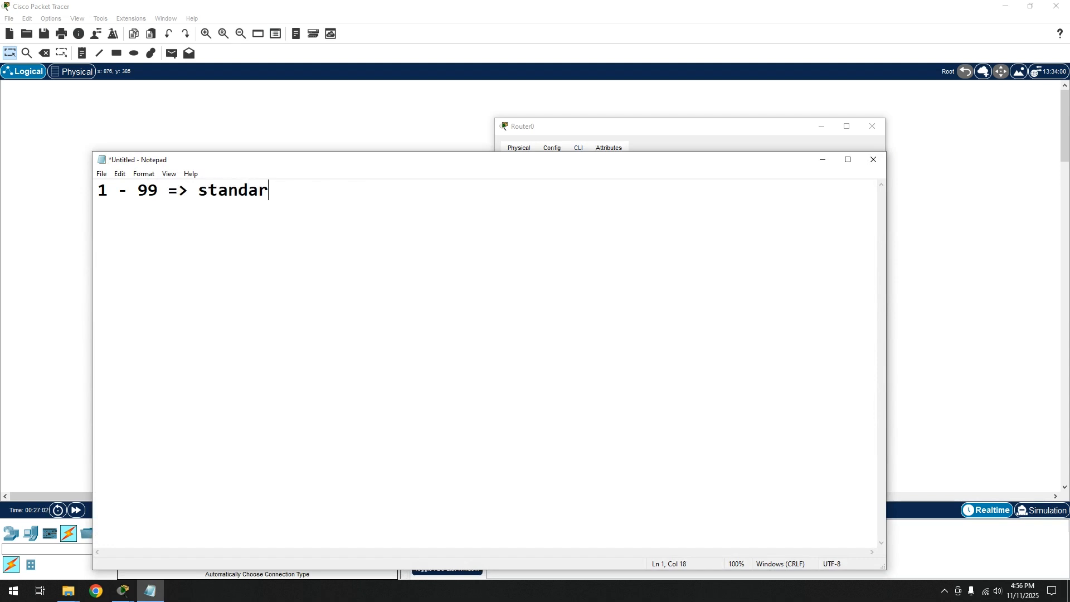
Add the note "100 to 199 extended acl" two lines below the standard ACL range
key("Return")
key("Return")
type("100 to ")
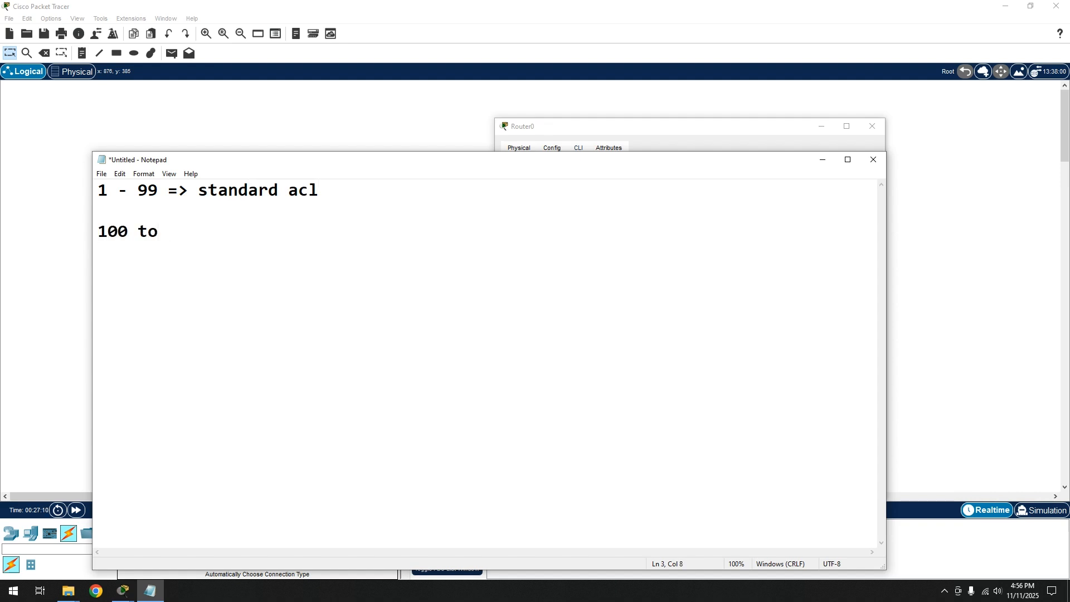
type("199 exte")
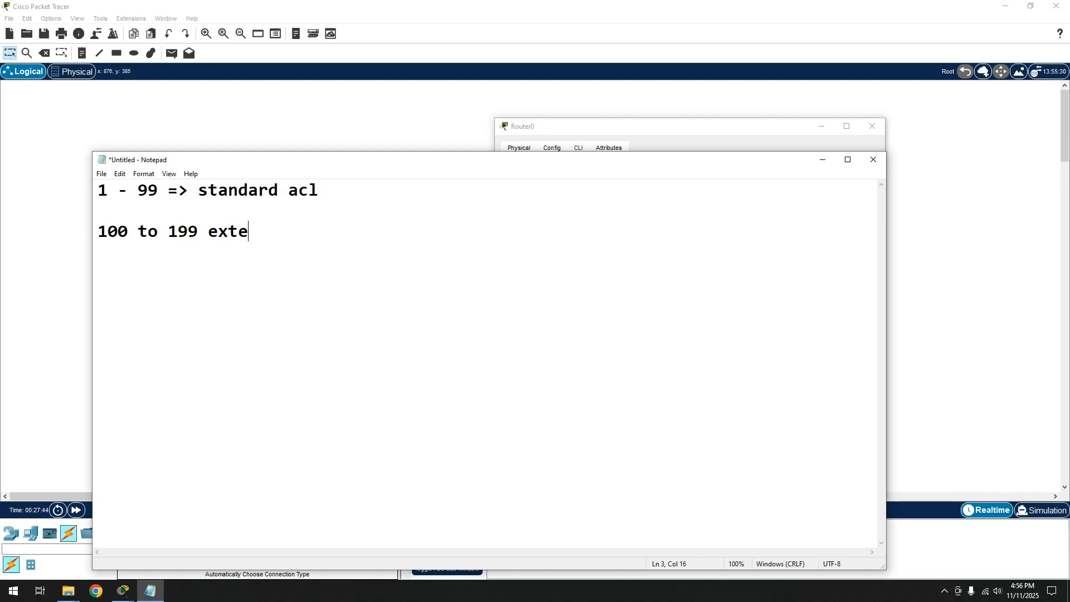
type("nded acl")
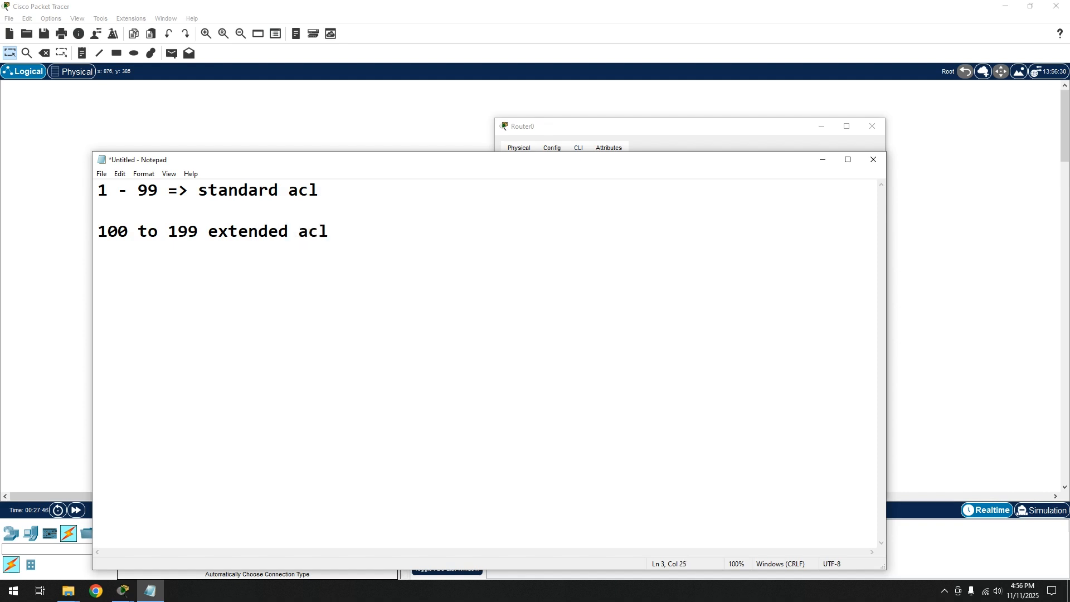
Erase all the notes and minimize Notepad to return to Router0's command line in Packet Tracer
key("ctrl+a")
key("BackSpace")
left_click(823, 161)
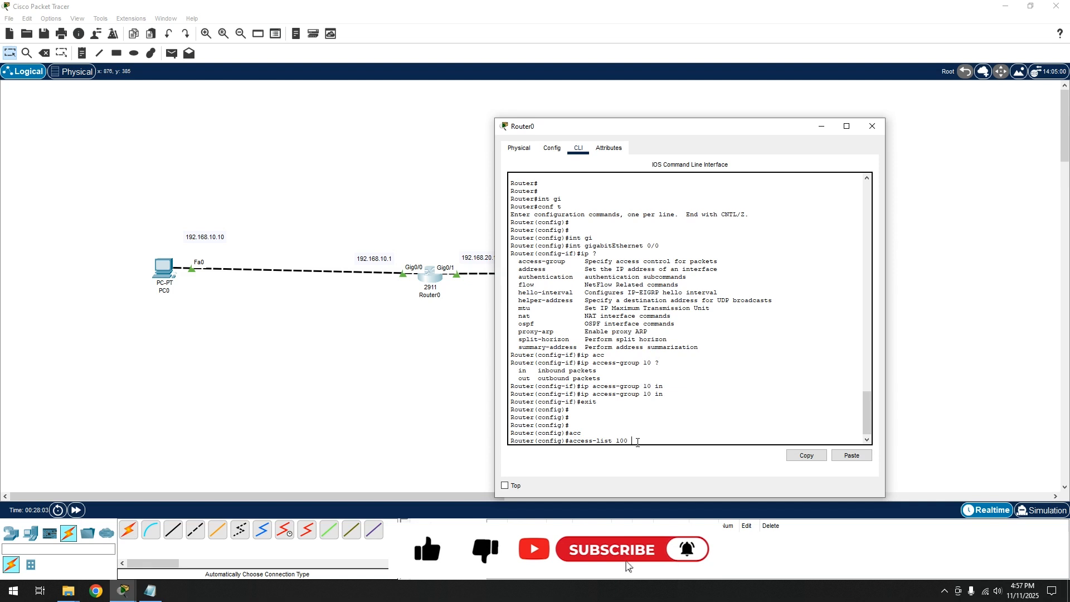
Extend the access-list 100 command with permit and tcp, consulting the inline help for the available actions and protocols
type("?")
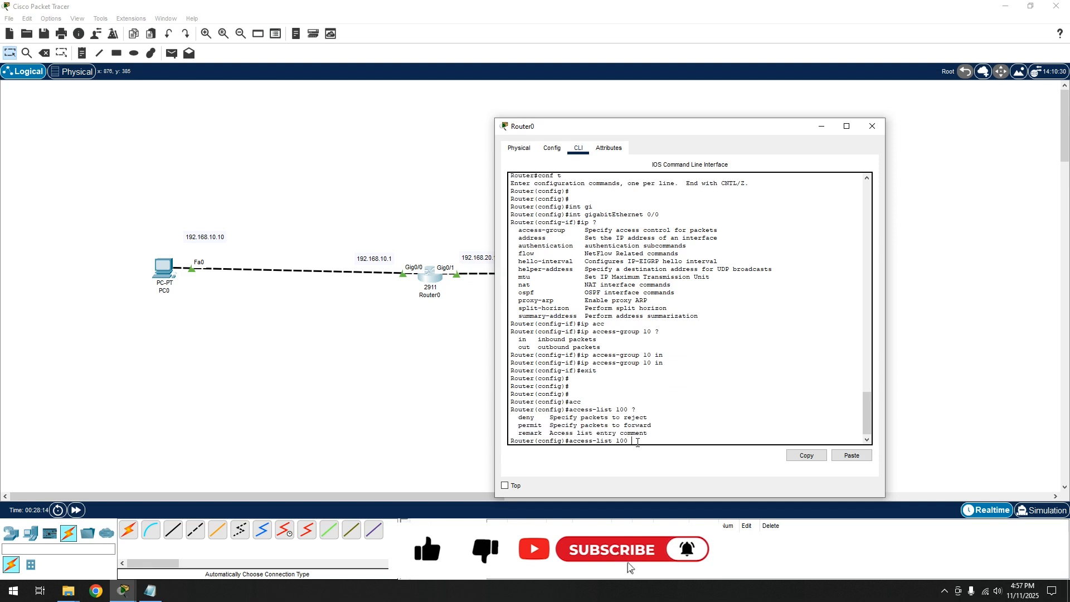
type("permit")
key("Tab")
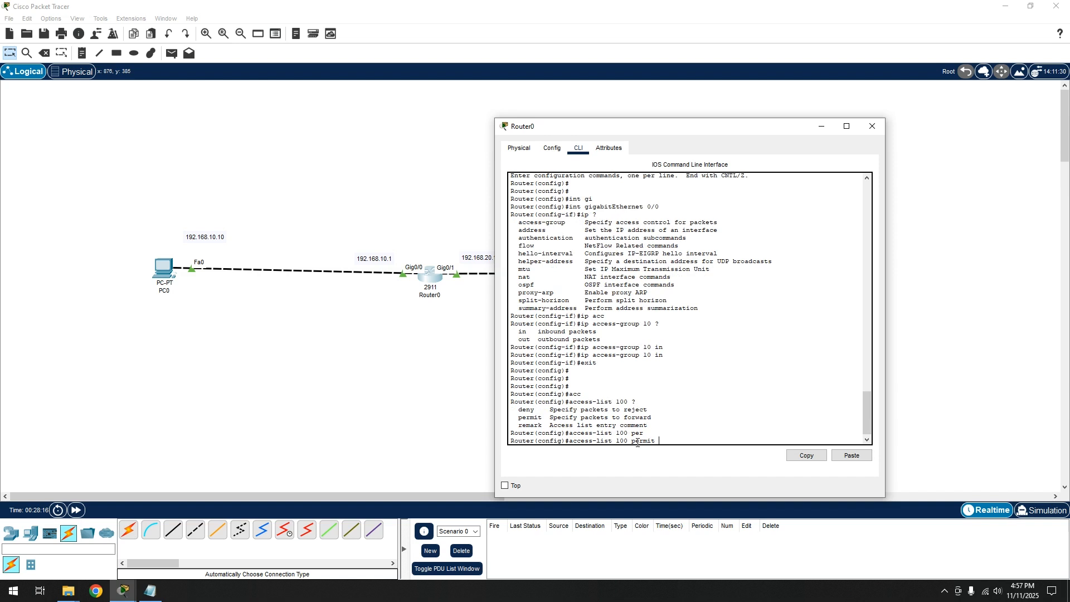
type("?")
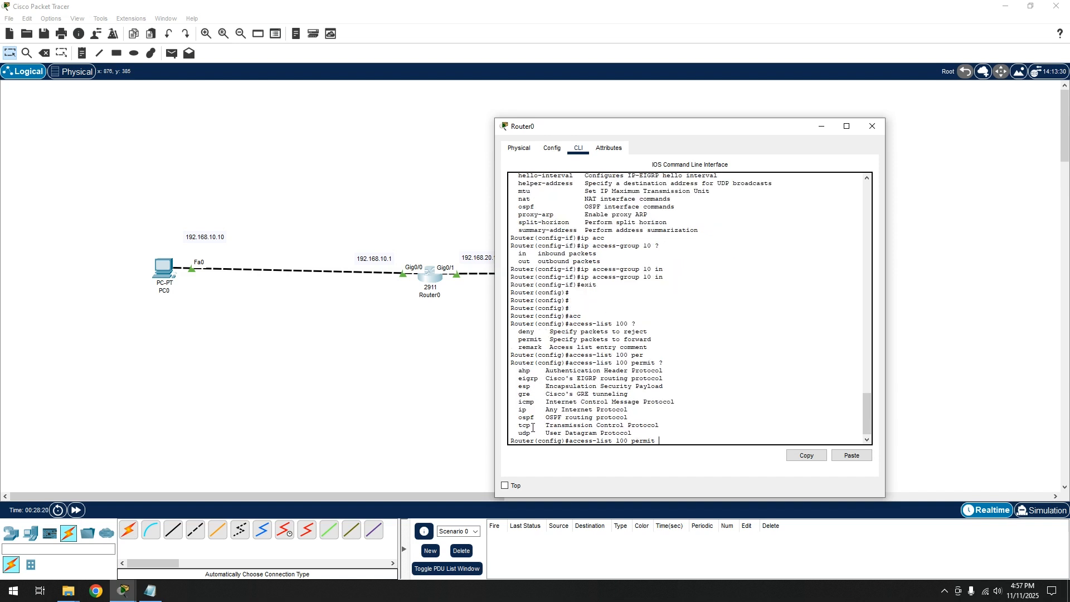
left_click_drag(529, 426, 513, 432)
left_click(684, 439)
type("cp")
key("Tab")
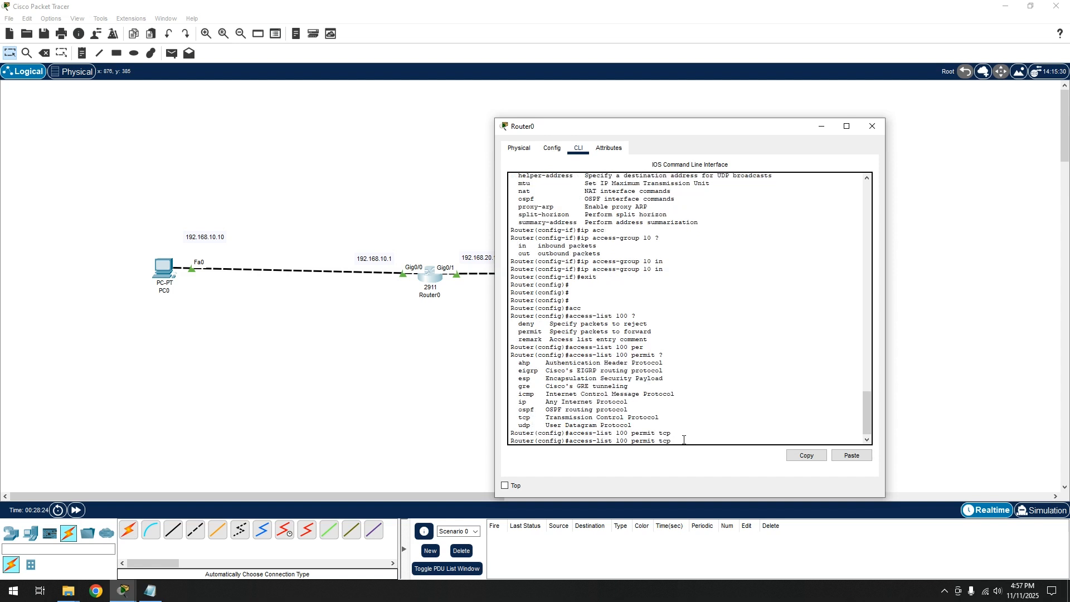
Set the permit entry's source to 192.168.10.0 with wildcard 0.0.0.255 and list the options that can follow
type("192.168.10.")
type("0 ?")
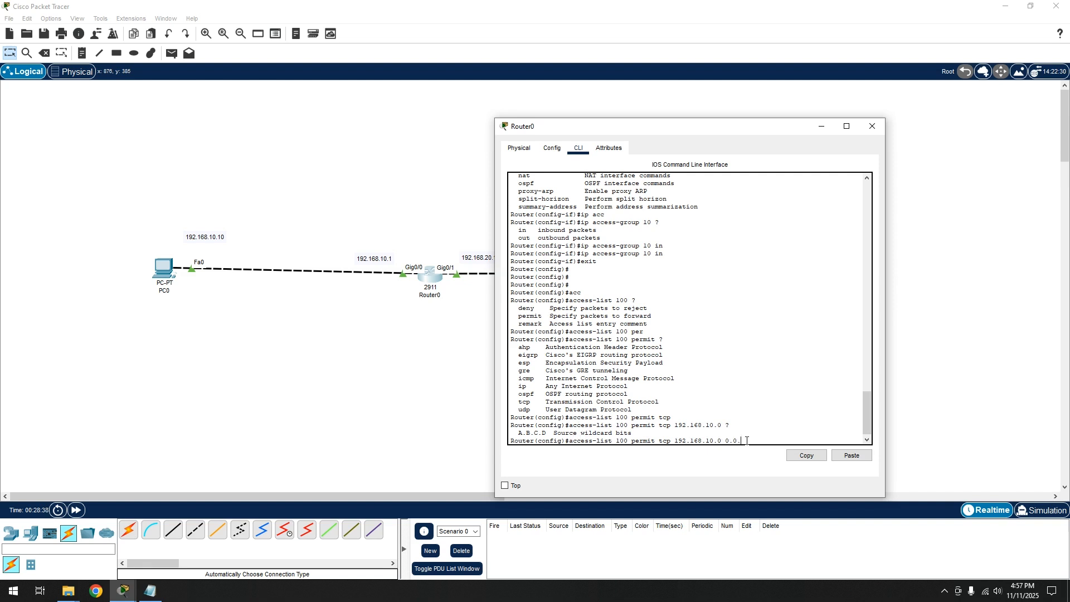
type("255 ?")
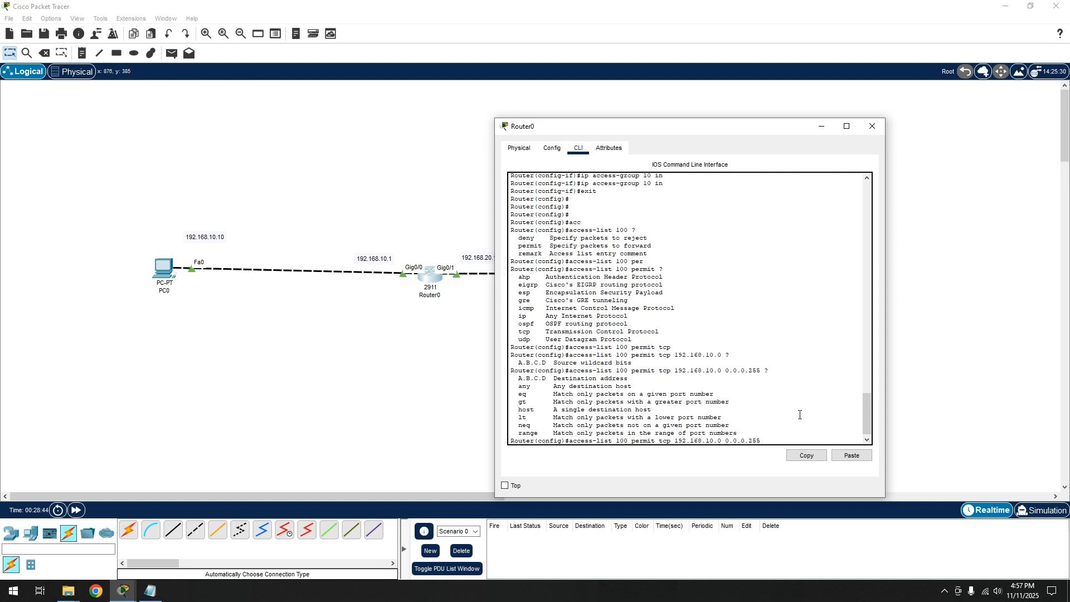
Set the permit entry's destination to 192.168.20.0 with wildcard 0.0.0.255, and widen and reposition the Router0 window
left_click_drag(518, 378, 639, 387)
left_click(786, 441)
type("192.168.20.0 0.0")
type(".0.255")
left_click_drag(888, 407, 1008, 406)
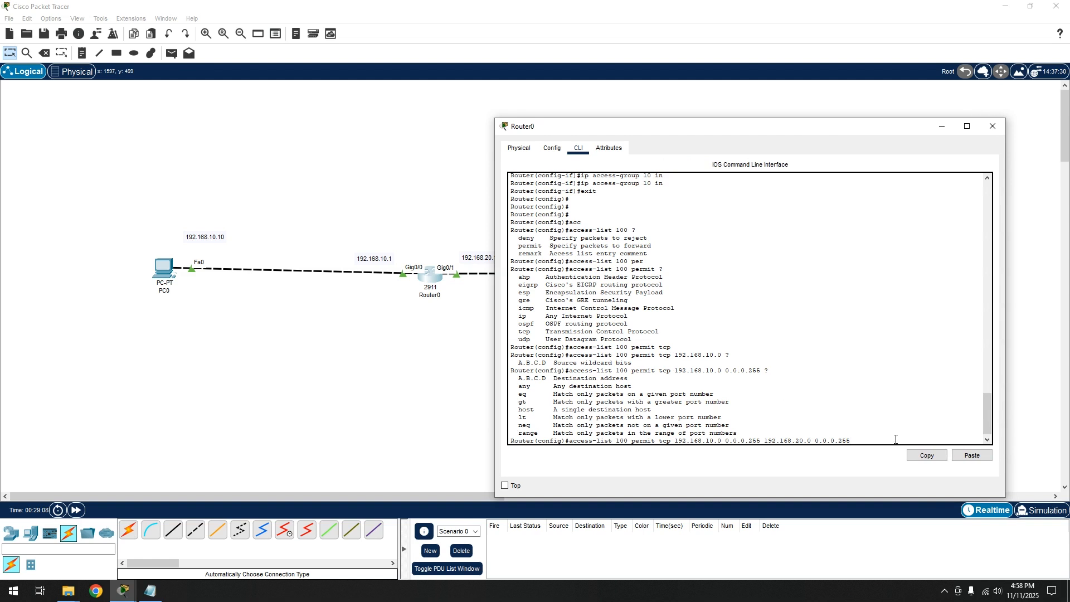
left_click_drag(1006, 421, 1037, 422)
left_click_drag(828, 132, 779, 123)
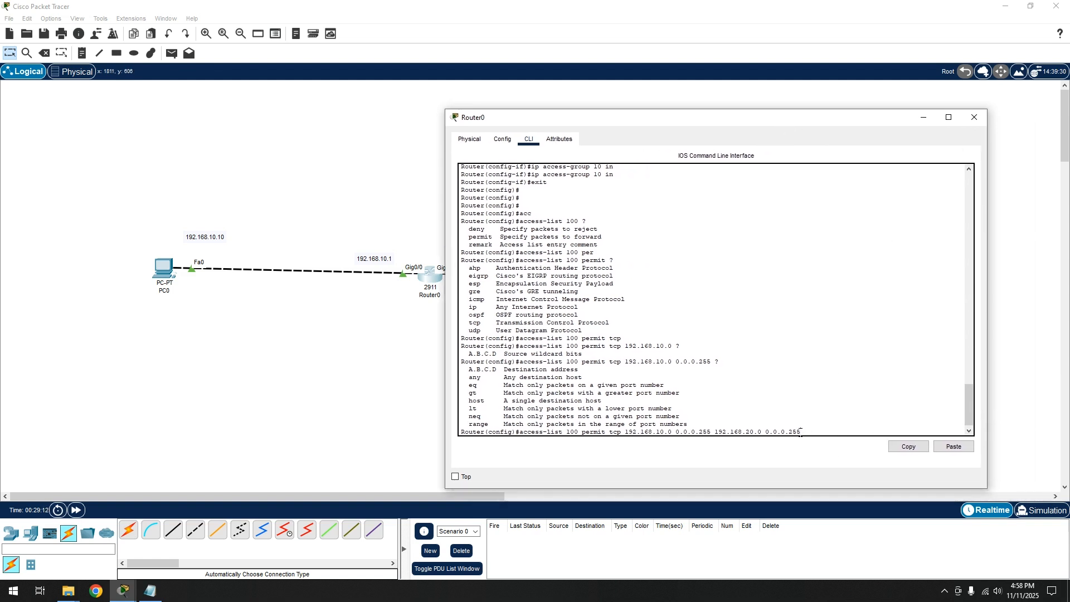
left_click_drag(803, 433, 629, 431)
left_click(813, 431)
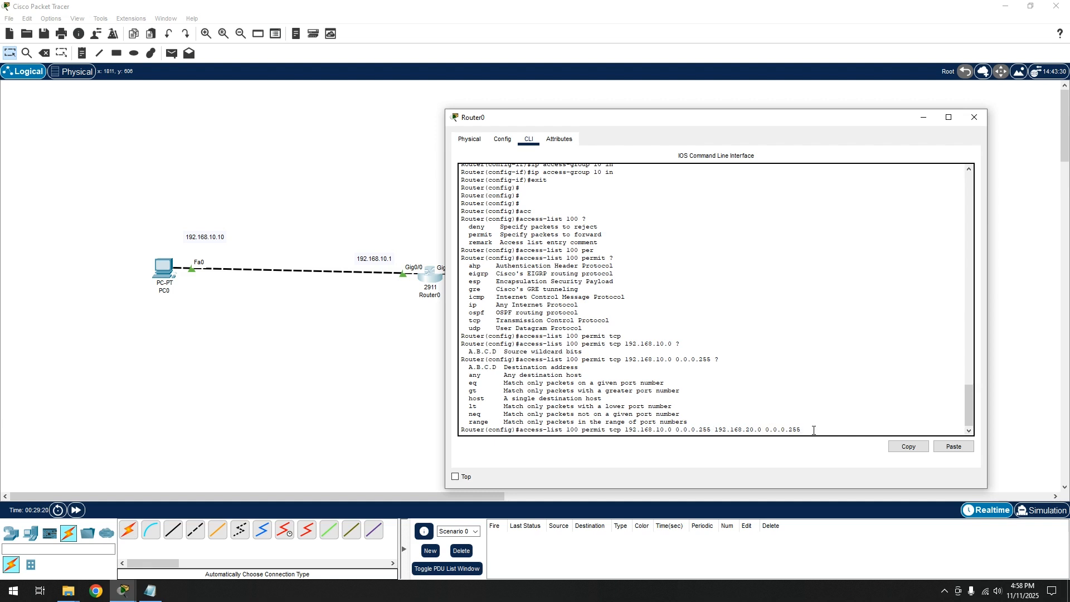
Add the eq operator after the destination wildcard and list the port choices it accepts
type("?")
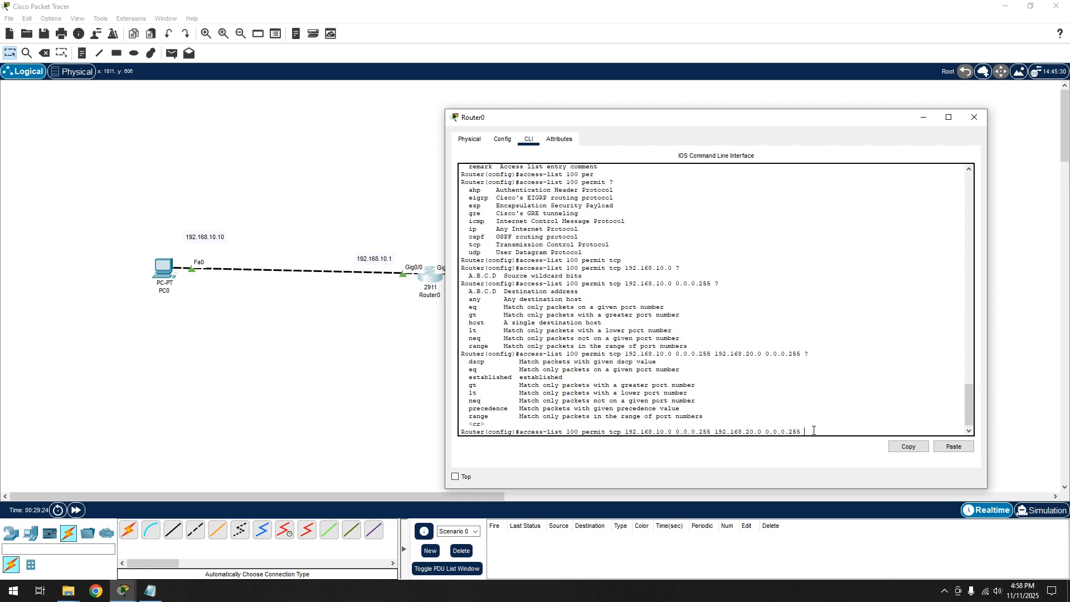
type(" eq")
key("Tab")
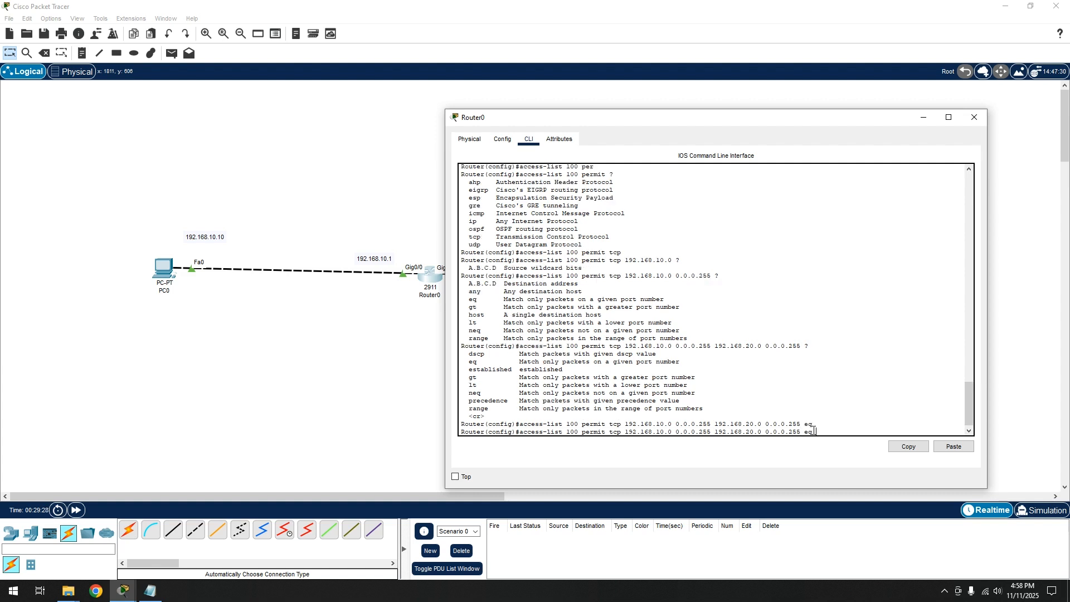
type("?")
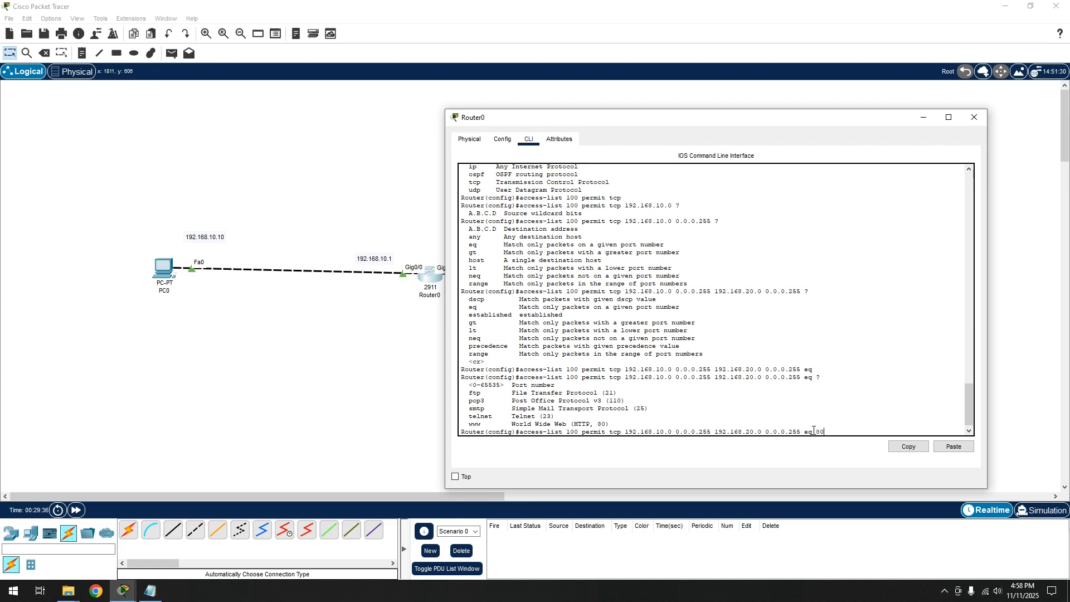
Set the matched destination port to 80 and submit the access-list 100 permit tcp entry
double_click(475, 425)
left_click(834, 432)
key("BackSpace")
key("BackSpace")
type("ww")
key("BackSpace")
key("BackSpace")
type("http")
key("BackSpace")
key("BackSpace")
key("BackSpace")
key("BackSpace")
key("Return")
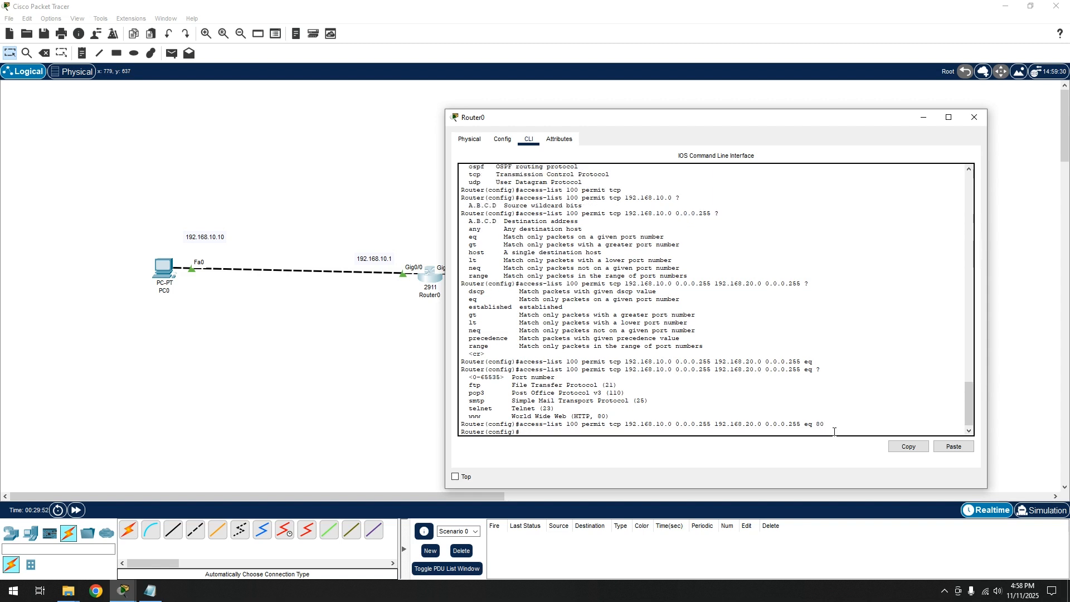
Begin a second access-list 100 entry with deny ip
type("acc")
key("Tab")
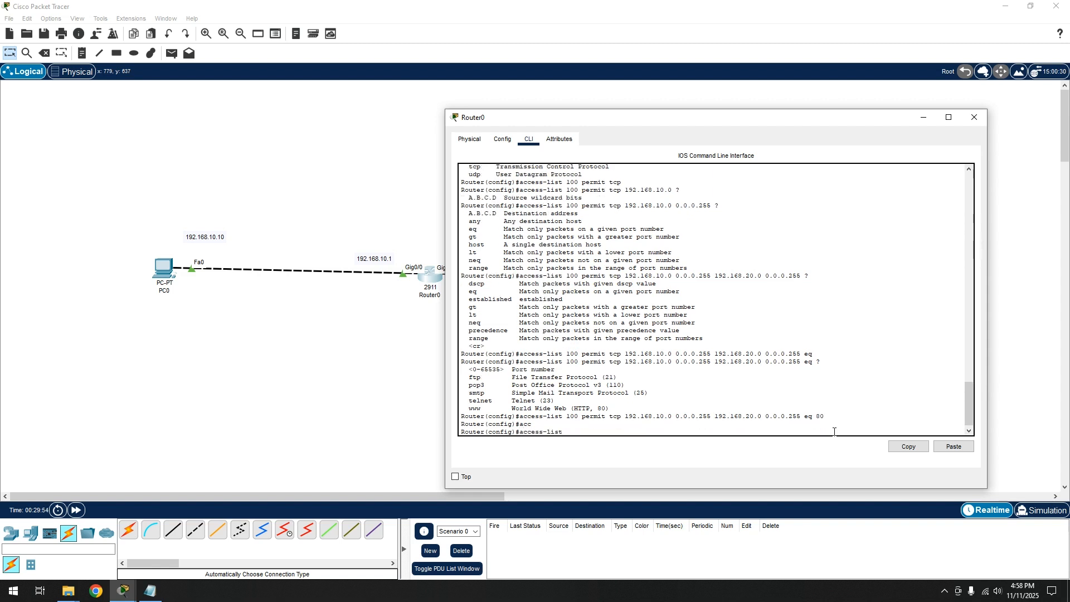
type("100 edn")
key("Tab")
key("BackSpace")
key("BackSpace")
key("BackSpace")
type("den")
key("Tab")
type("ip")
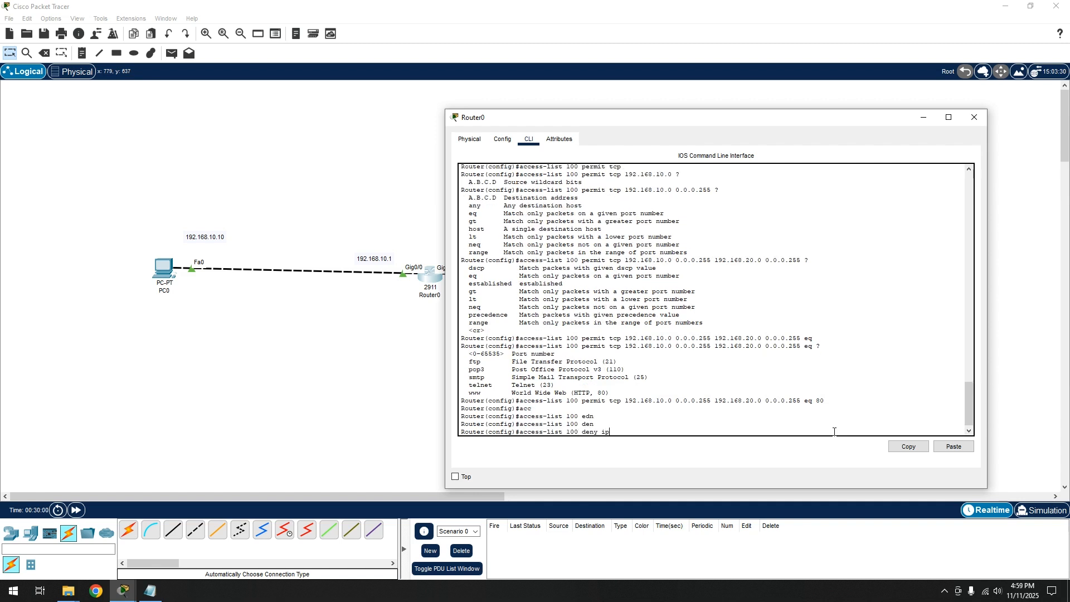
Complete the deny ip entry with any source and any destination, checking the inline help, and submit it
key("Tab")
type("?")
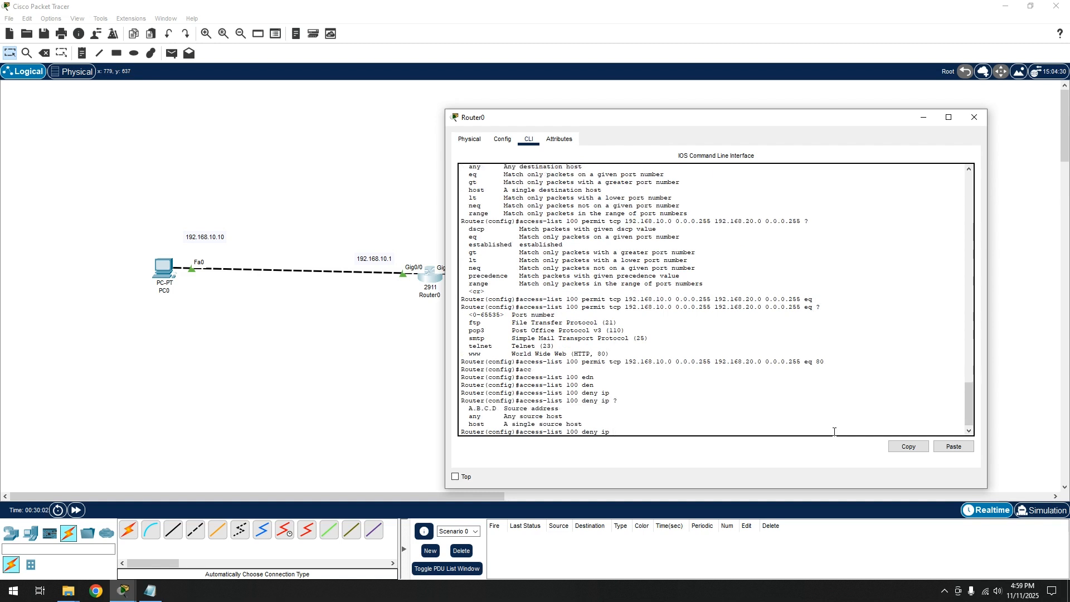
type("an")
key("Tab")
type("?a")
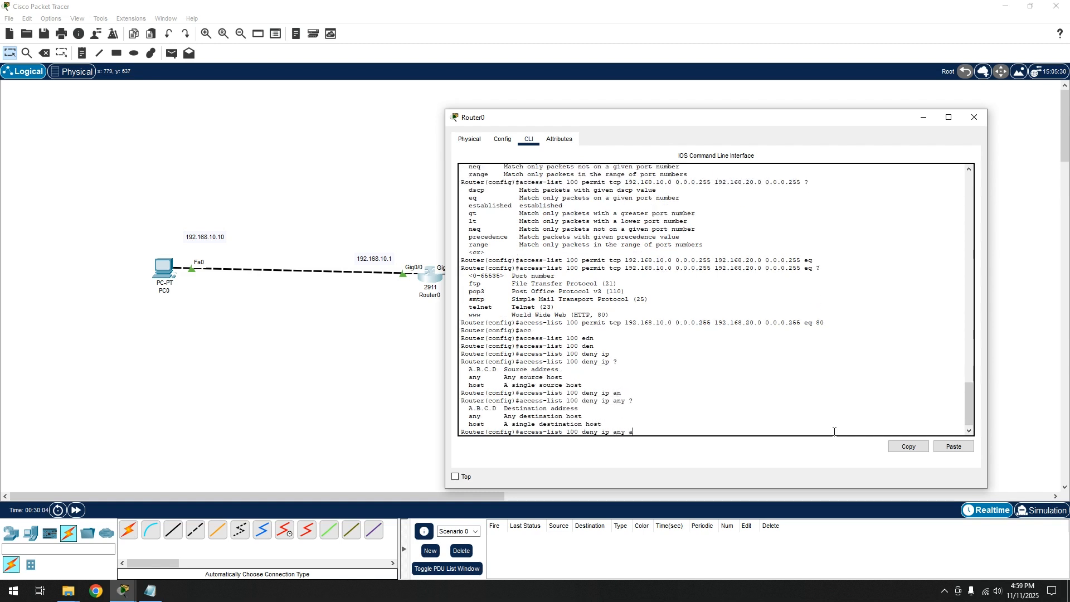
type("n")
key("Tab")
key("Return")
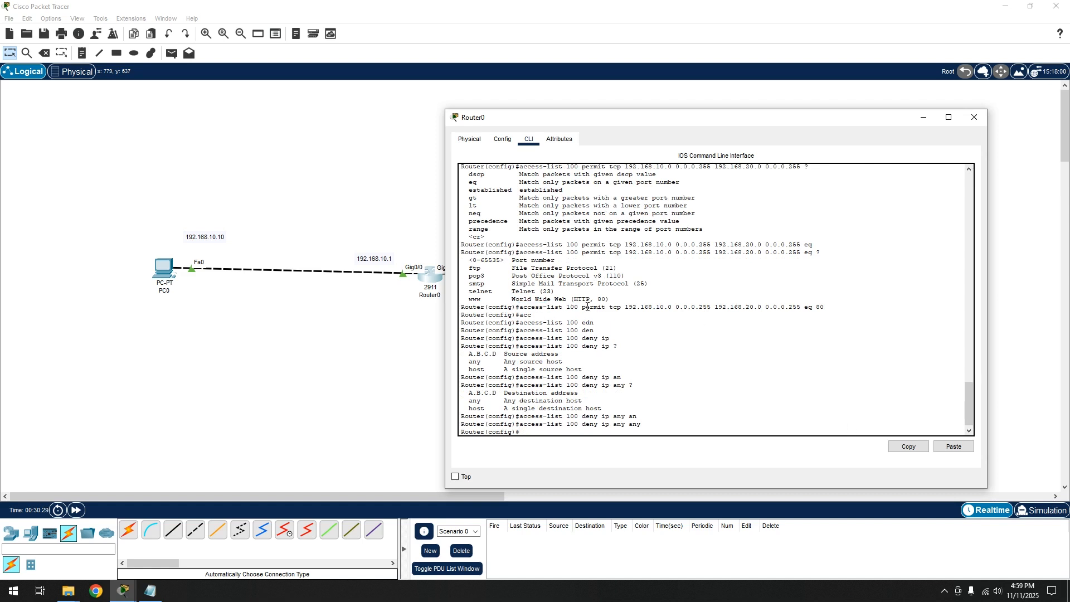
Review the source network, port and deny parts of the two submitted access-list 100 entries
left_click_drag(629, 306, 690, 312)
left_click(633, 310)
left_click_drag(625, 305, 714, 304)
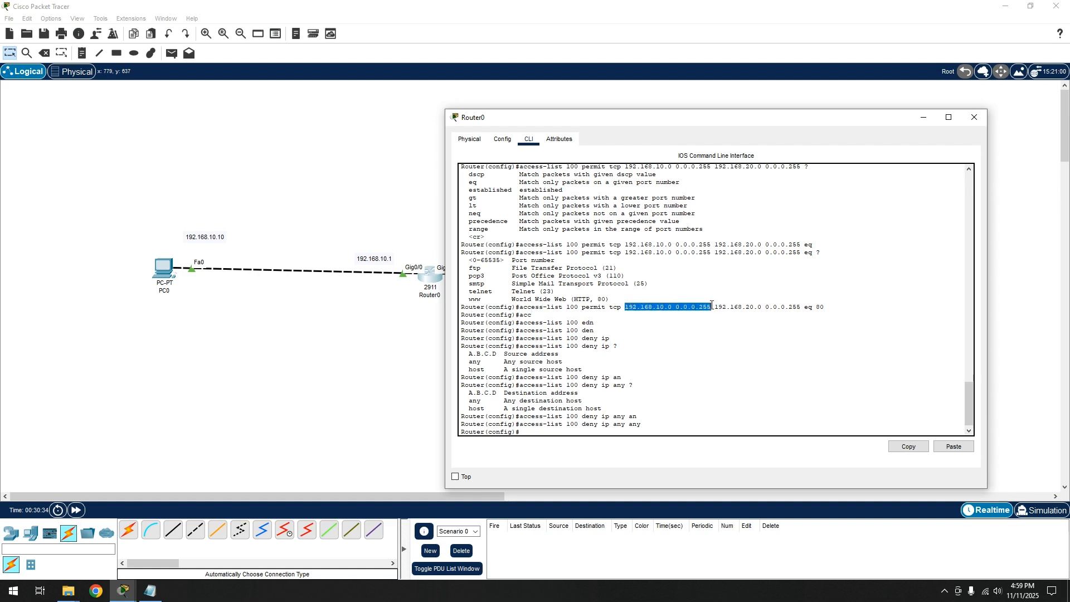
left_click(661, 306)
left_click_drag(816, 308, 825, 308)
left_click(758, 319)
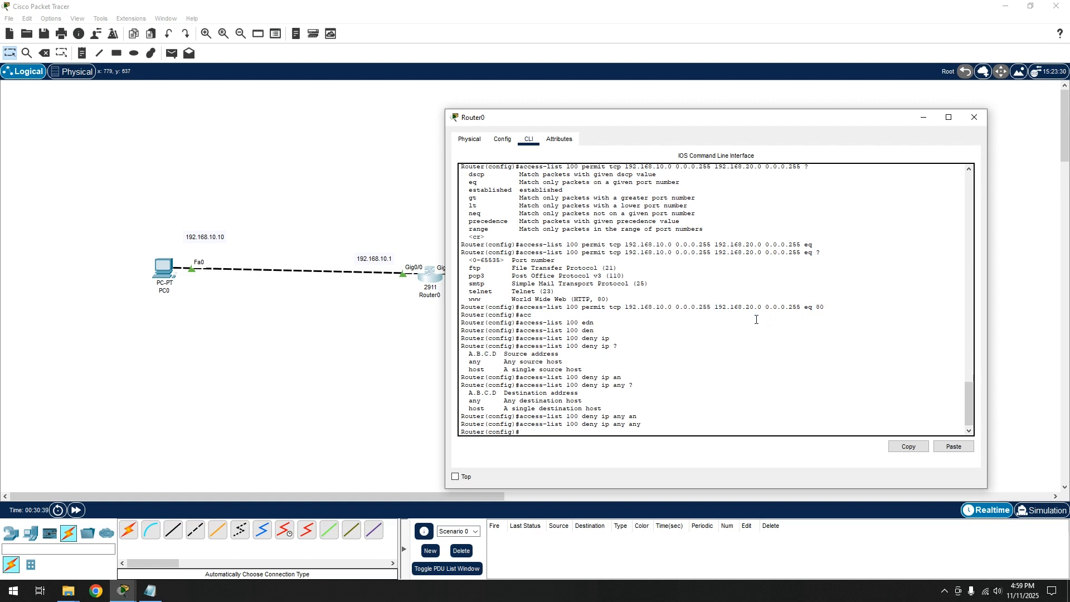
left_click_drag(579, 423, 643, 425)
left_click(626, 431)
Enter interface configuration mode for gigabitEthernet 0/1, moving the Router0 window aside to check the port labels
type("int")
key("Tab")
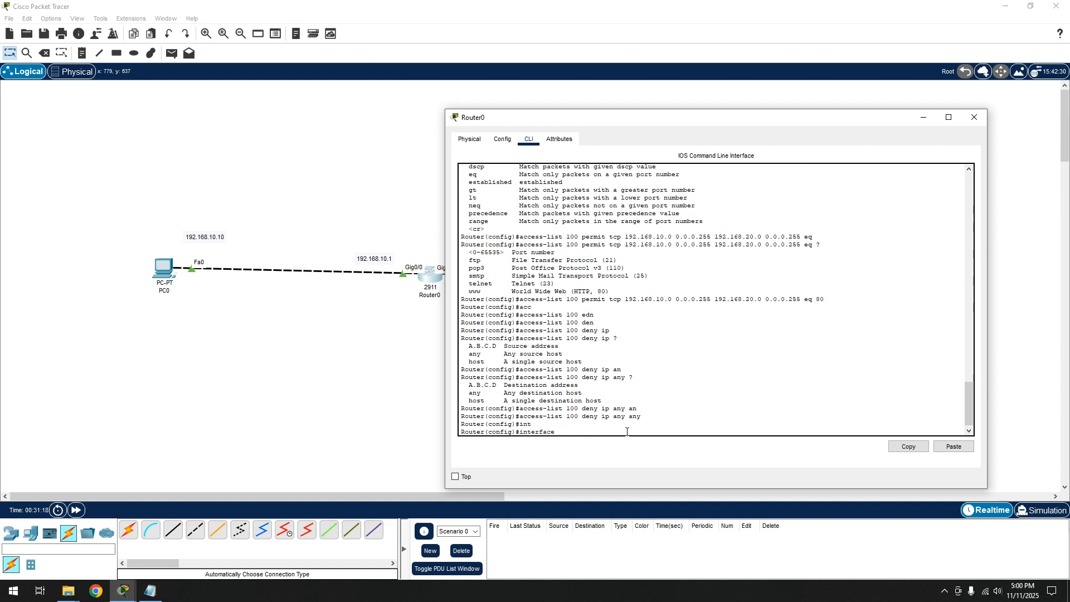
type("gi")
key("Tab")
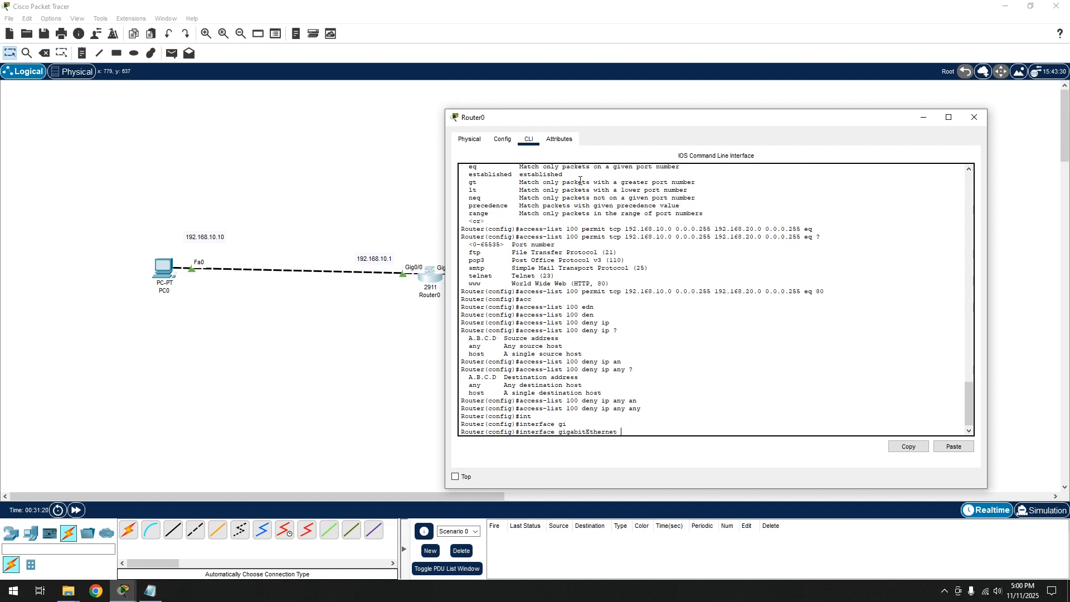
left_click_drag(571, 118, 633, 108)
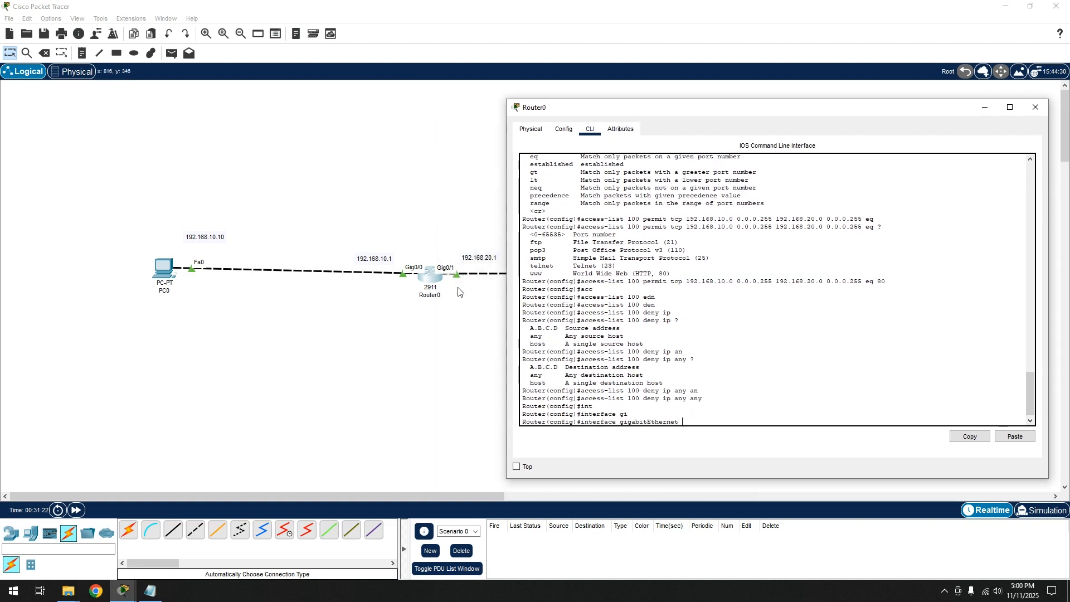
type("0/")
key("Tab")
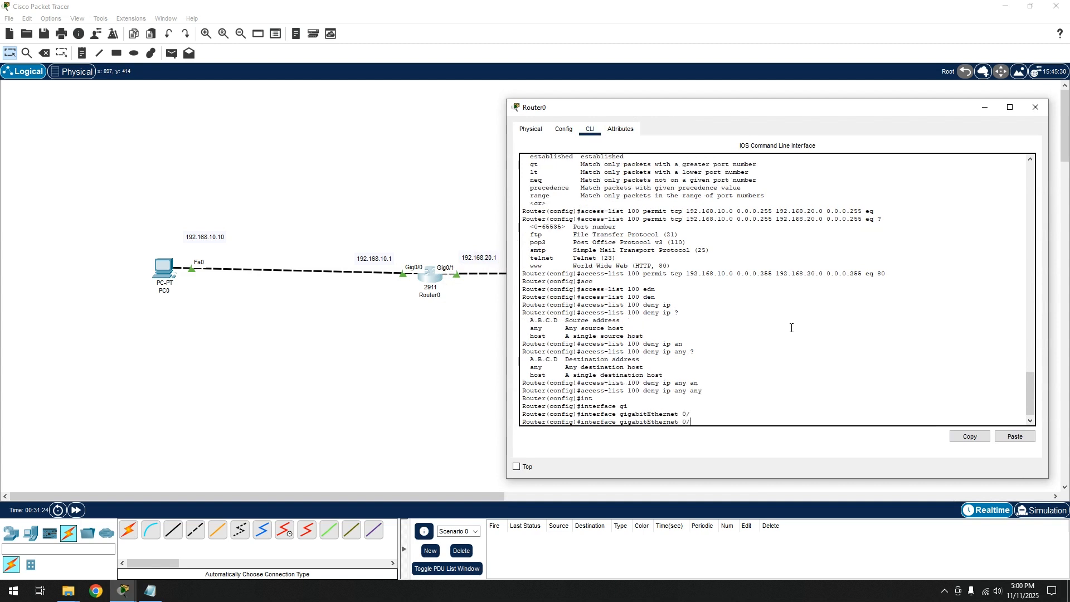
type("1")
key("Return")
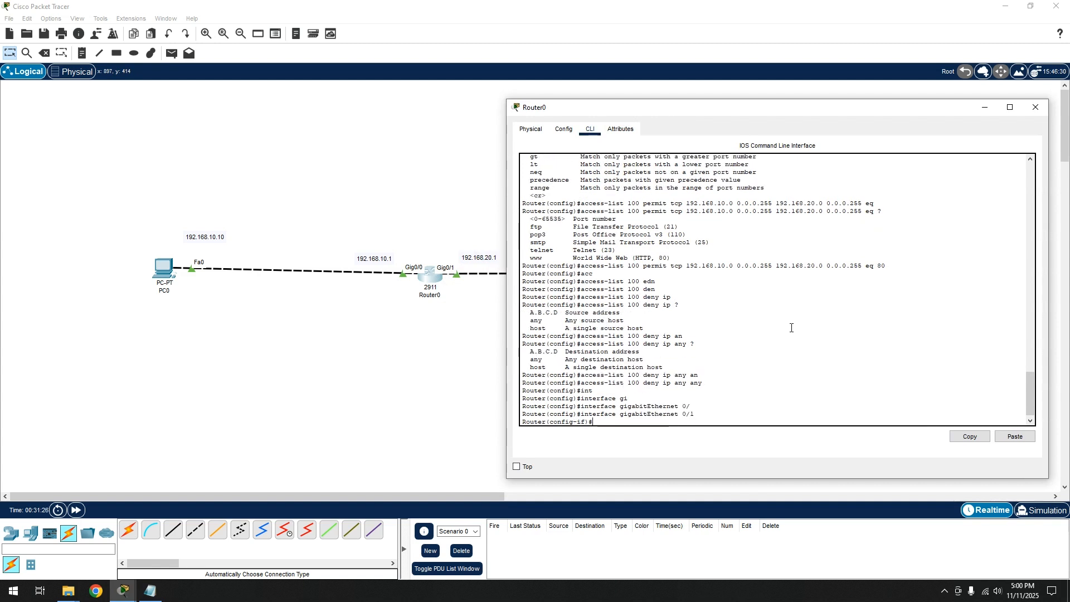
Apply access list 100 outbound on the interface with ip access-group 100 out
type("ip acc")
key("Tab")
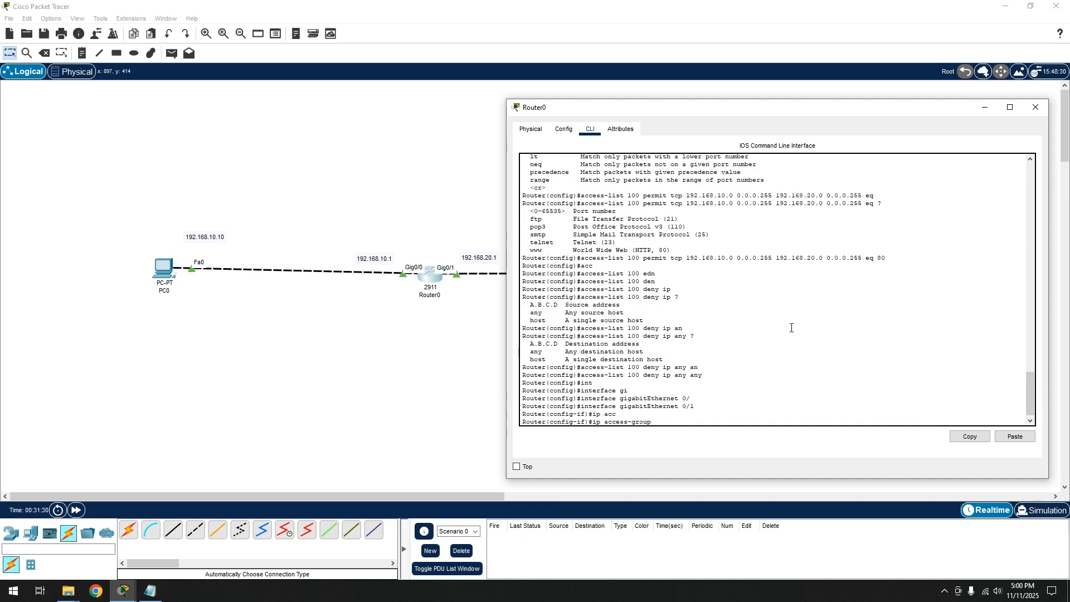
type("100 out")
key("Tab")
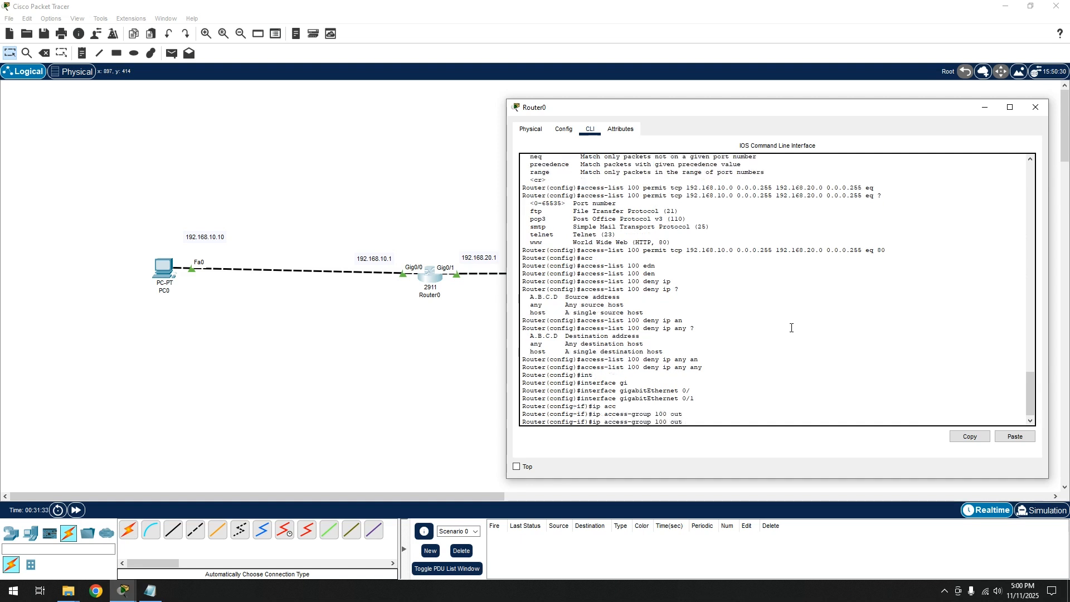
key("Return")
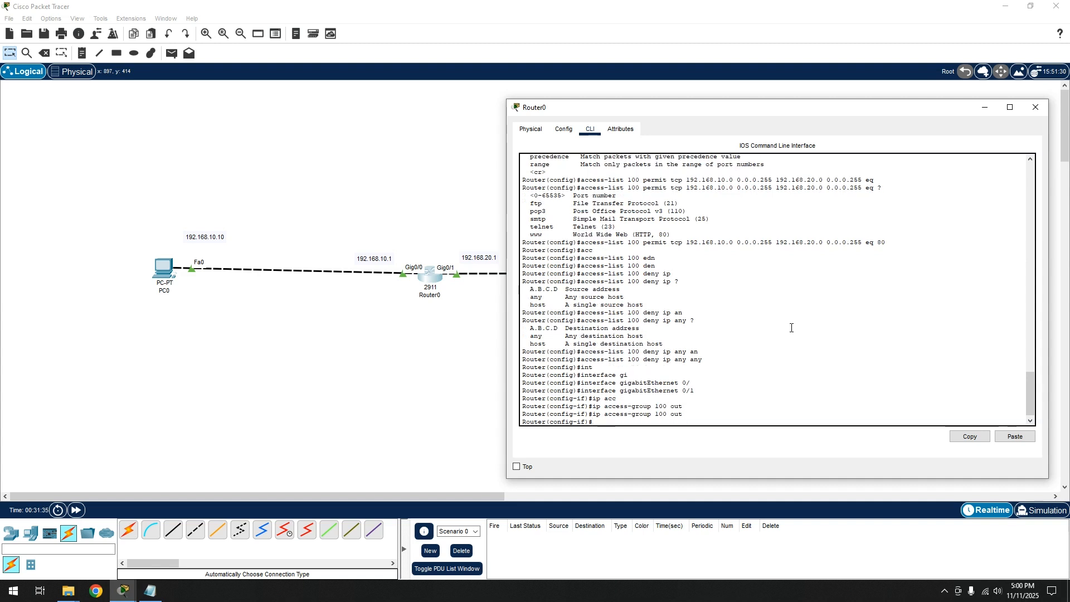
Exit interface configuration and end the configuration session to return to privileged EXEC mode
type("exit")
key("Return")
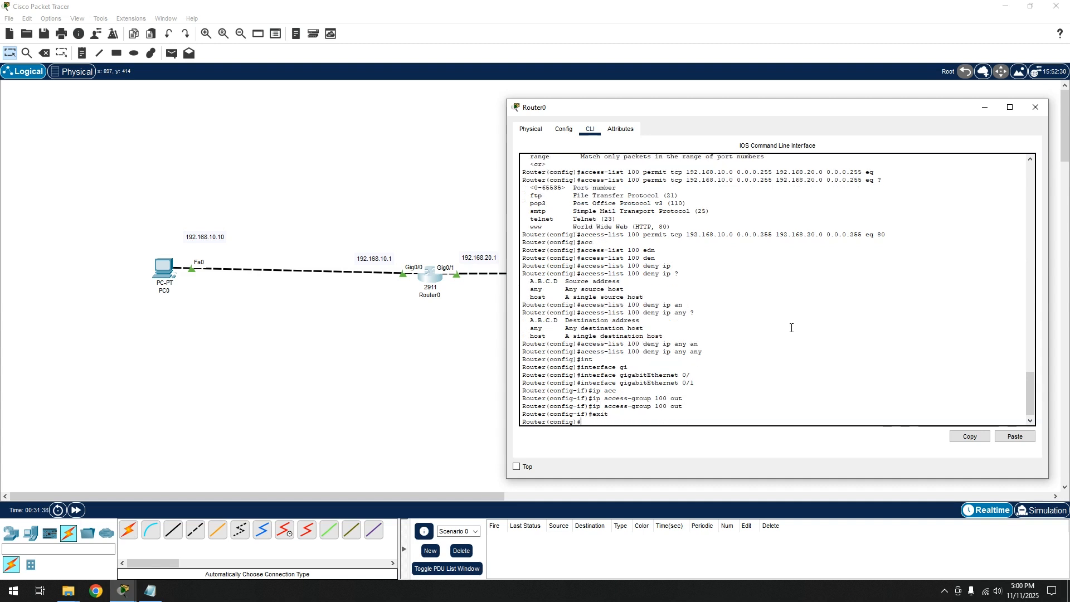
type("end")
key("Return")
key("Return")
key("Return")
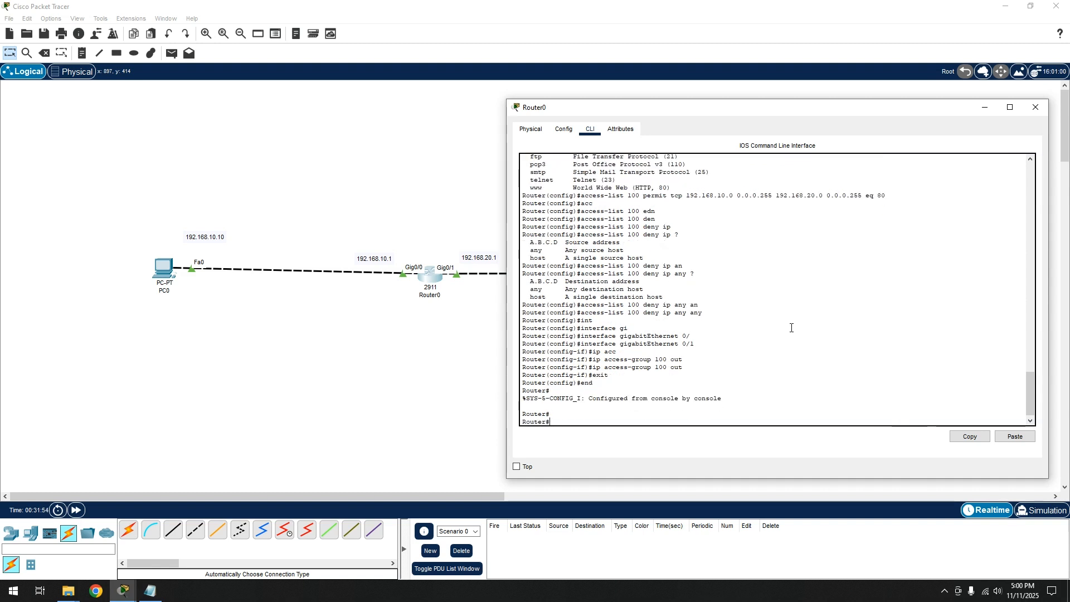
Display the router's access lists with show access-lists and examine the standard and extended entries
type("sho")
key("Tab")
type("ac")
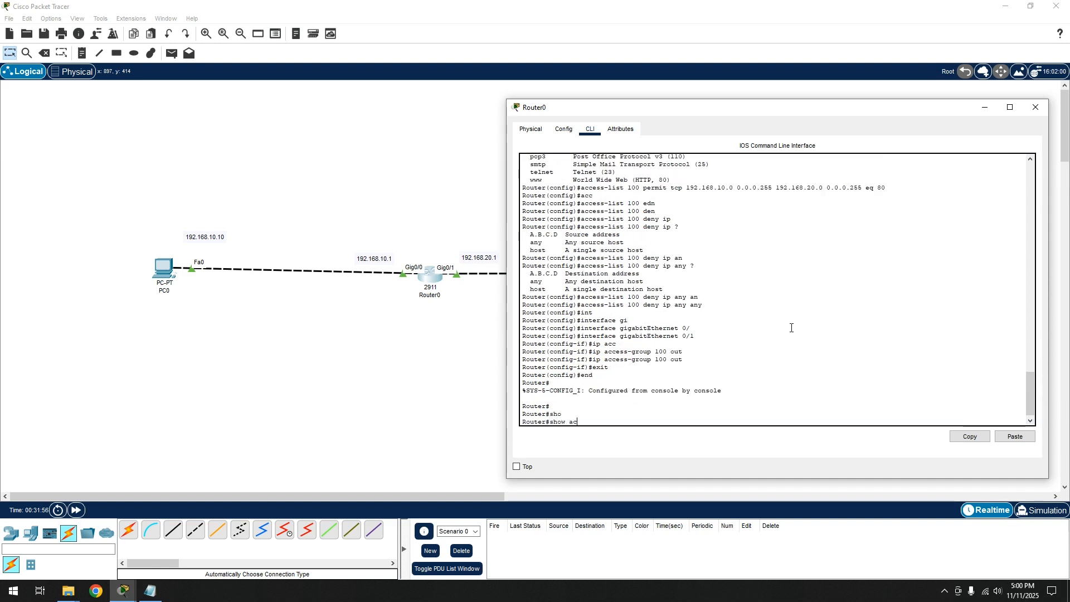
key("Tab")
key("Return")
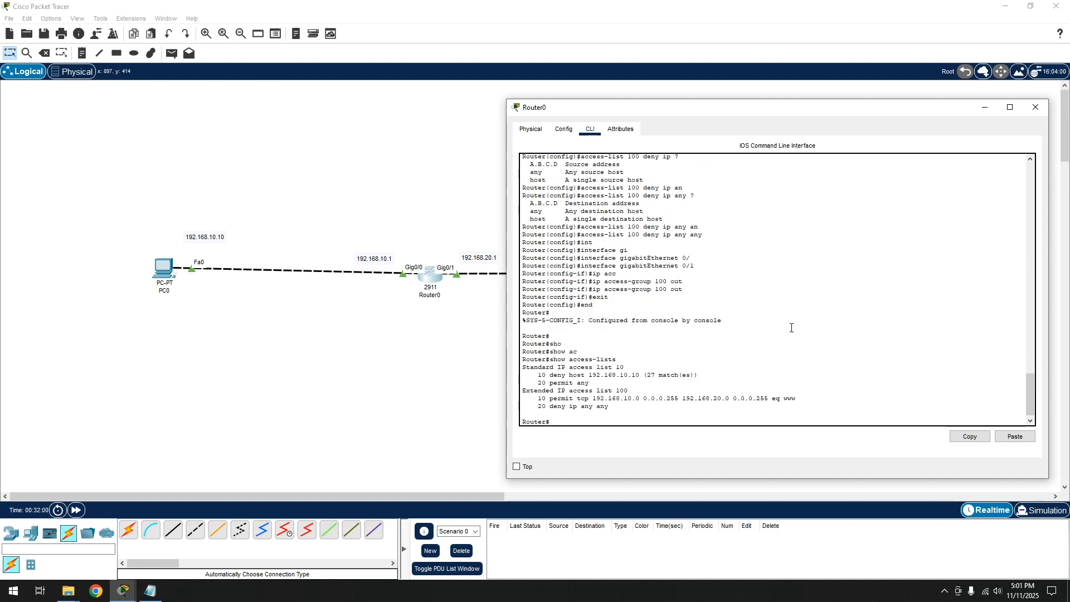
left_click_drag(529, 413, 620, 367)
left_click(622, 386)
left_click(619, 367)
left_click_drag(534, 377, 649, 390)
left_click_drag(533, 396, 624, 386)
left_click(636, 390)
left_click(663, 418)
Display only the access-group lines of the running configuration with show running-config | include access-group
key("Return")
key("Return")
type("sho")
key("Tab")
type("ru")
key("Tab")
type("|")
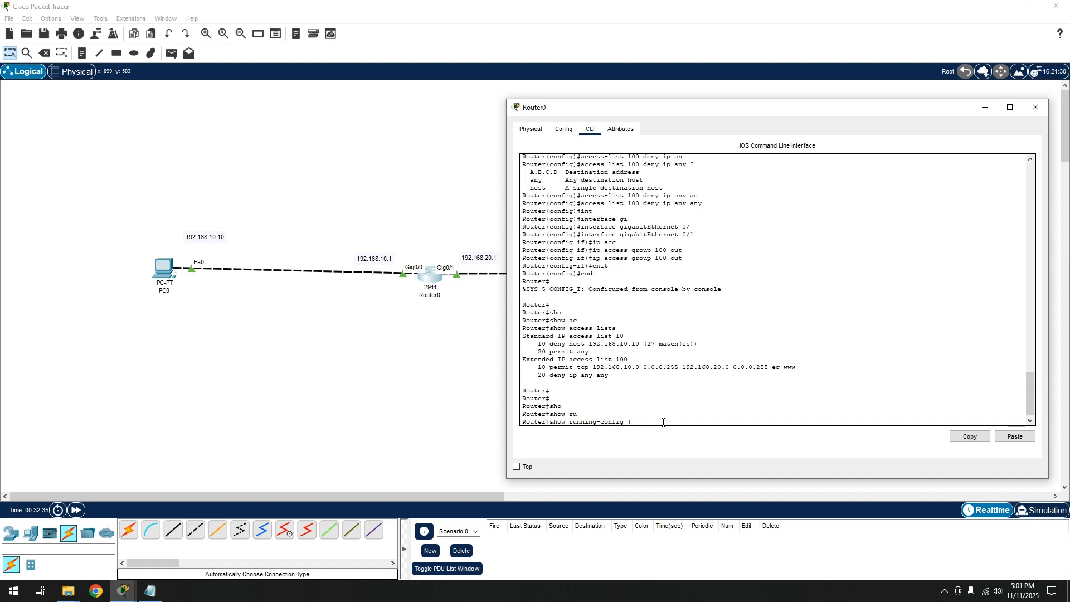
type(" incl")
key("Tab")
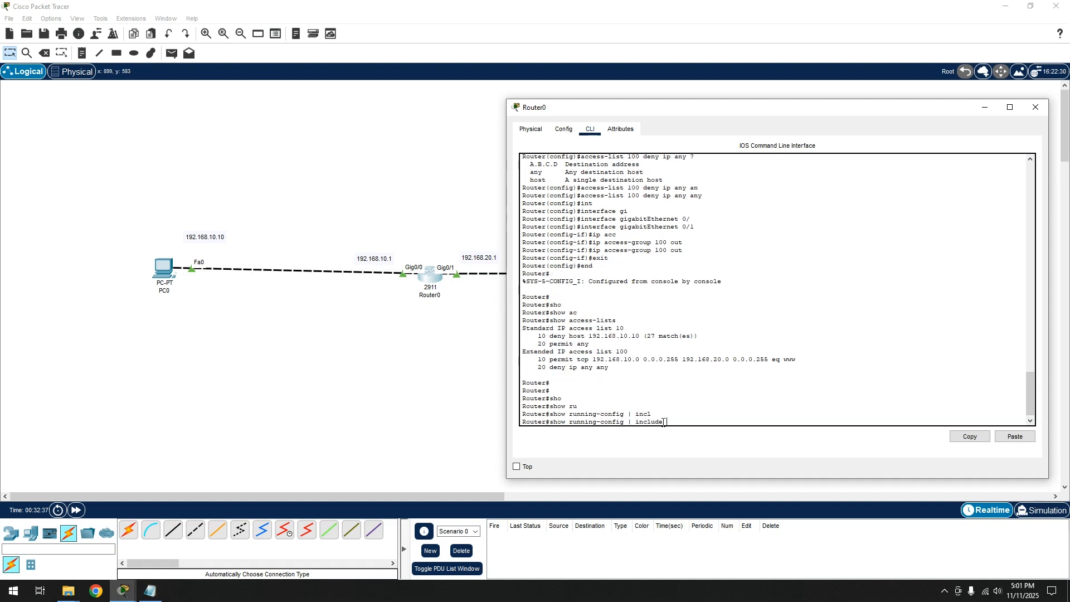
type("acc")
key("Tab")
type("es")
key("Tab")
key("Tab")
key("Tab")
key("Tab")
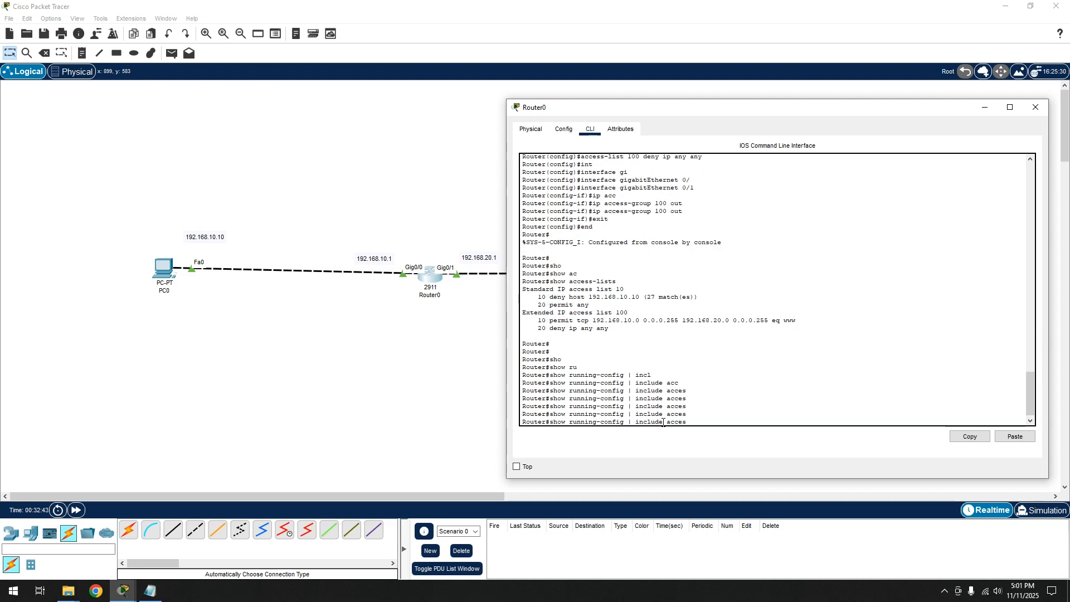
type("s")
type("-grou")
key("Tab")
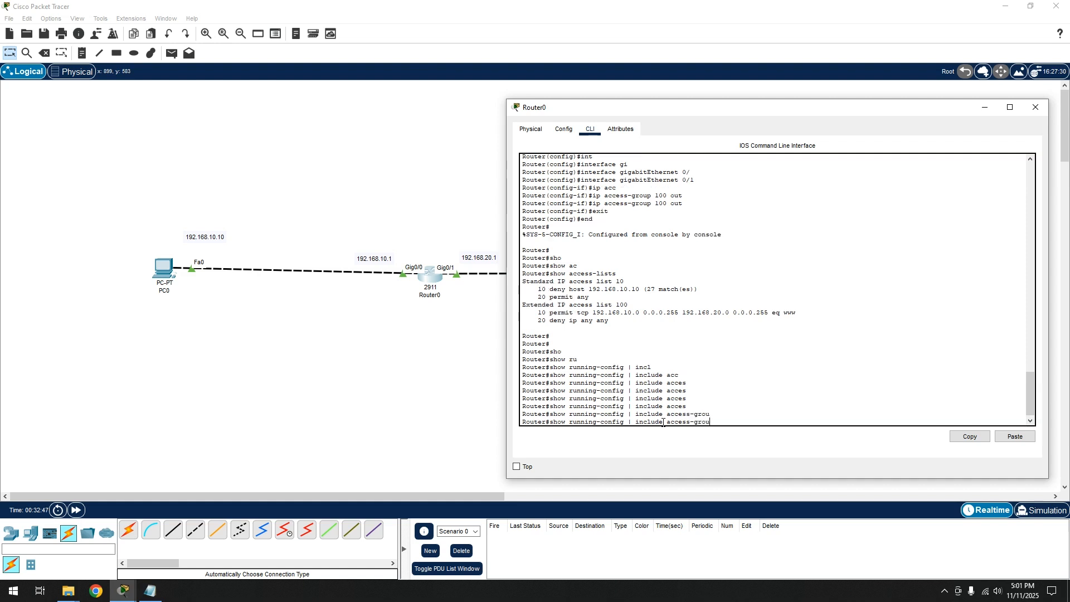
key("Return")
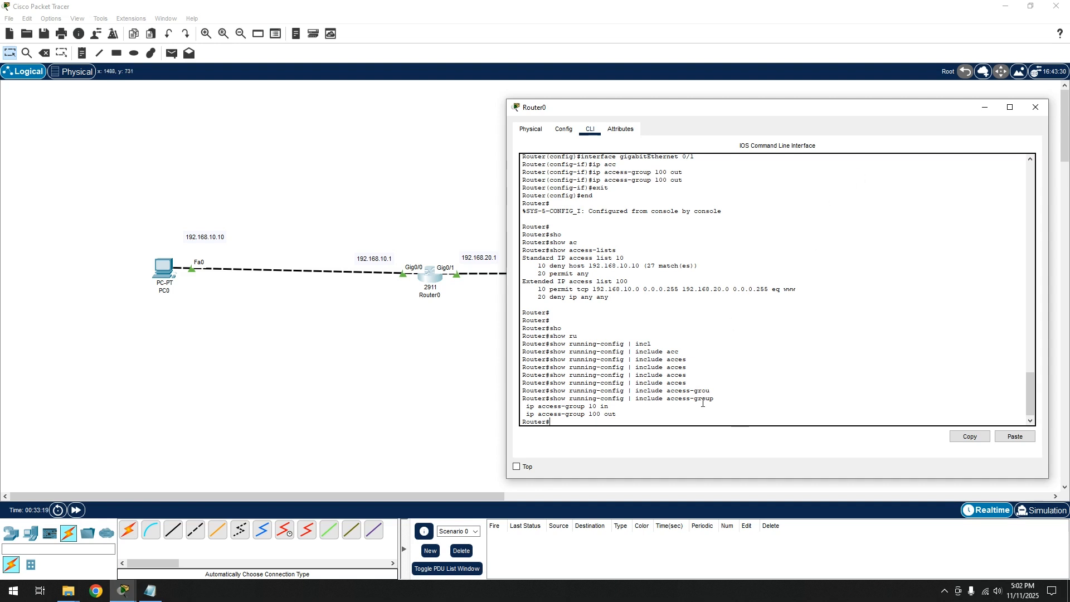
Enter global configuration mode and remove standard access list 10 with no access-list 10
type("conf t")
key("Return")
key("Return")
key("Return")
key("Return")
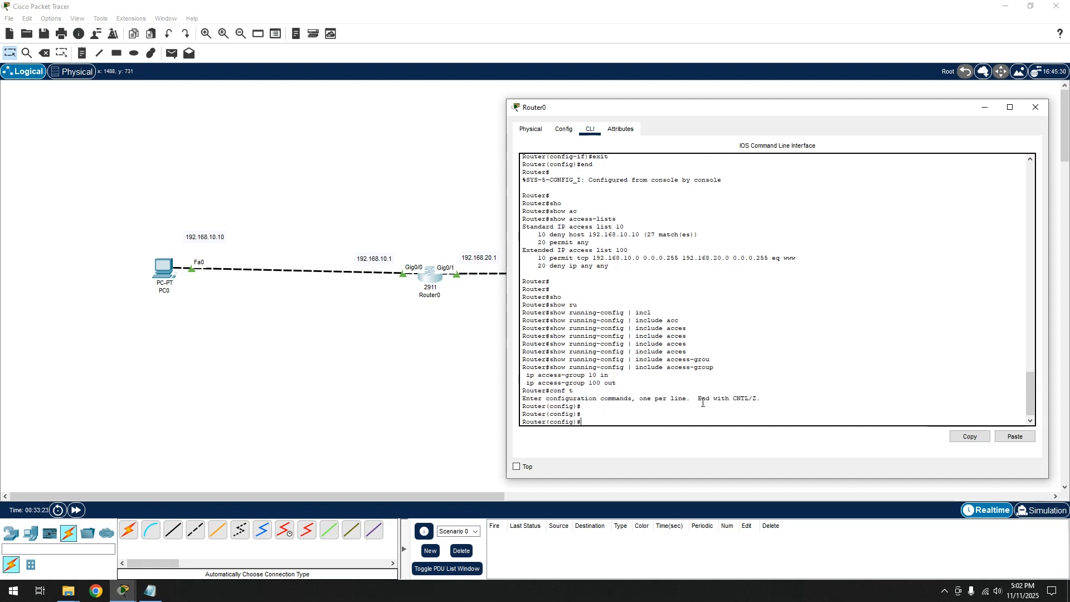
type("no acc")
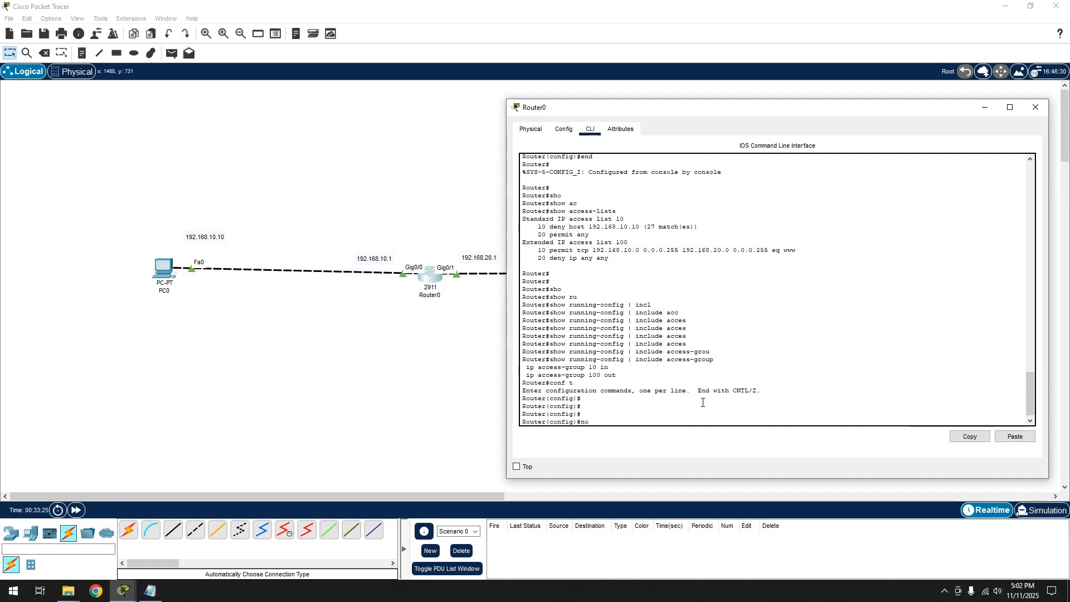
key("Tab")
type("10")
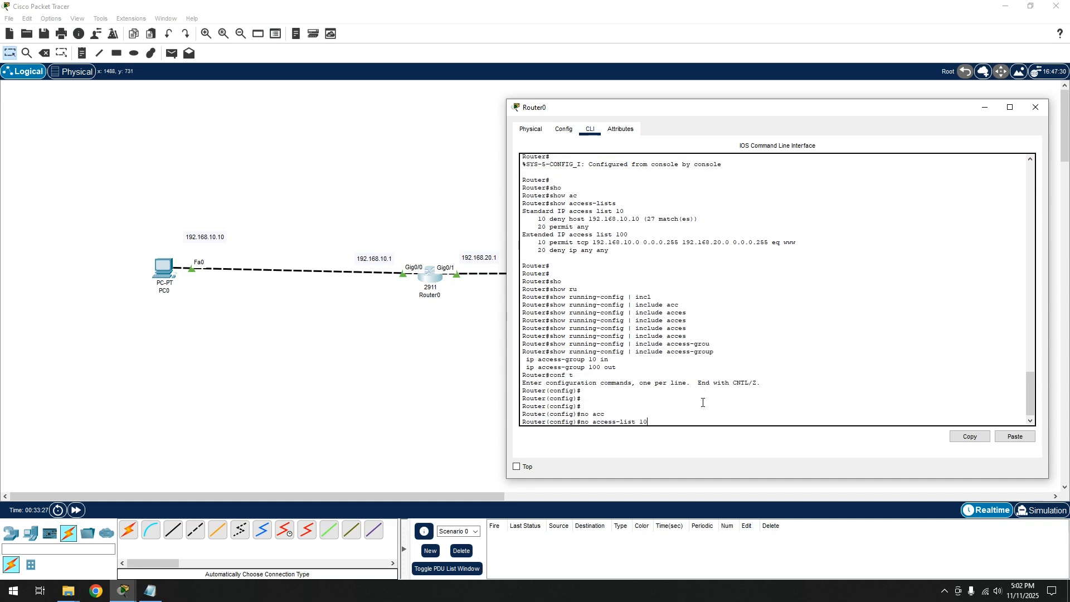
key("Return")
Remove extended access list 100 from the router with no access-list 100
type("no acc")
key("Tab")
type("100")
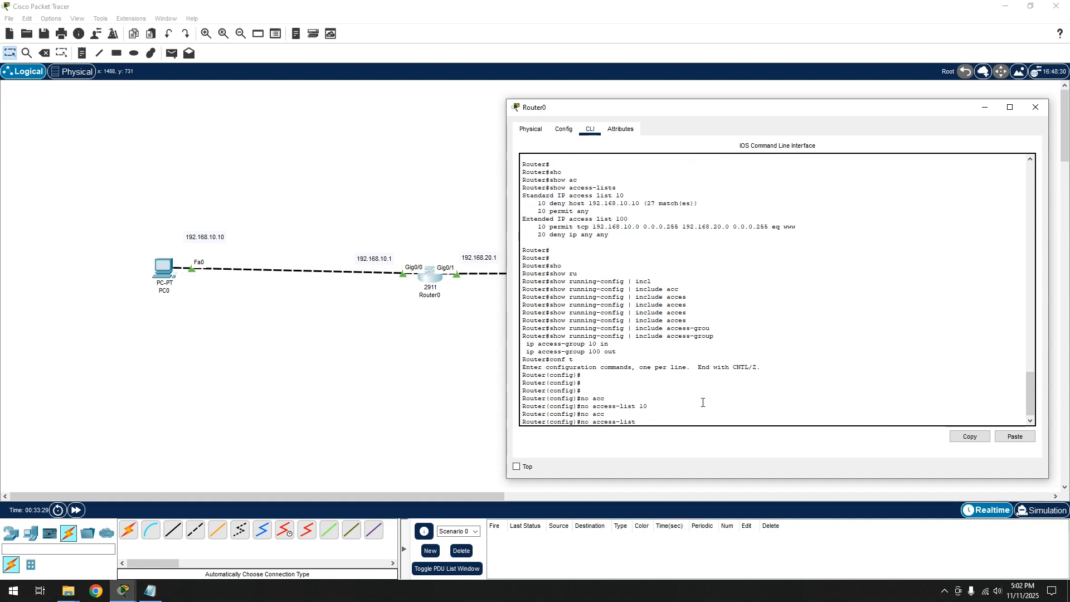
key("Return")
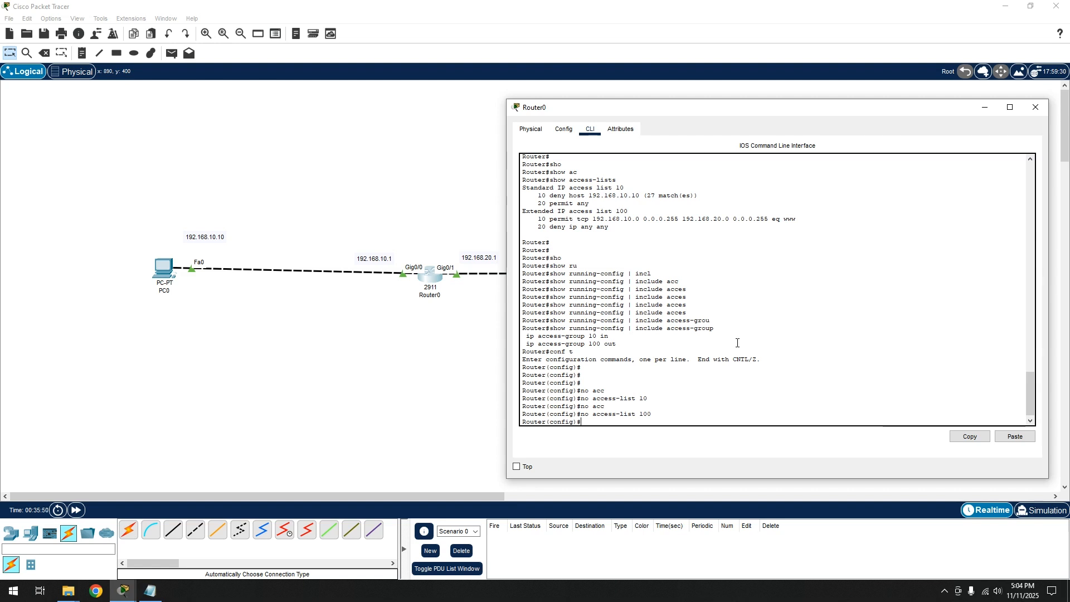
Create a named extended access list called WEB with ip access-list extended WEB
key("Return")
key("Return")
key("Return")
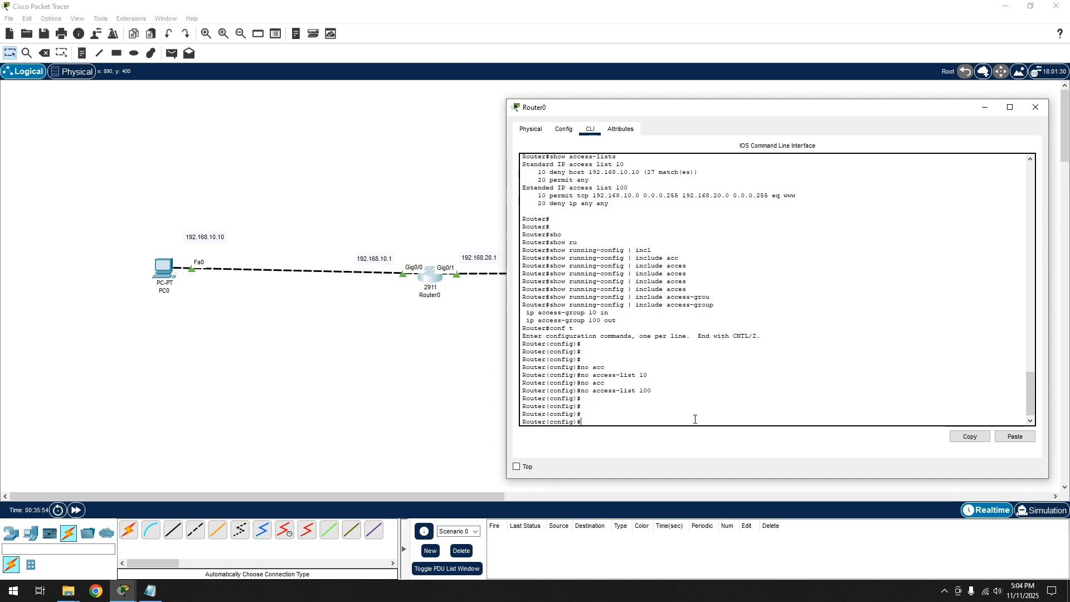
type("ip ac")
key("Tab")
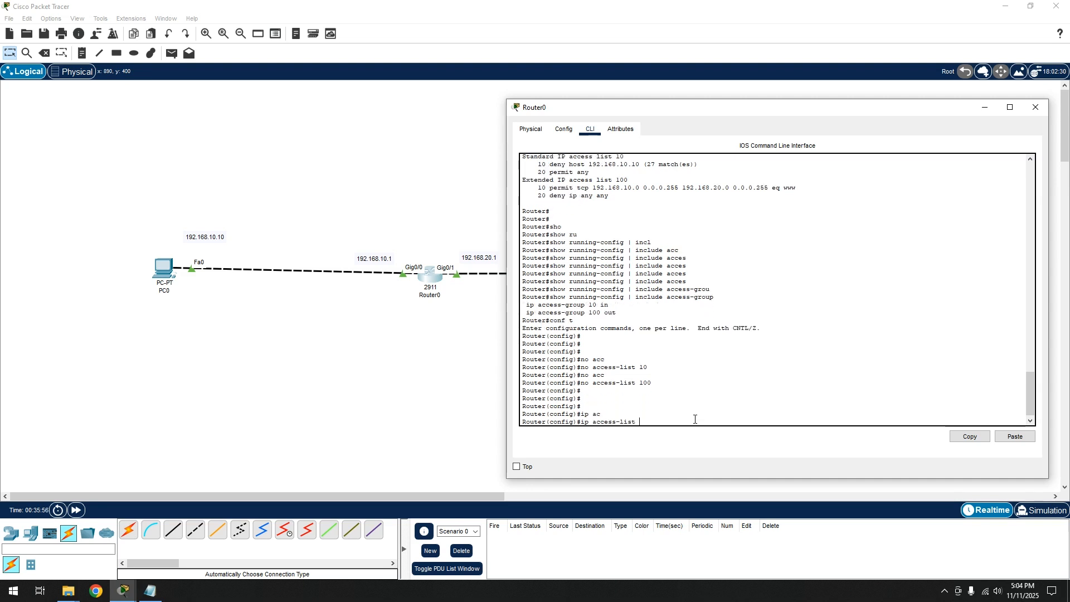
type("exte")
key("Tab")
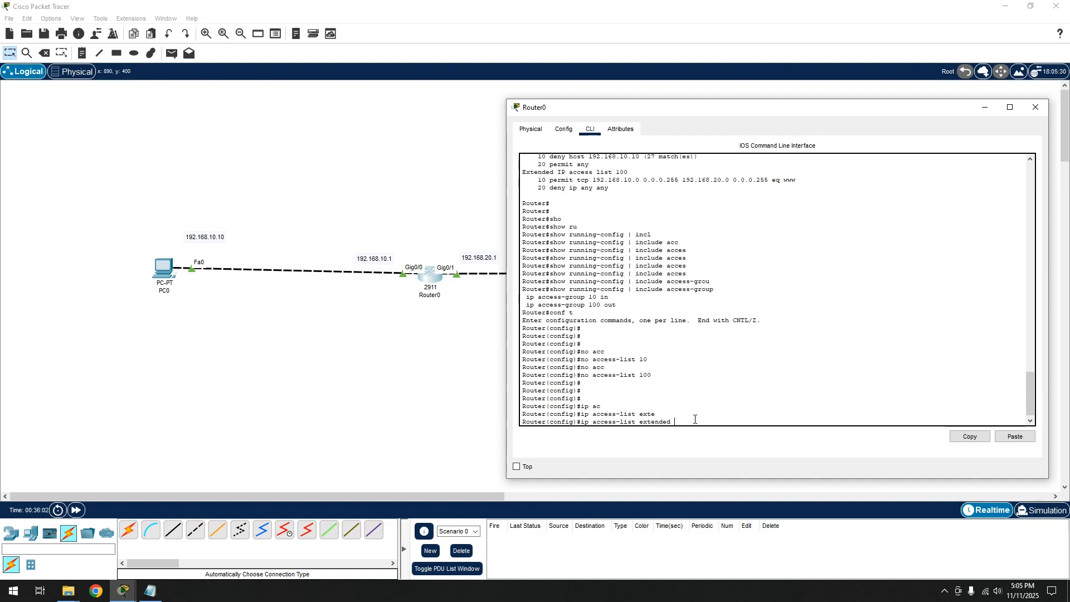
type("WEB")
key("Return")
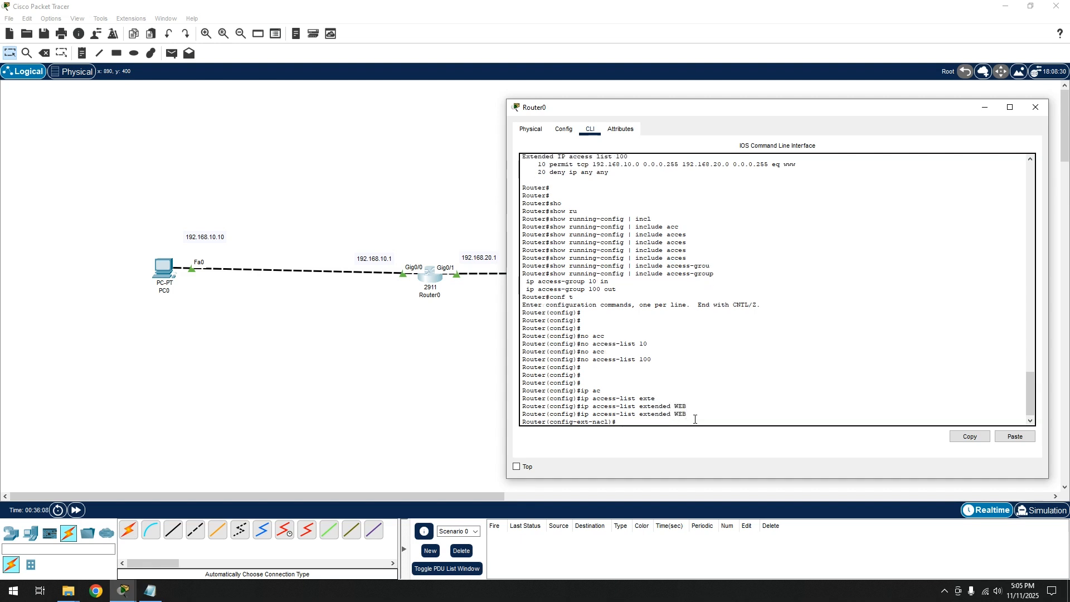
Examine the named ACL configuration prompt and list the commands available in this mode
mouse_move(616, 423)
left_mouse_down()
mouse_move(550, 422)
mouse_move(618, 424)
left_mouse_up()
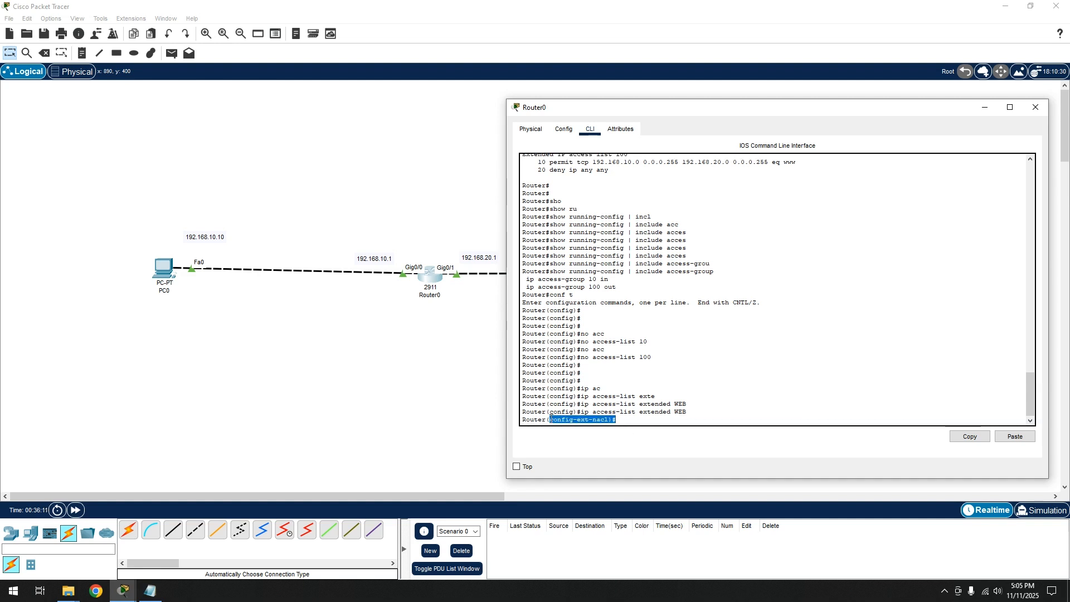
left_click(619, 422)
scroll(709, 412, "up", 3)
scroll(707, 413, "down", 3)
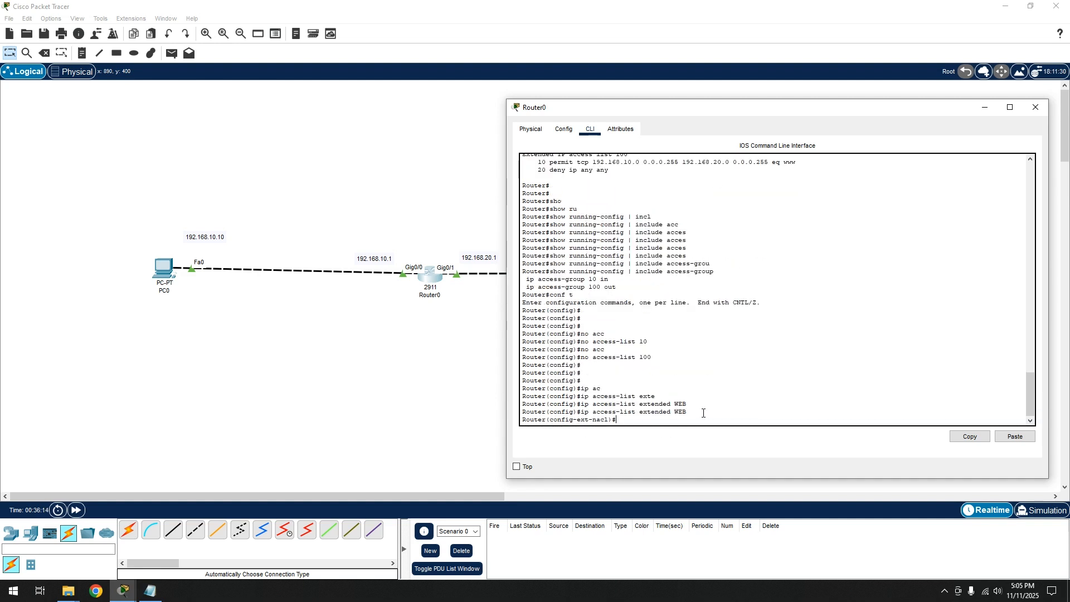
left_click_drag(577, 423, 594, 423)
left_click(594, 423)
double_click(596, 419)
left_click(610, 420)
type("?")
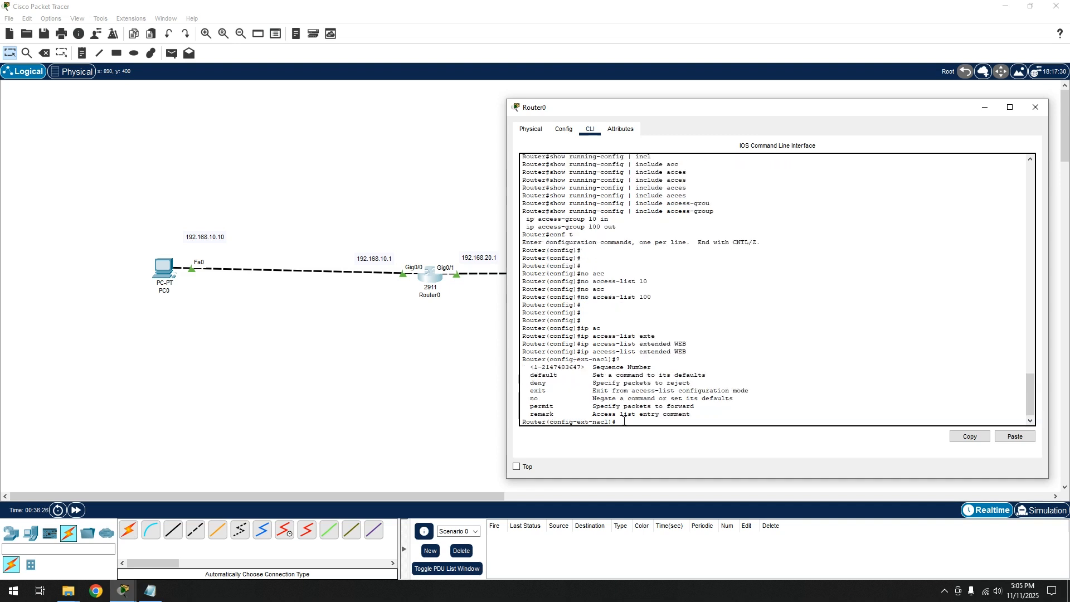
Add an entry to the WEB access list permitting port 80 traffic with permit tcp any any eq 80
type("per")
key("Tab")
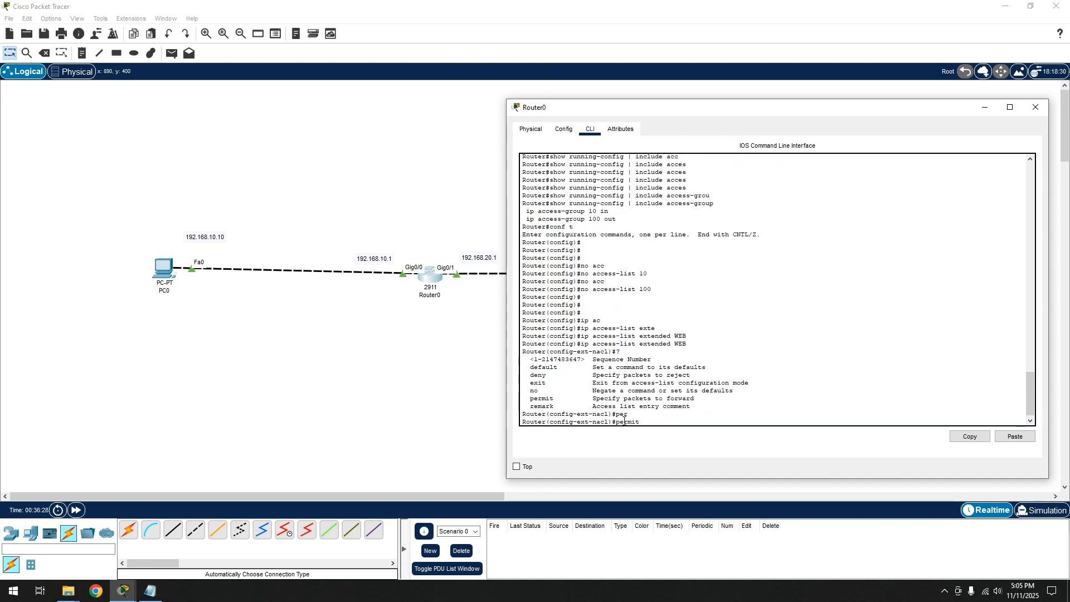
type("tcp")
key("Tab")
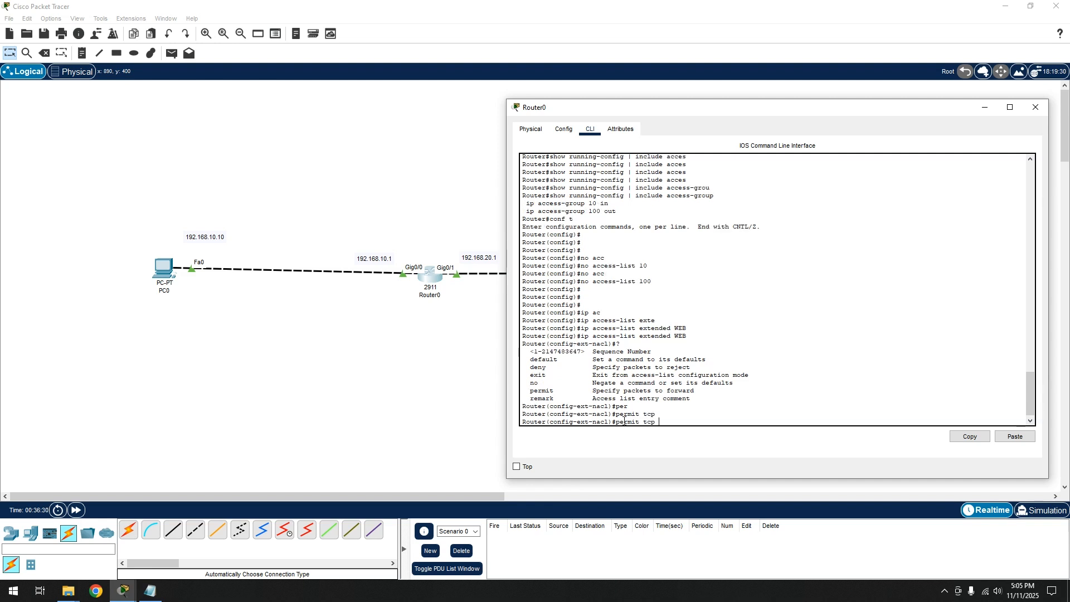
type("an")
key("Tab")
type("an")
key("Tab")
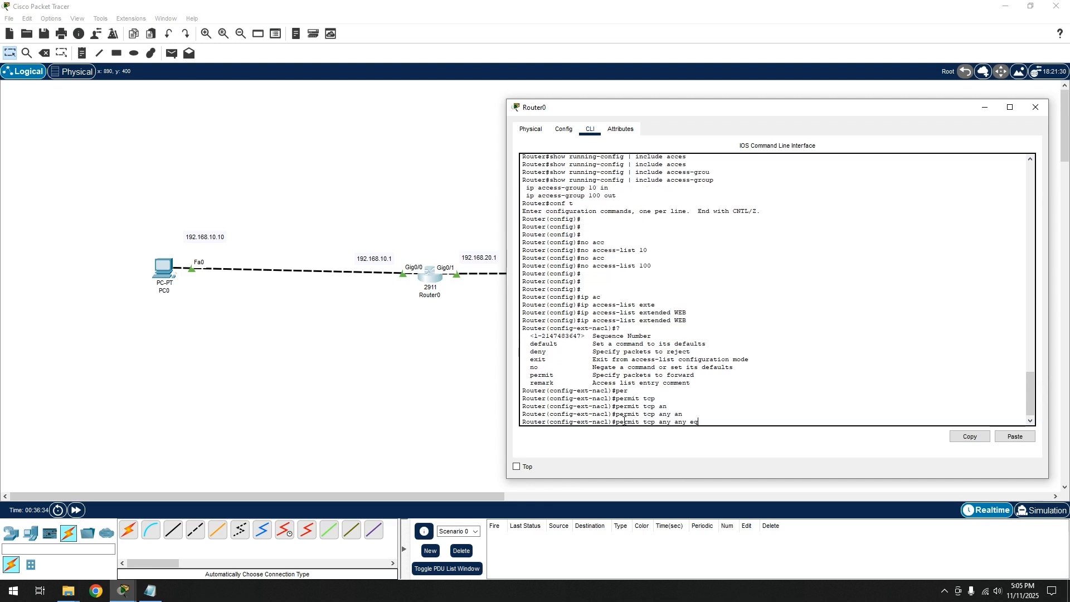
type("eq")
key("Tab")
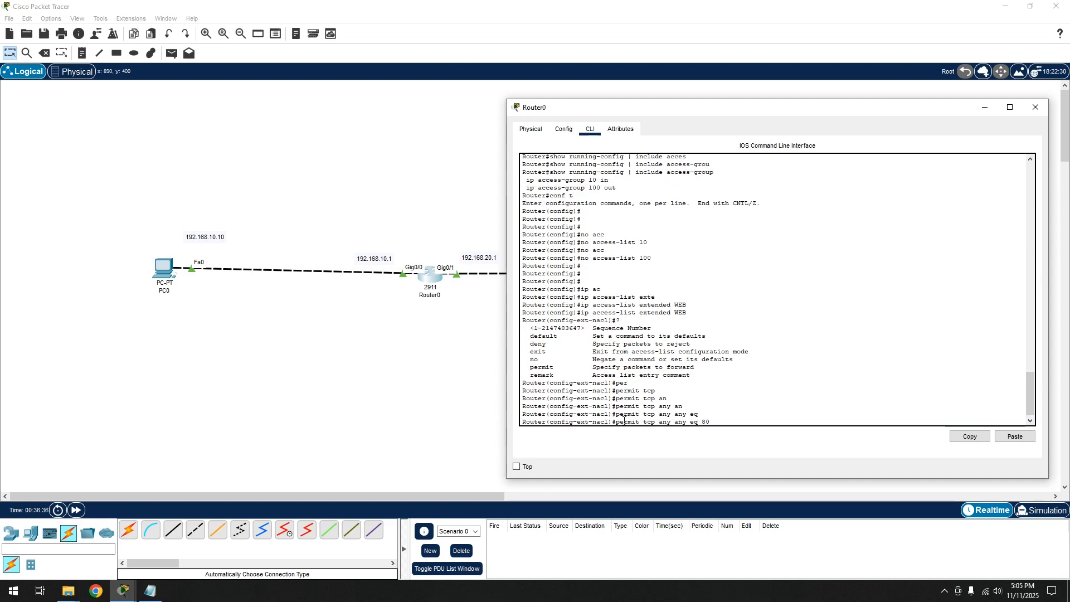
key("Return")
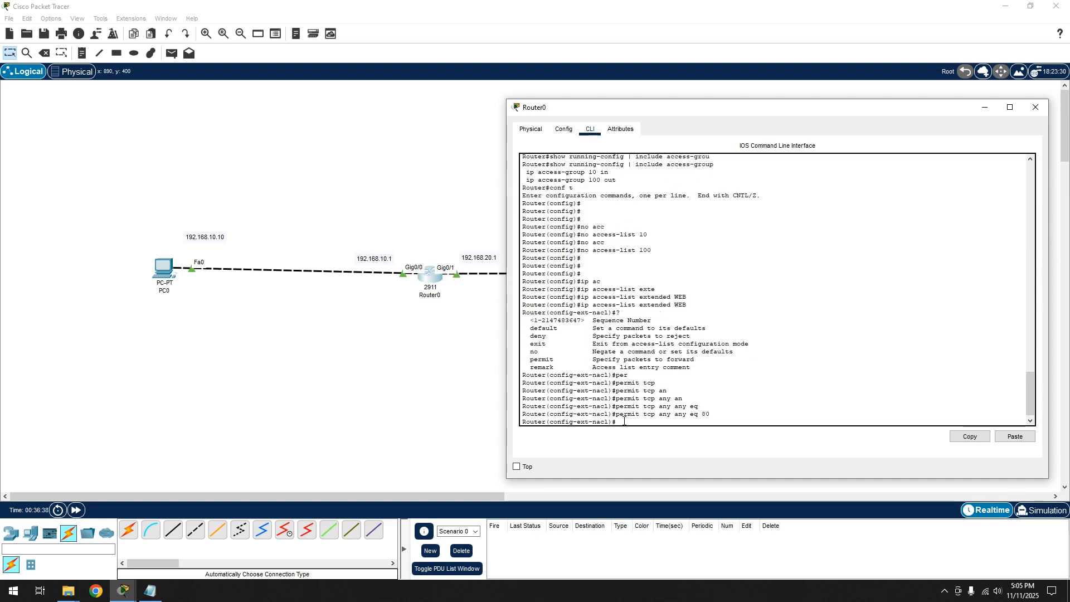
Add an entry to the WEB access list blocking all other traffic with deny ip any any
type("de")
key("Tab")
type("n")
key("Tab")
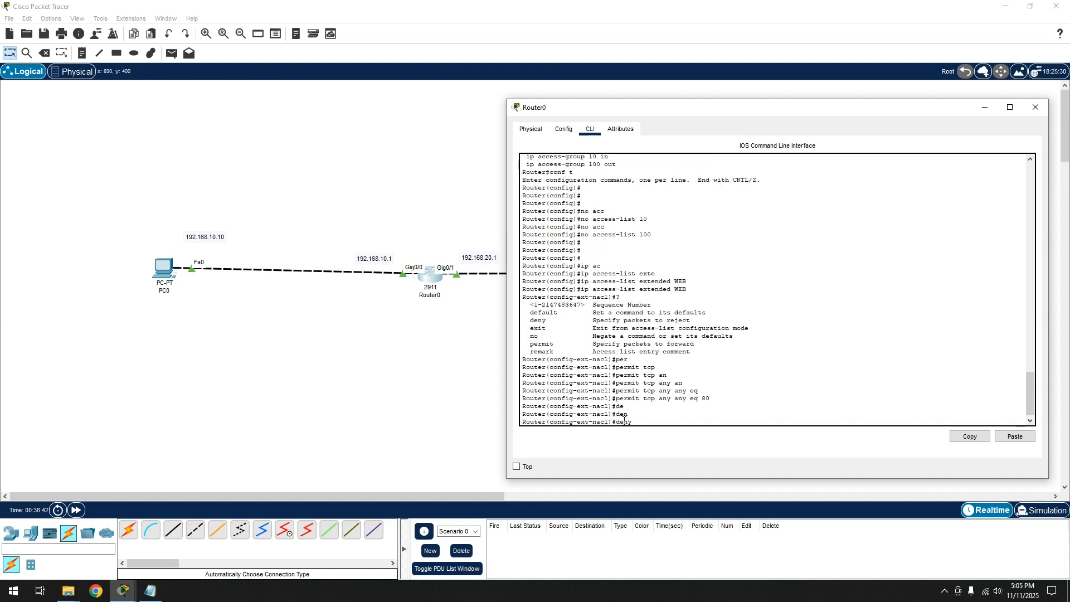
type("ip an")
key("Tab")
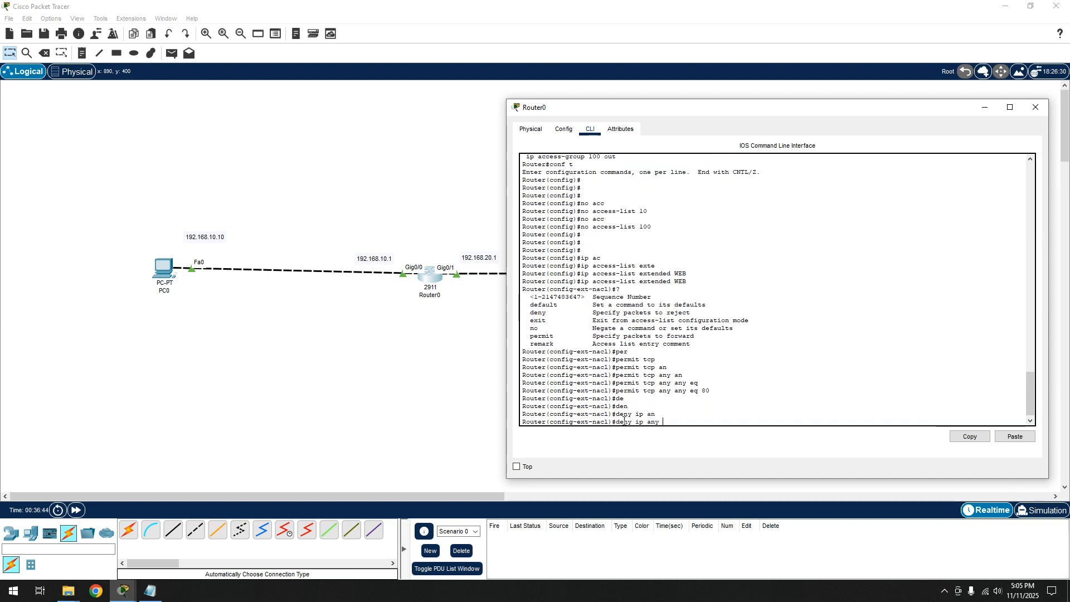
key("Tab")
type("an")
key("Tab")
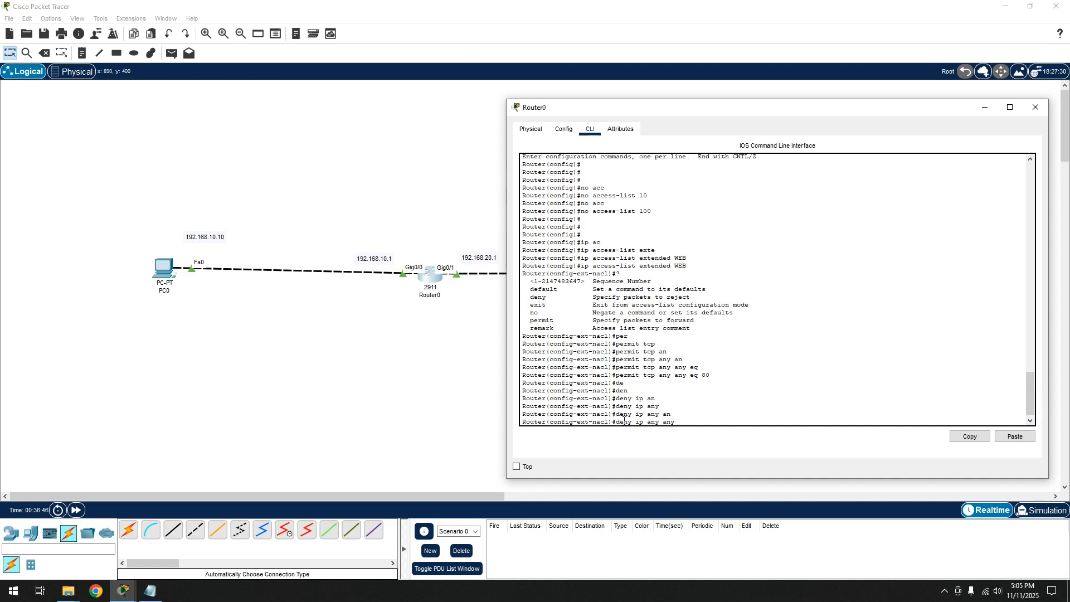
key("Return")
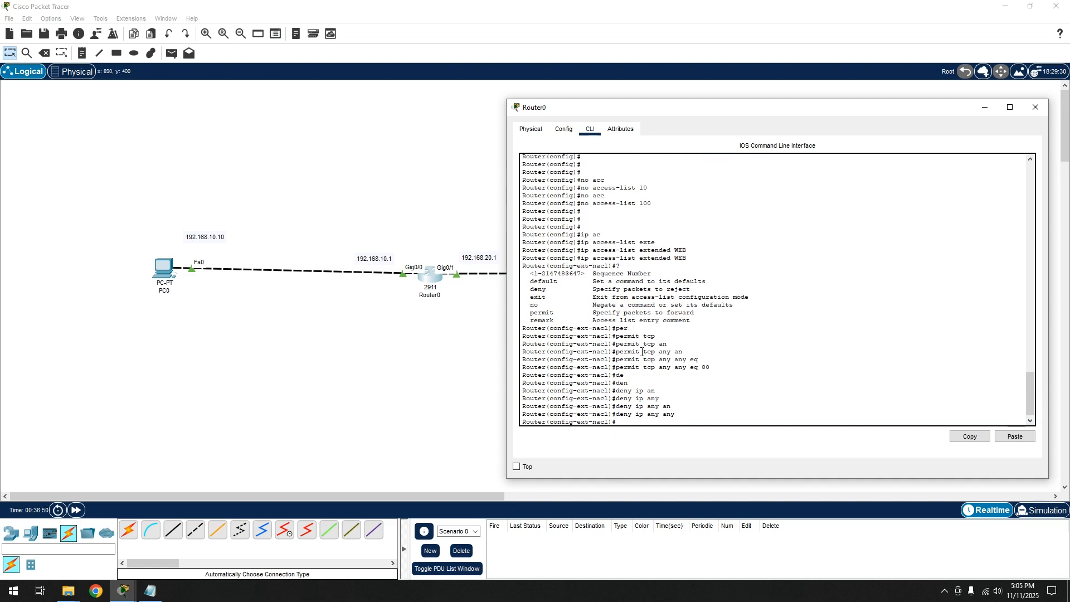
Review the WEB list's name, port 80 permit and deny entries, and exit named ACL configuration mode
double_click(655, 258)
left_click(669, 363)
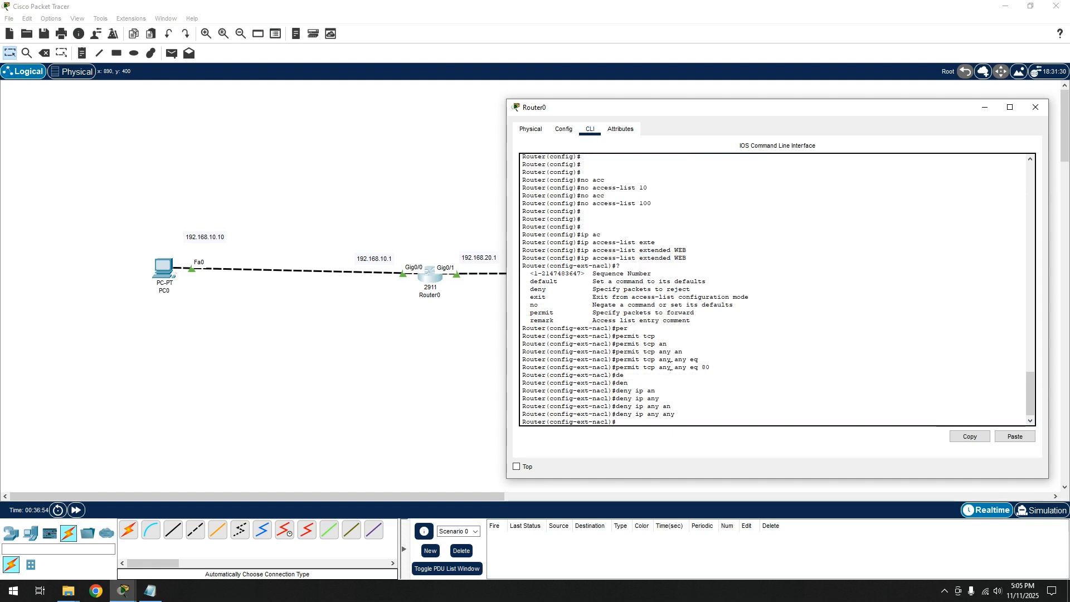
left_click_drag(703, 369, 712, 369)
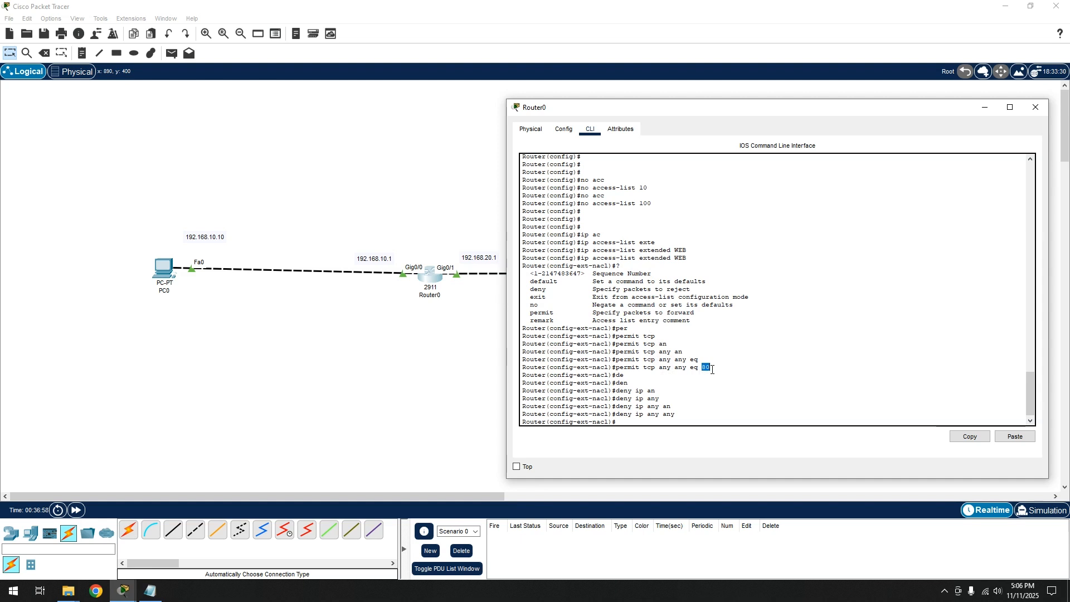
left_click_drag(678, 414, 617, 415)
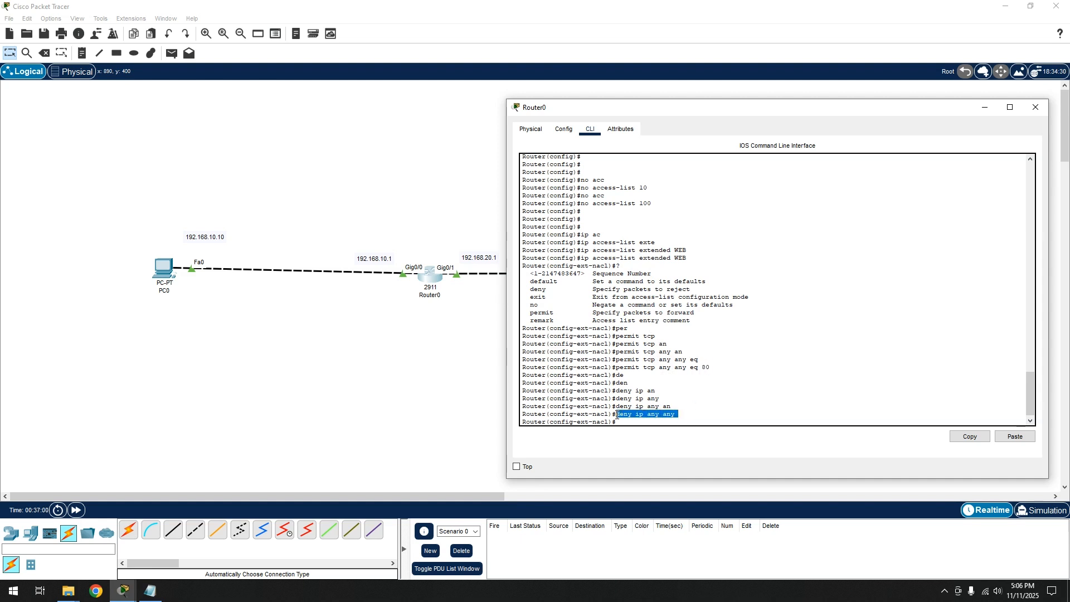
left_click(616, 415)
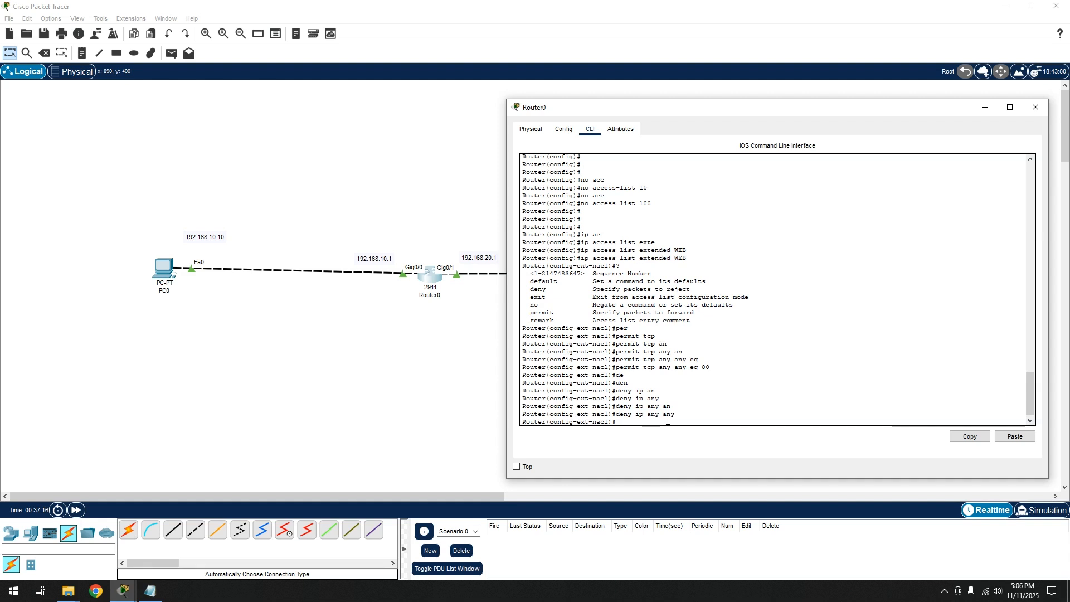
type("exi")
key("Tab")
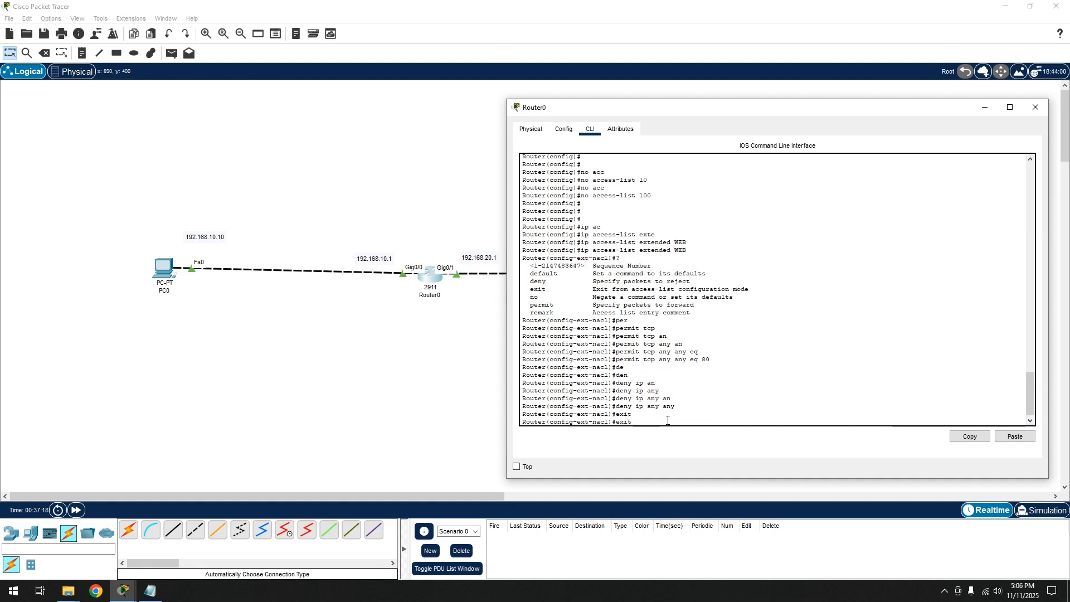
key("Return")
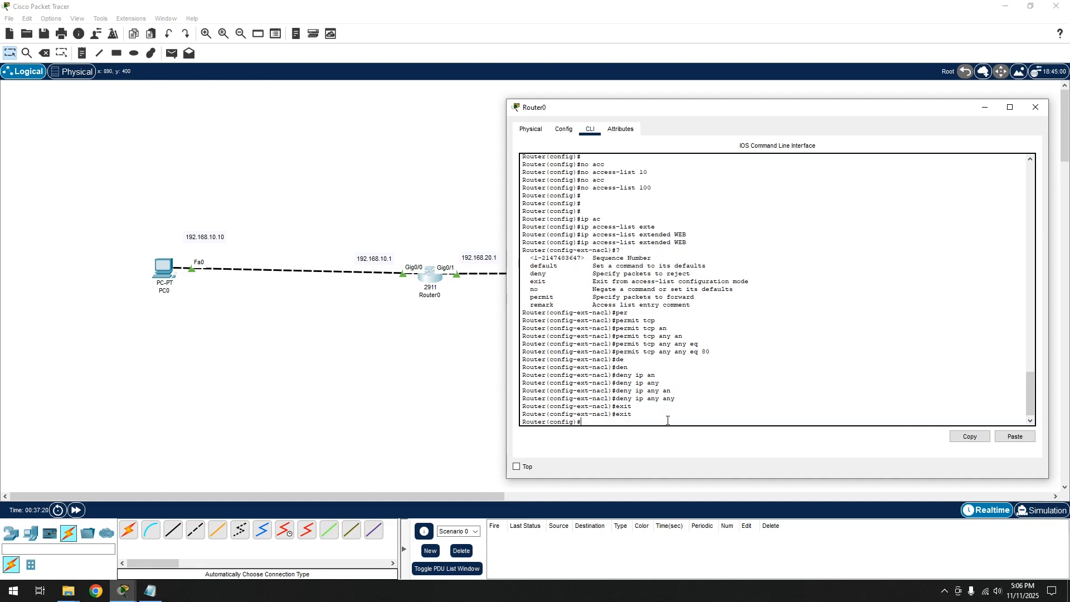
Enter interface configuration mode for gigabitEthernet 0/1
type("int")
key("Tab")
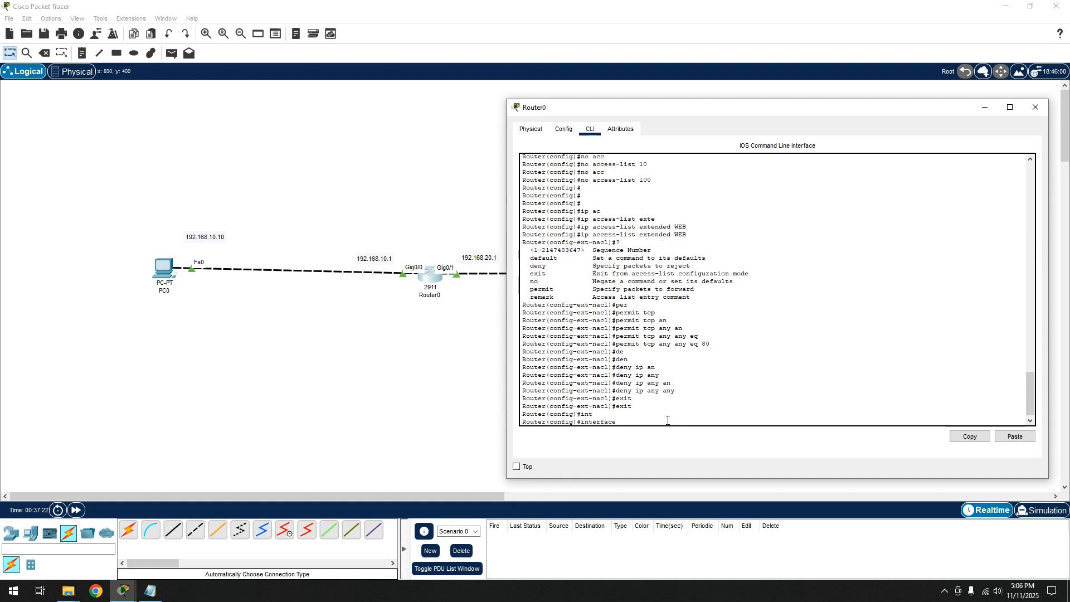
type("gi")
key("Tab")
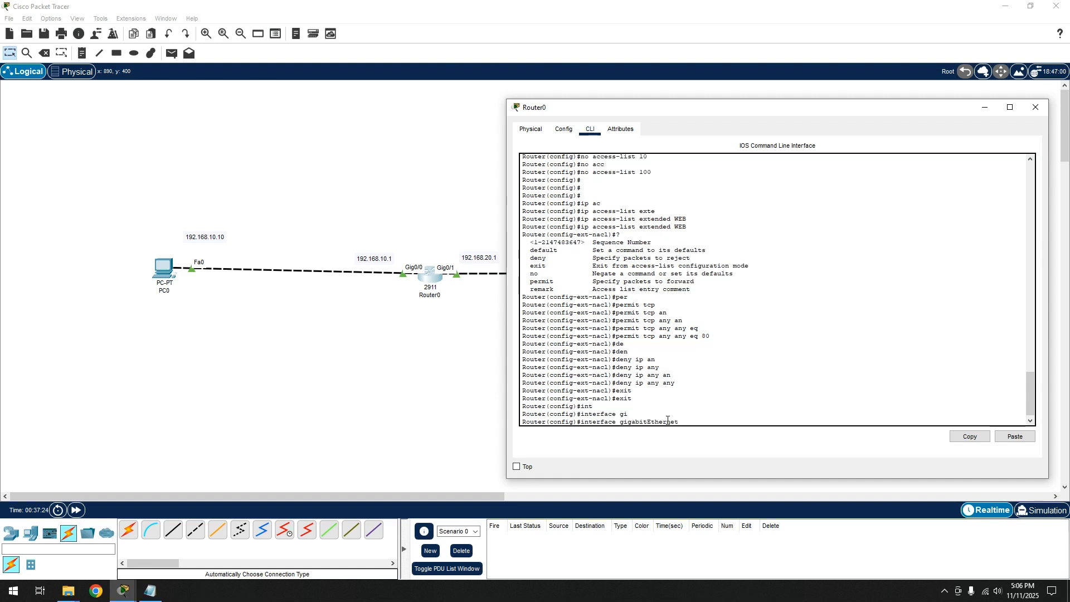
type("0/1")
key("Return")
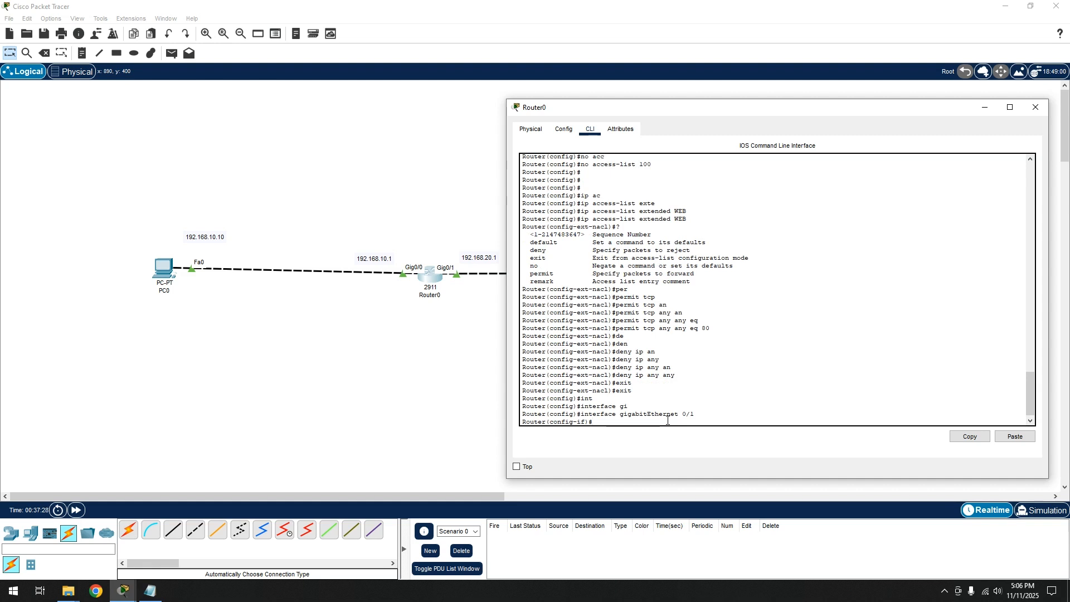
Apply the WEB access list outbound on the interface with ip access-group WEB out
type("ip acc")
key("Tab")
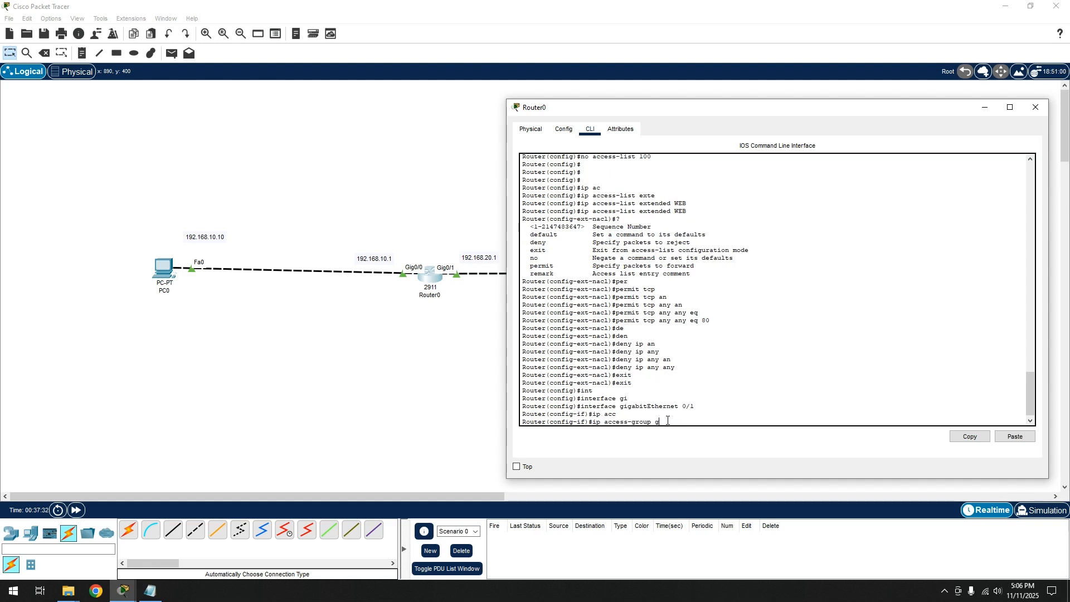
key("Tab")
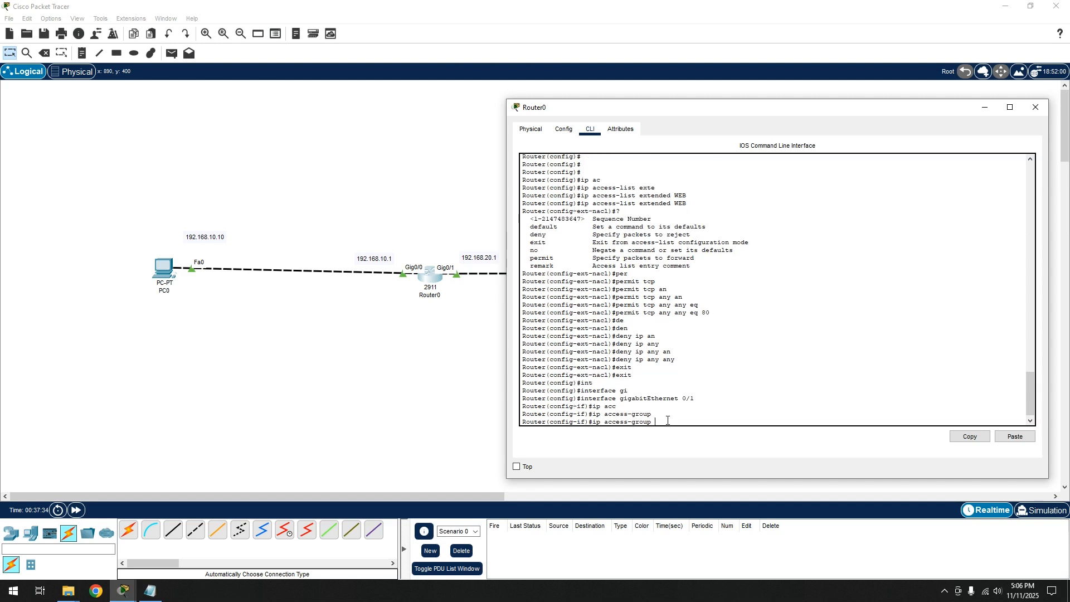
type("WEB")
double_click(680, 203)
left_click(676, 422)
type("ou")
key("Tab")
key("Return")
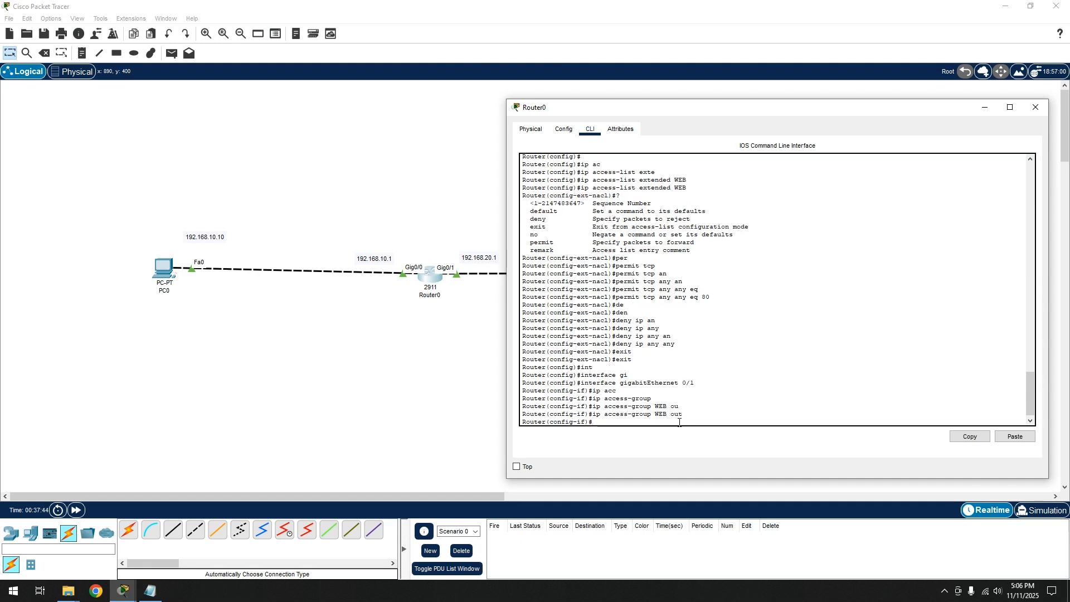
Exit interface configuration mode and close the Router0 window
type("t")
key("Return")
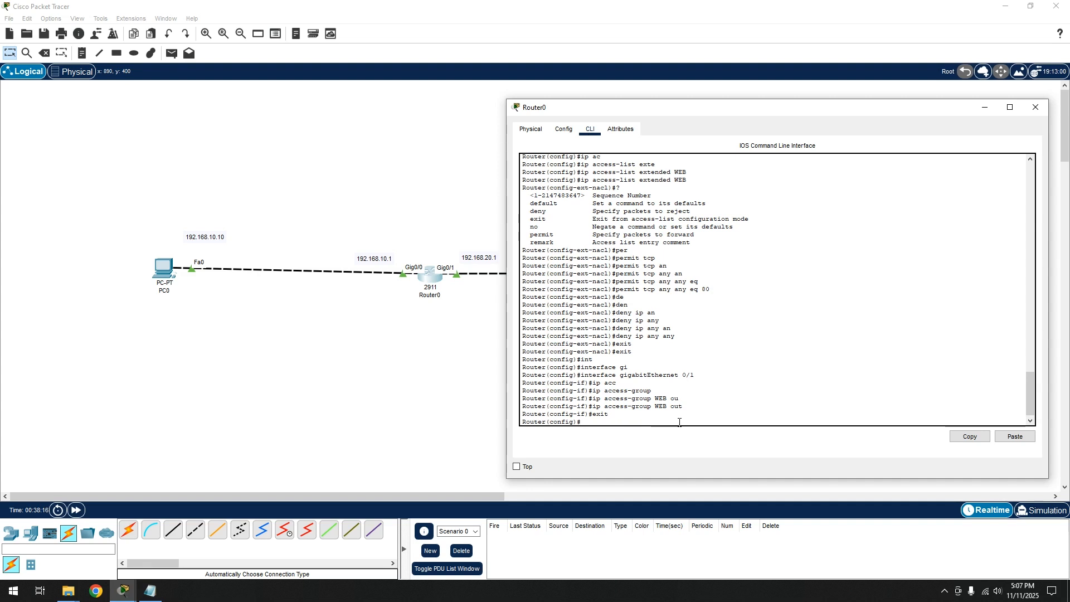
left_click(1035, 107)
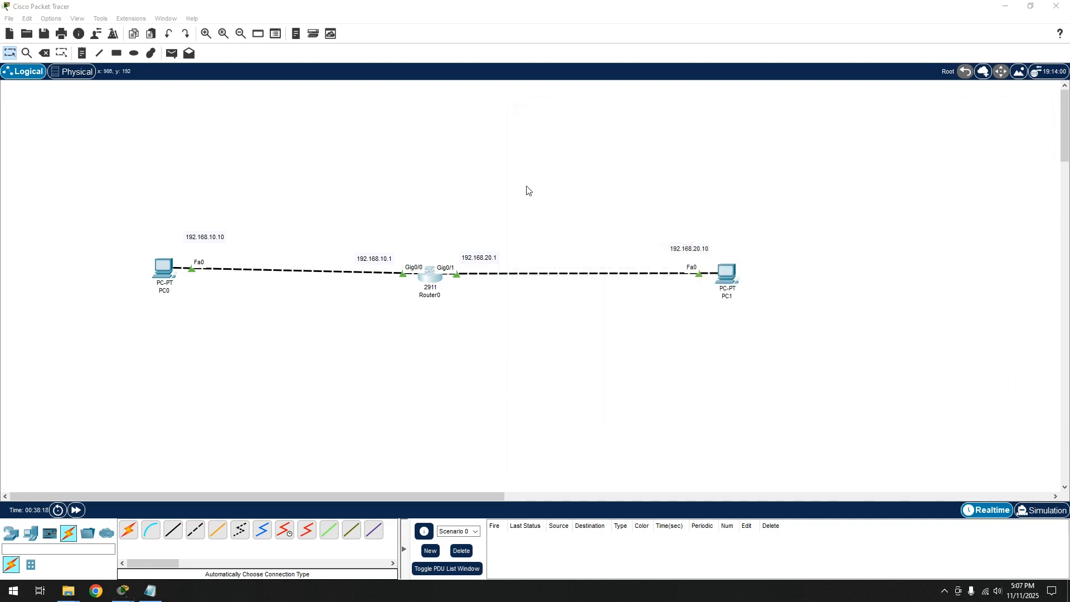